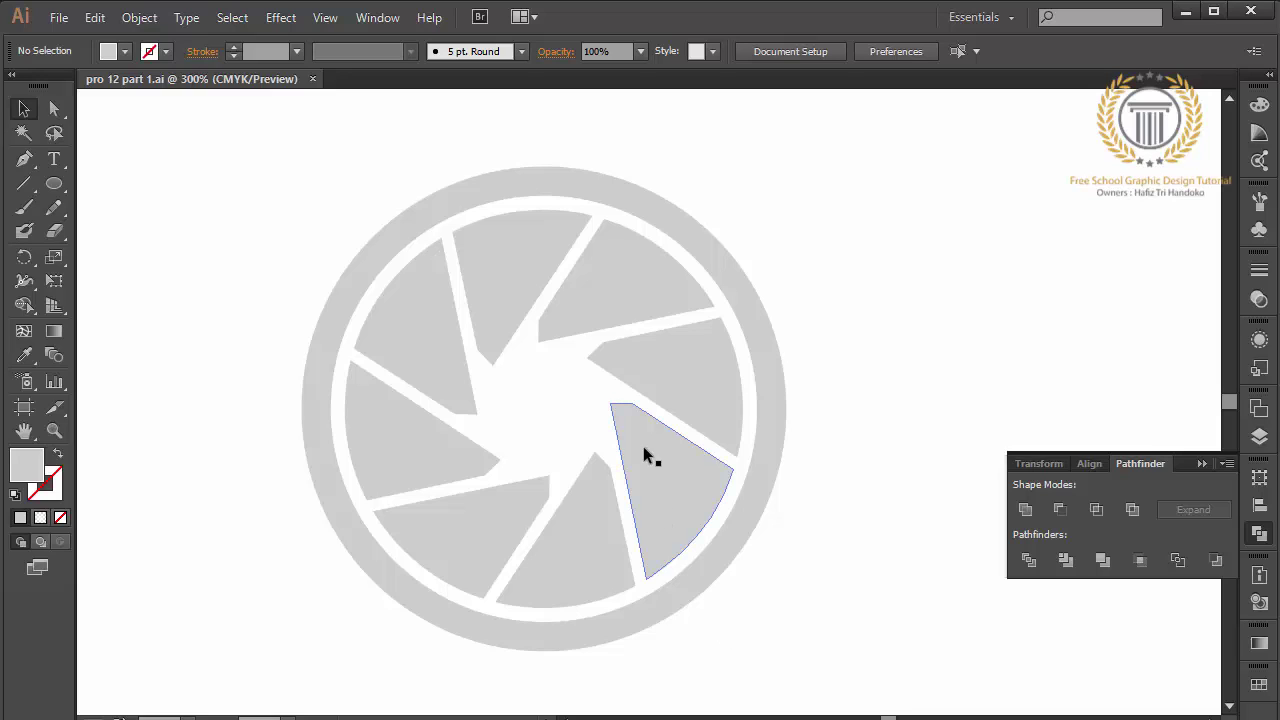
# Step: Check the outer ring's fill colour, then select all the blades and rings
pyautogui.click(523, 197)
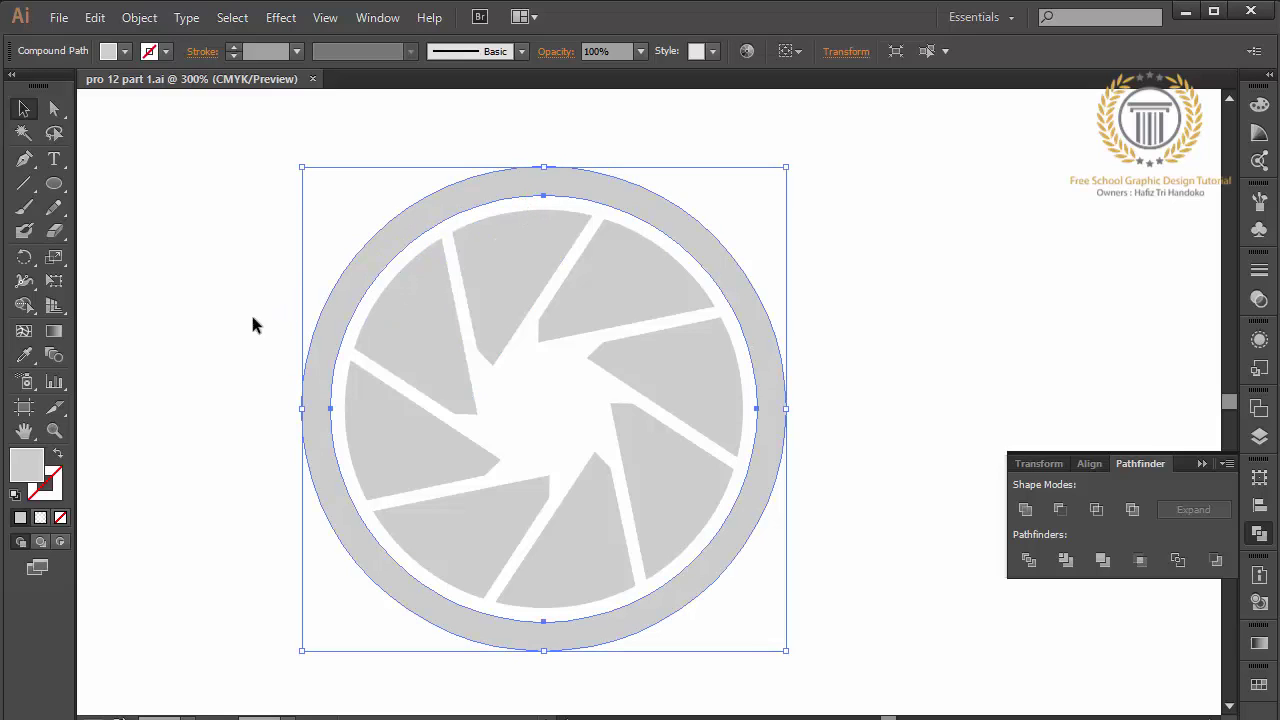
pyautogui.doubleClick(27, 470)
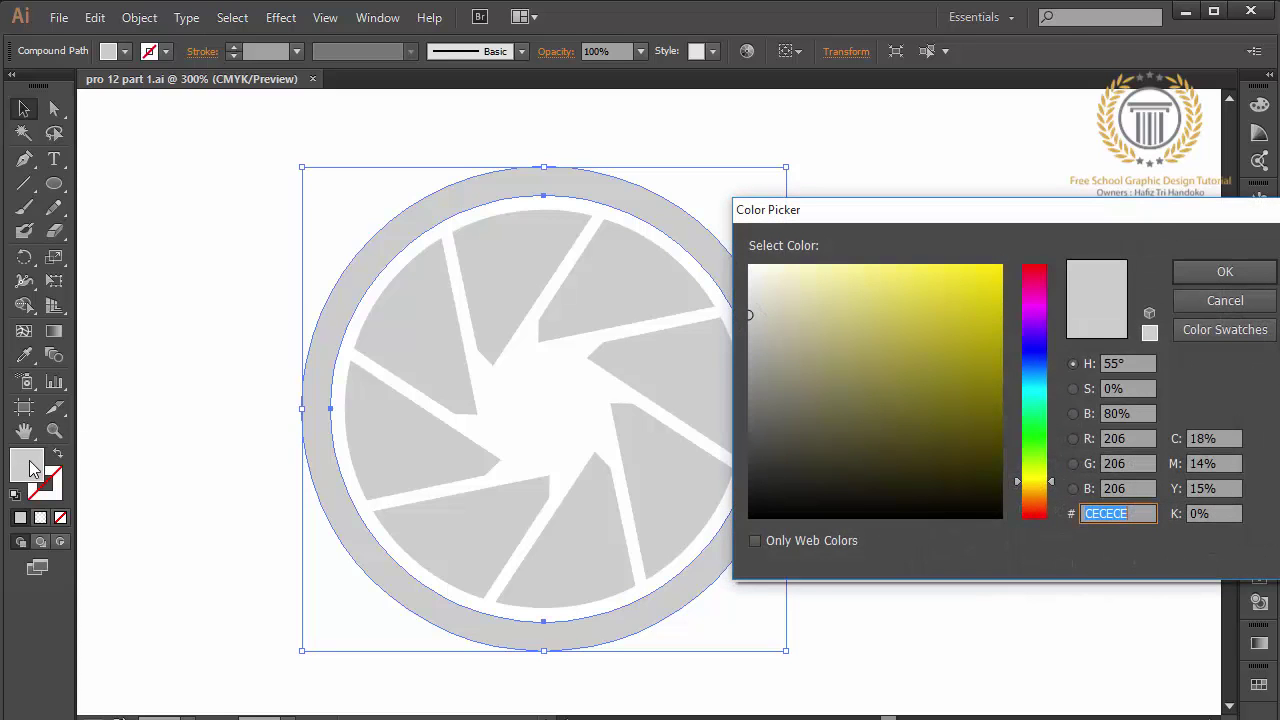
pyautogui.click(1210, 296)
pyautogui.moveTo(966, 197); pyautogui.dragTo(268, 603)
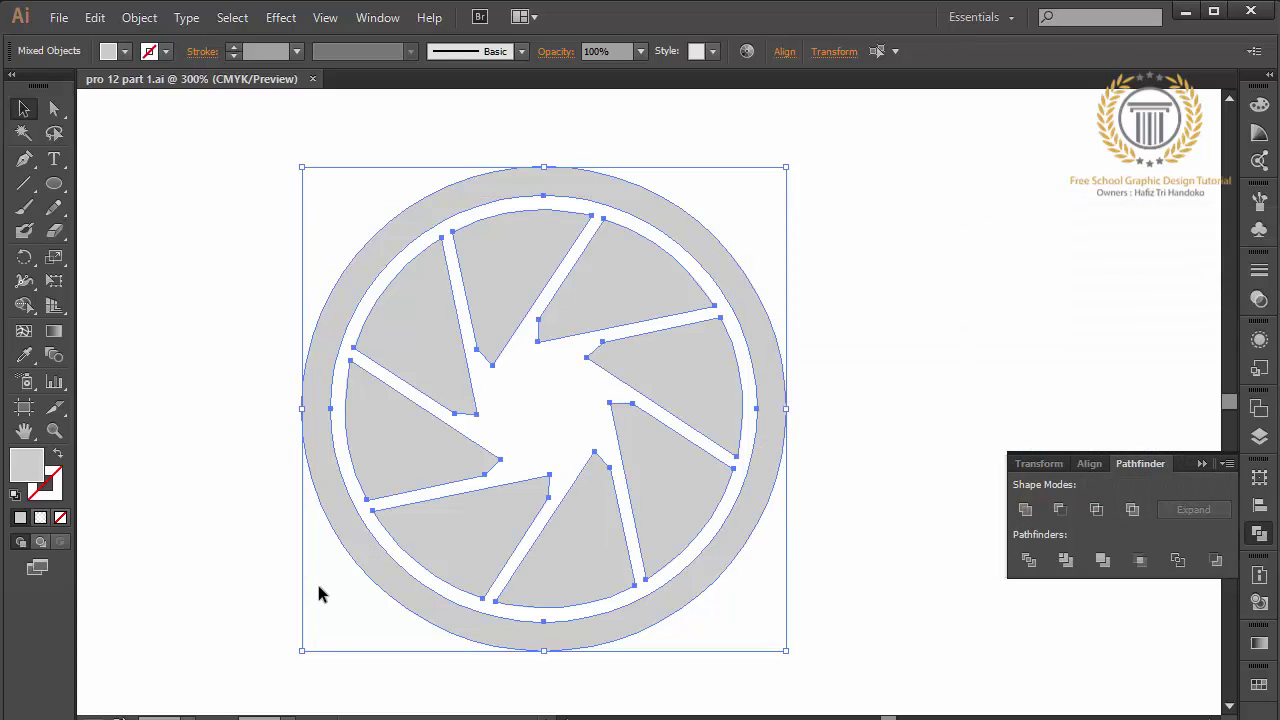
pyautogui.hotkey('ctrl', '-')
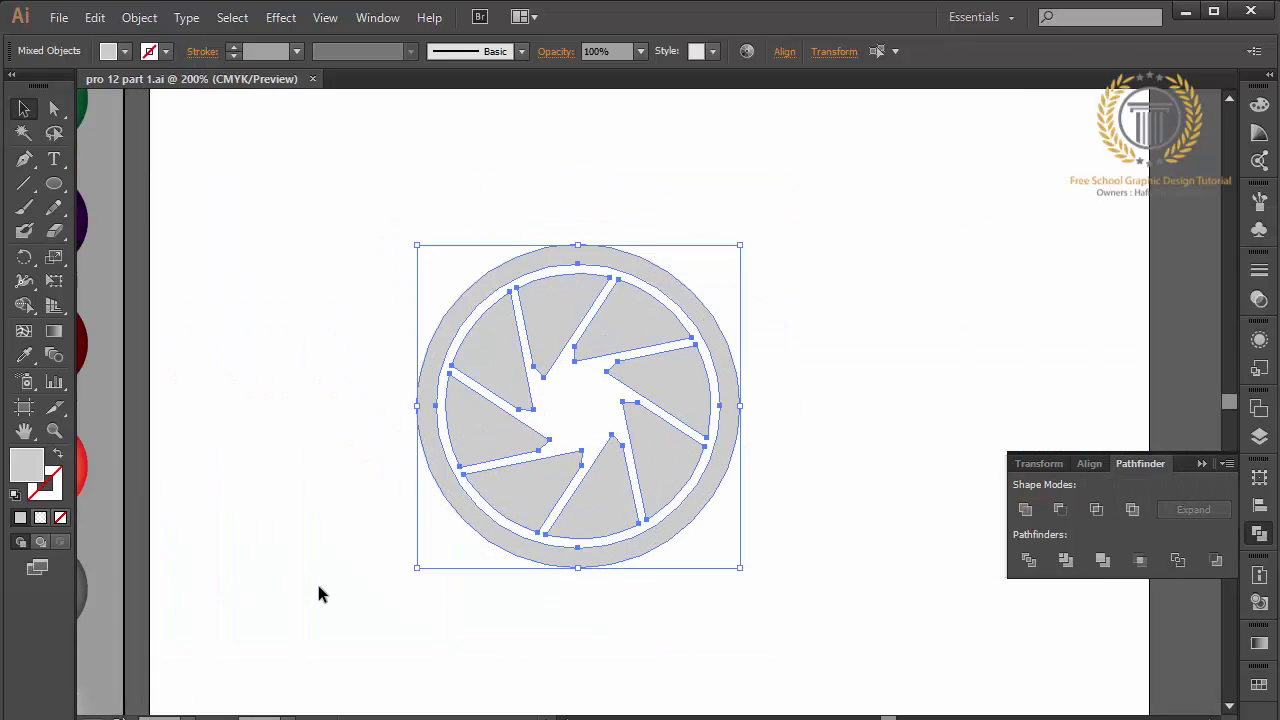
# Step: Apply the red-orange gradient to the logo with the Eyedropper and stretch it across
pyautogui.click(24, 355)
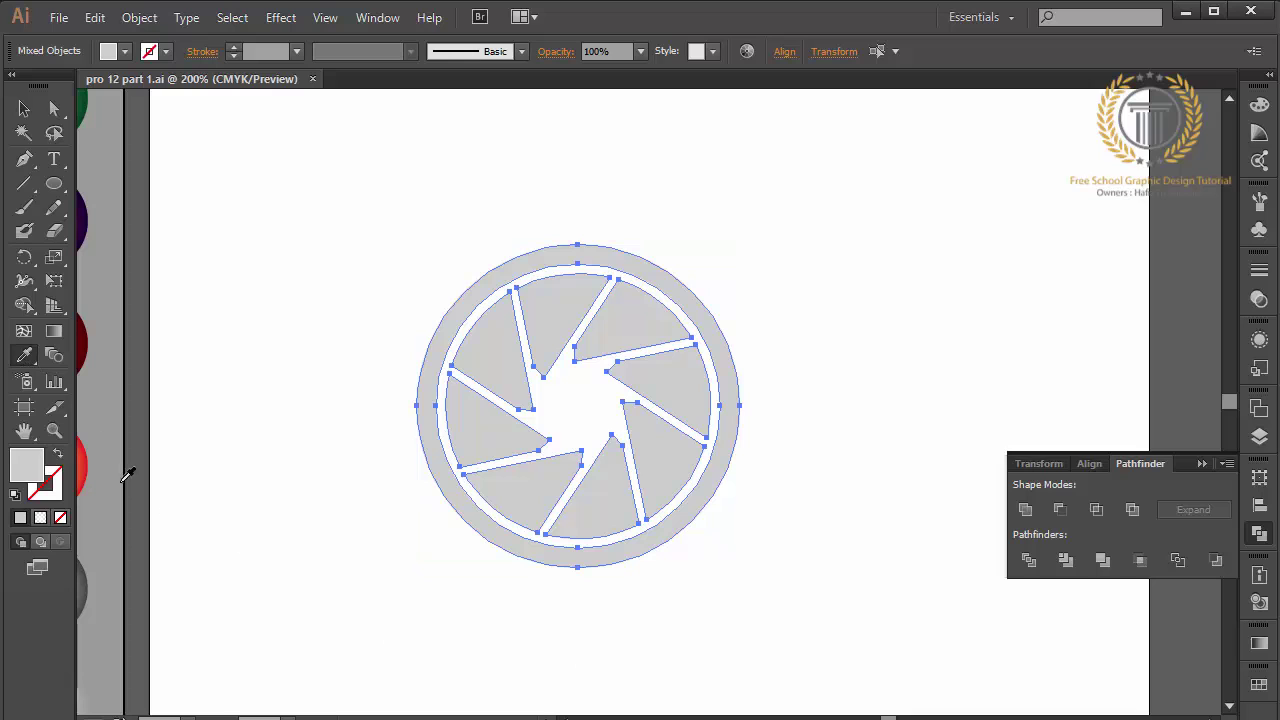
pyautogui.click(88, 465)
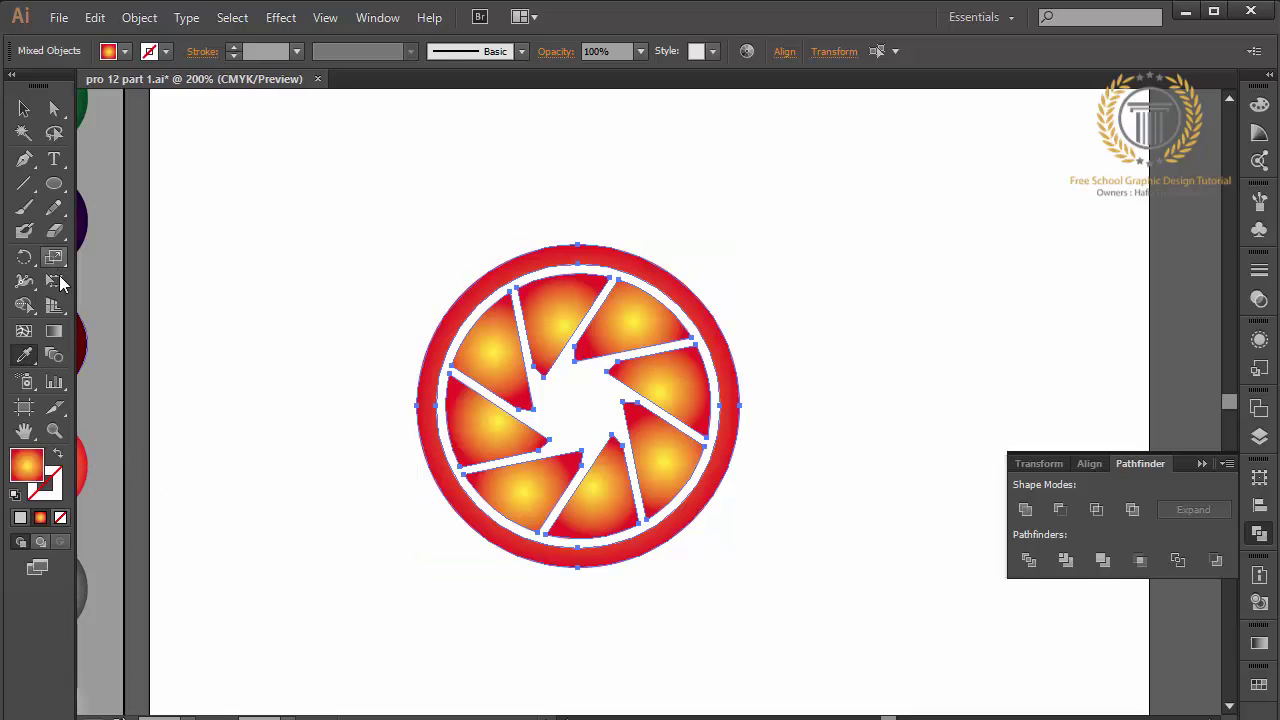
pyautogui.click(54, 331)
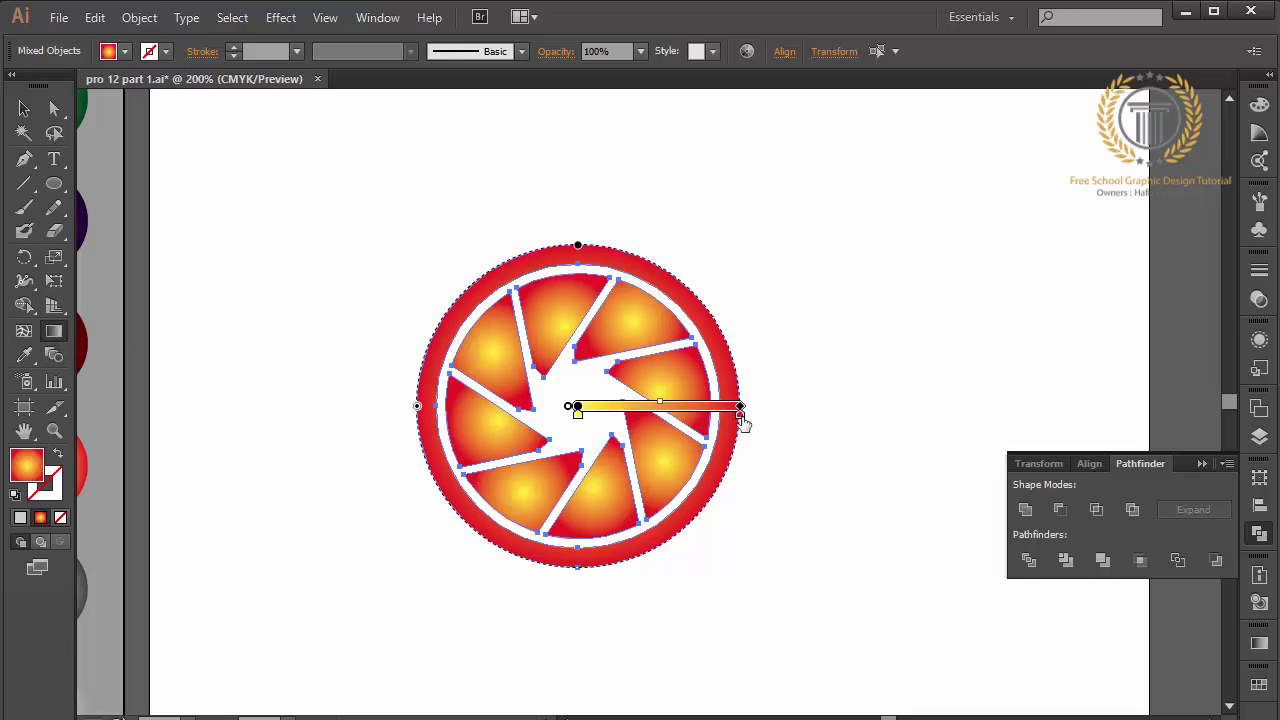
pyautogui.moveTo(740, 405); pyautogui.dragTo(878, 405)
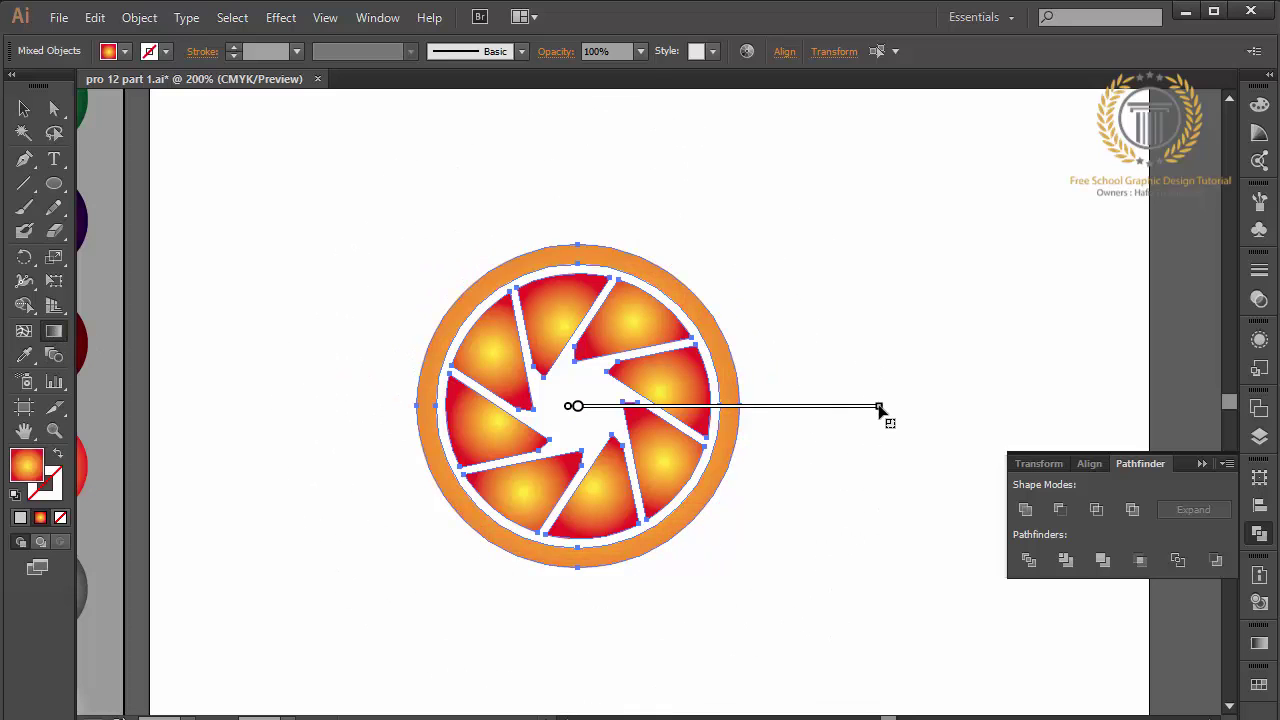
pyautogui.press('v')
# Step: Group the logo shapes and redraw the gradient from the centre outward so the ring turns orange
pyautogui.hotkey('ctrl', '+')
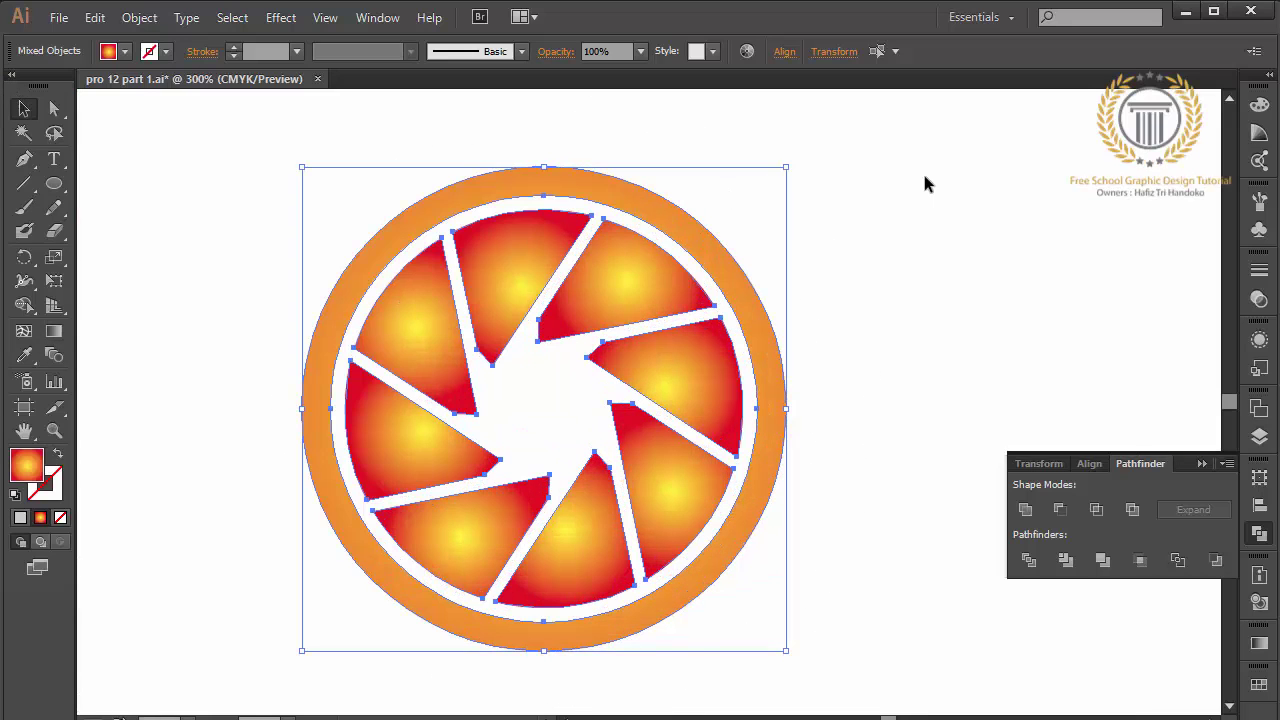
pyautogui.moveTo(962, 177); pyautogui.dragTo(322, 556)
pyautogui.click(1025, 509)
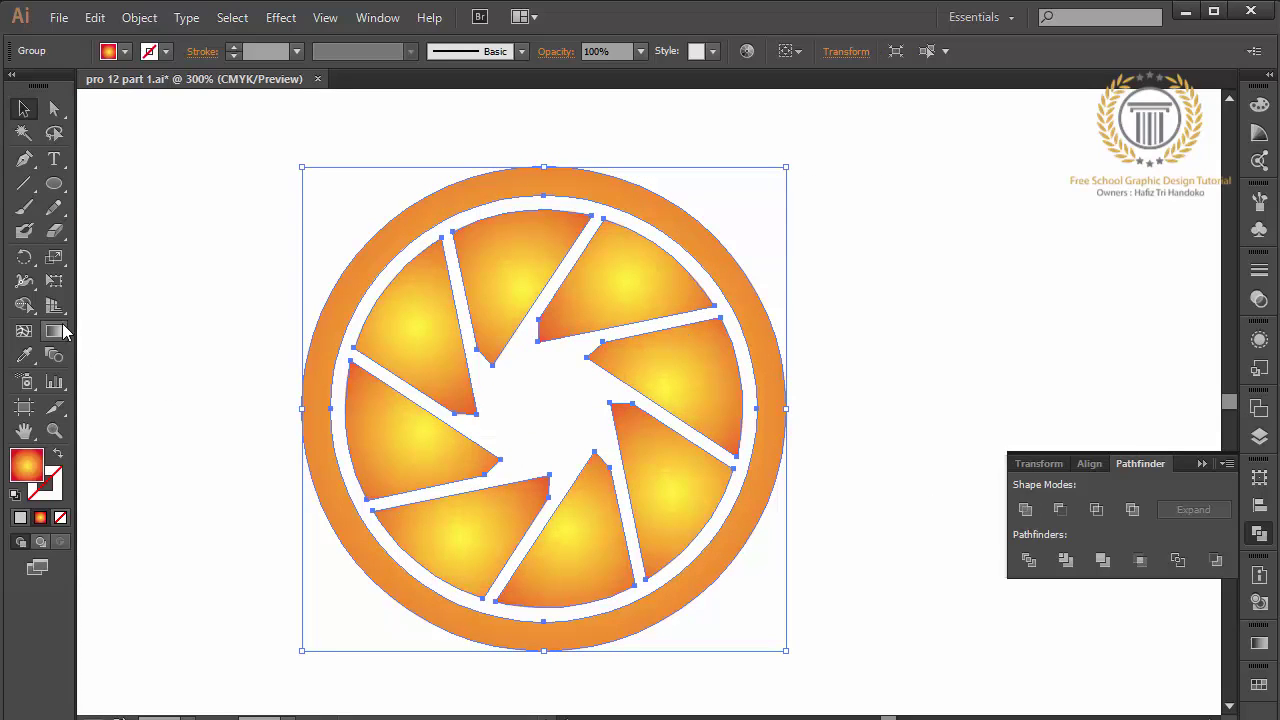
pyautogui.click(60, 331)
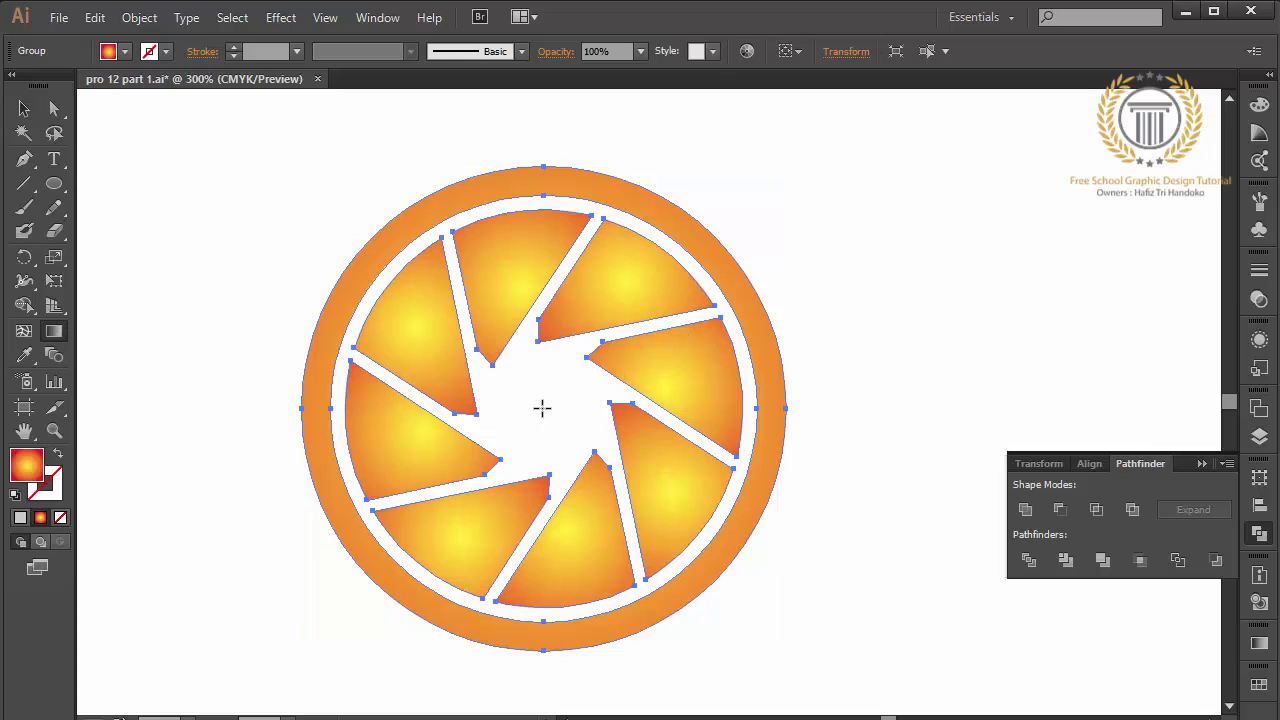
pyautogui.moveTo(545, 406); pyautogui.dragTo(903, 393)
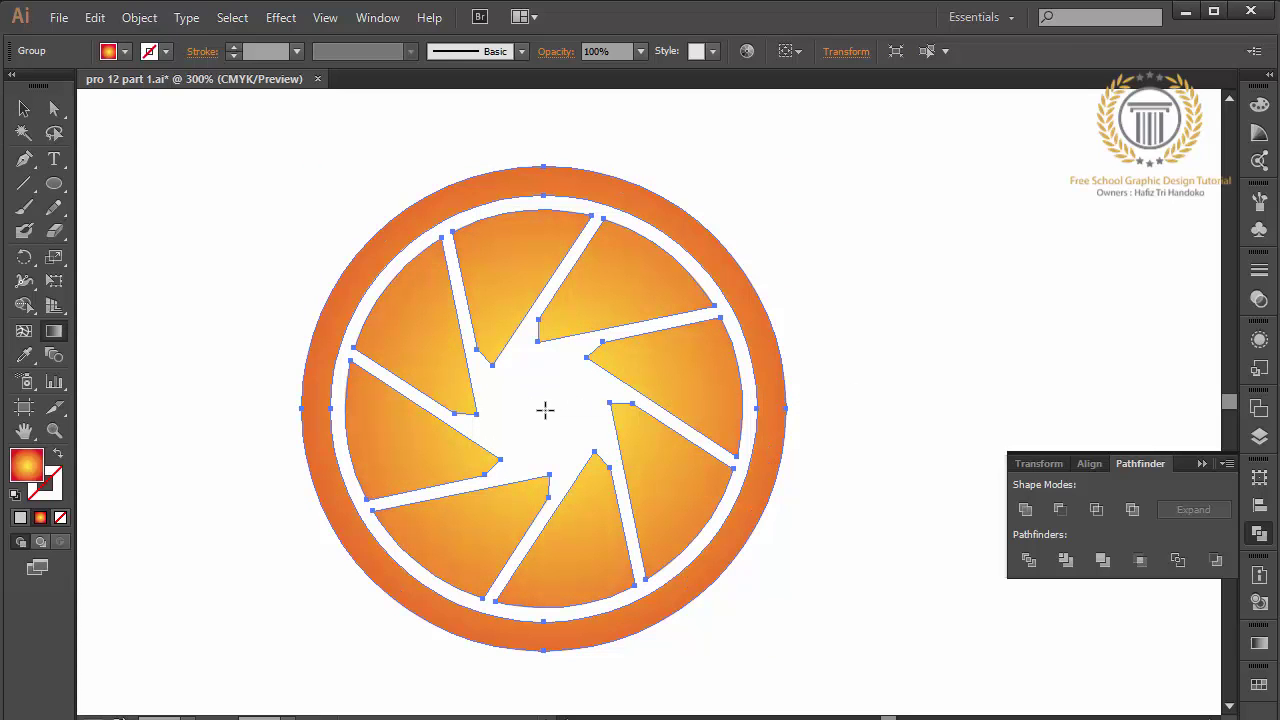
pyautogui.moveTo(545, 409); pyautogui.dragTo(960, 388)
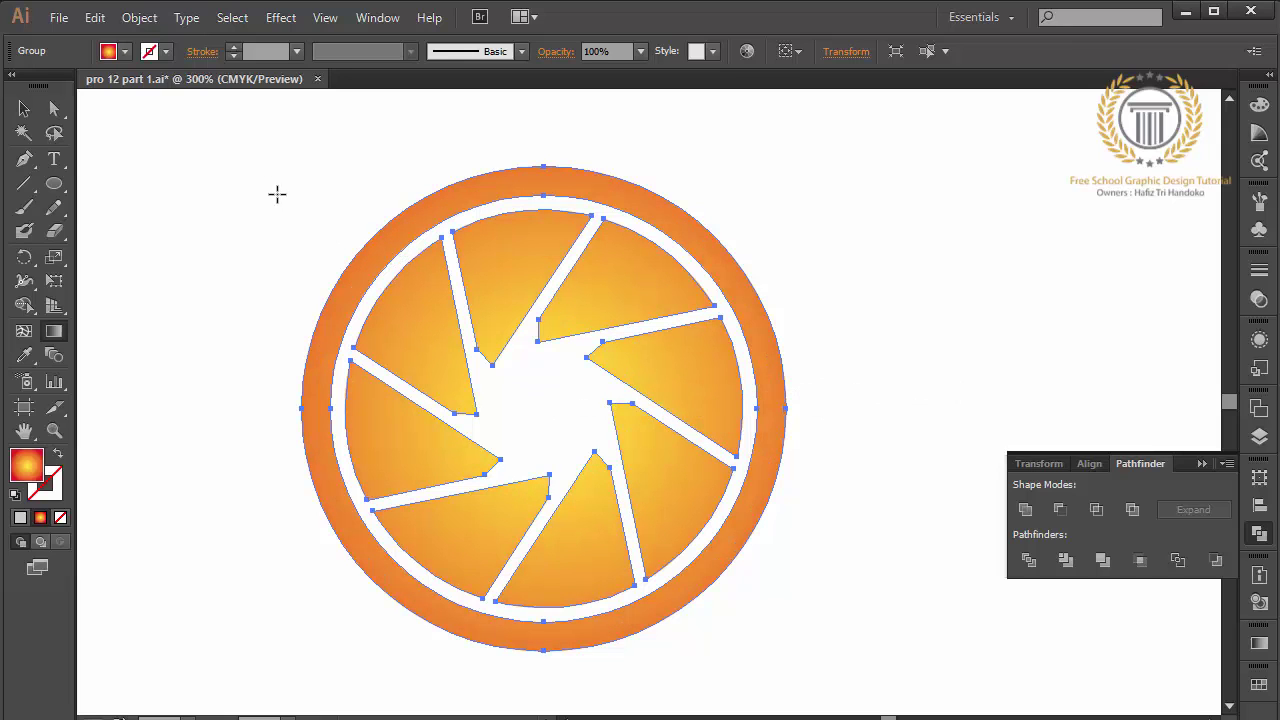
pyautogui.click(24, 108)
pyautogui.click(238, 220)
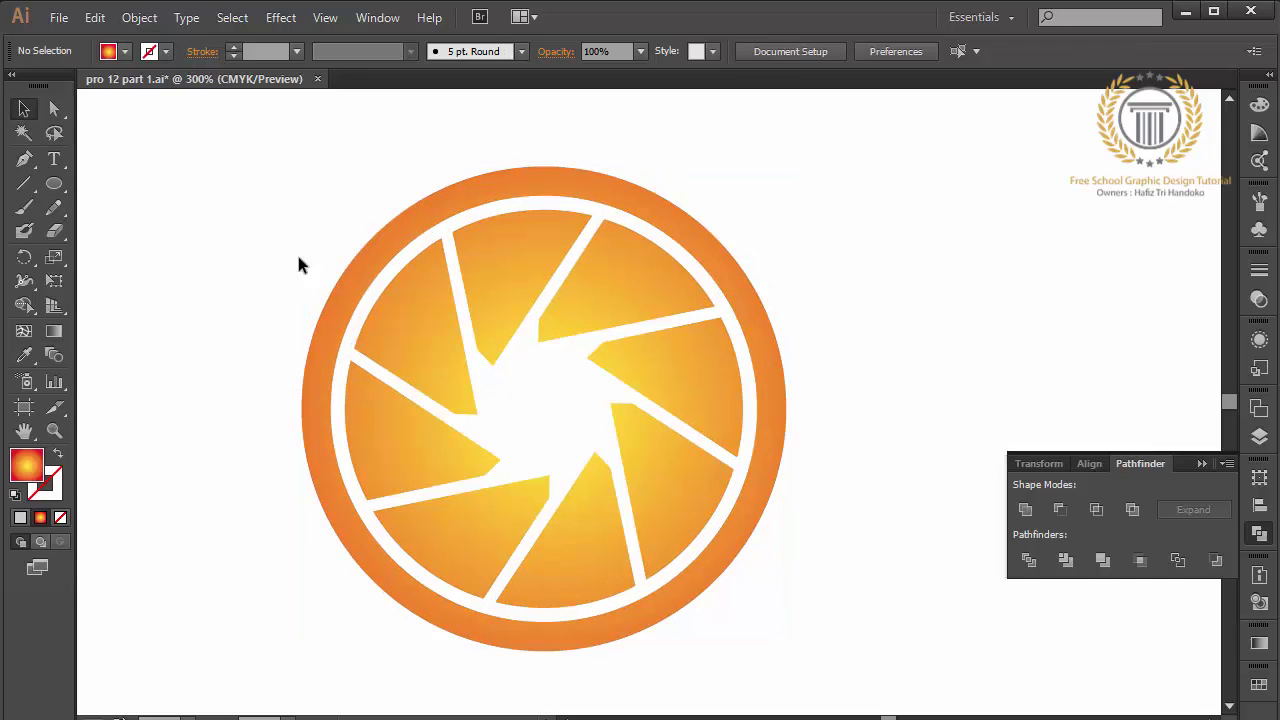
# Step: Ungroup the shutter logo into separate shapes
pyautogui.click(351, 288)
pyautogui.rightClick(351, 288)
pyautogui.click(390, 403)
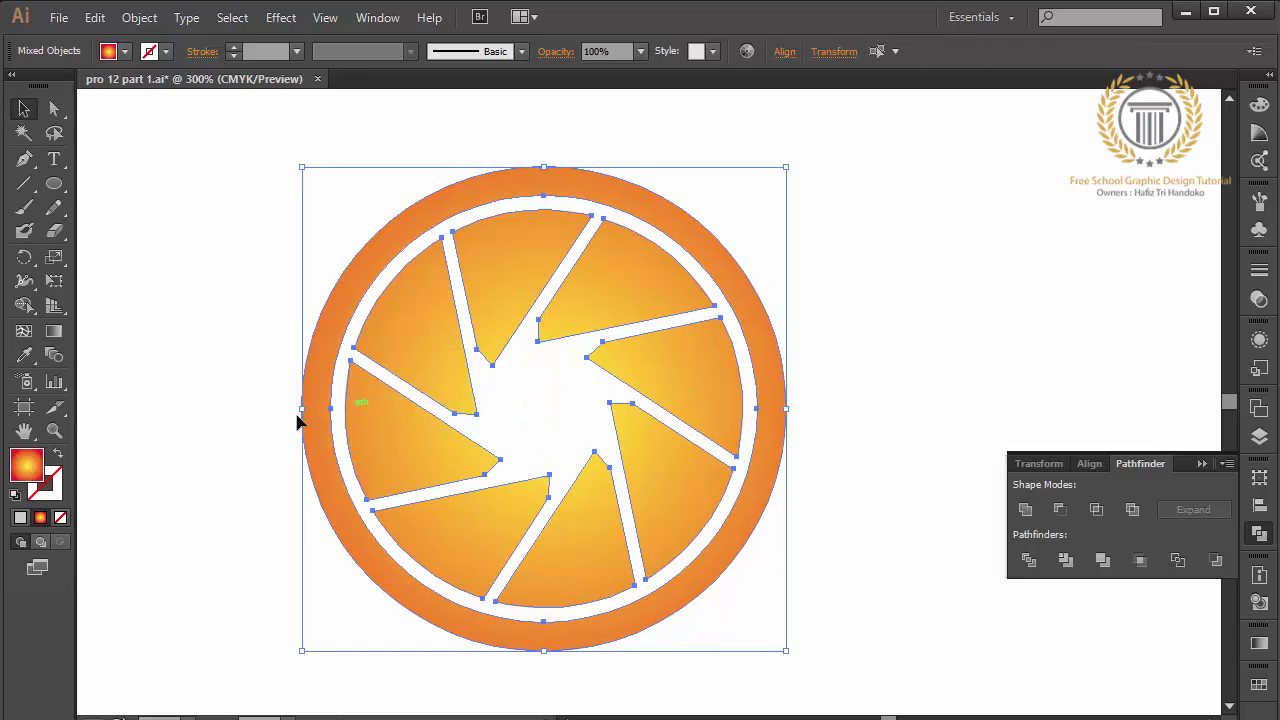
pyautogui.click(280, 427)
pyautogui.hotkey('ctrl', '-')
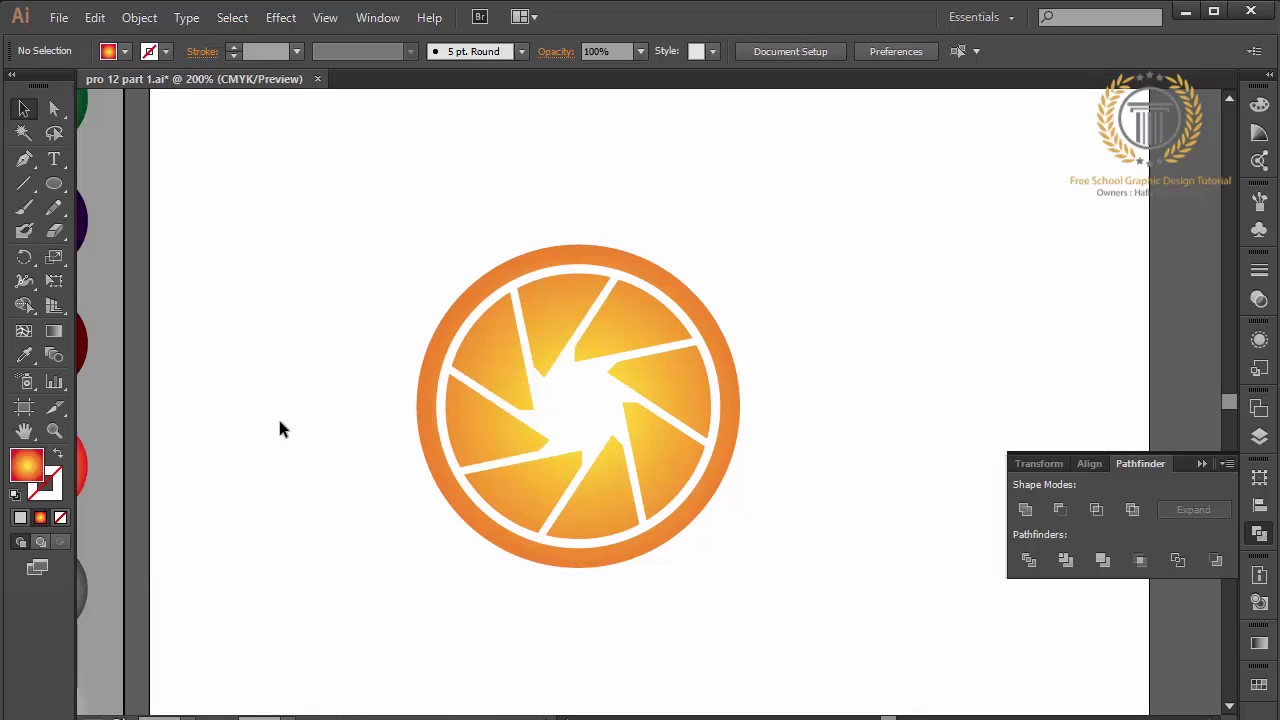
# Step: Give the two left blades the blue gradient
pyautogui.click(487, 427)
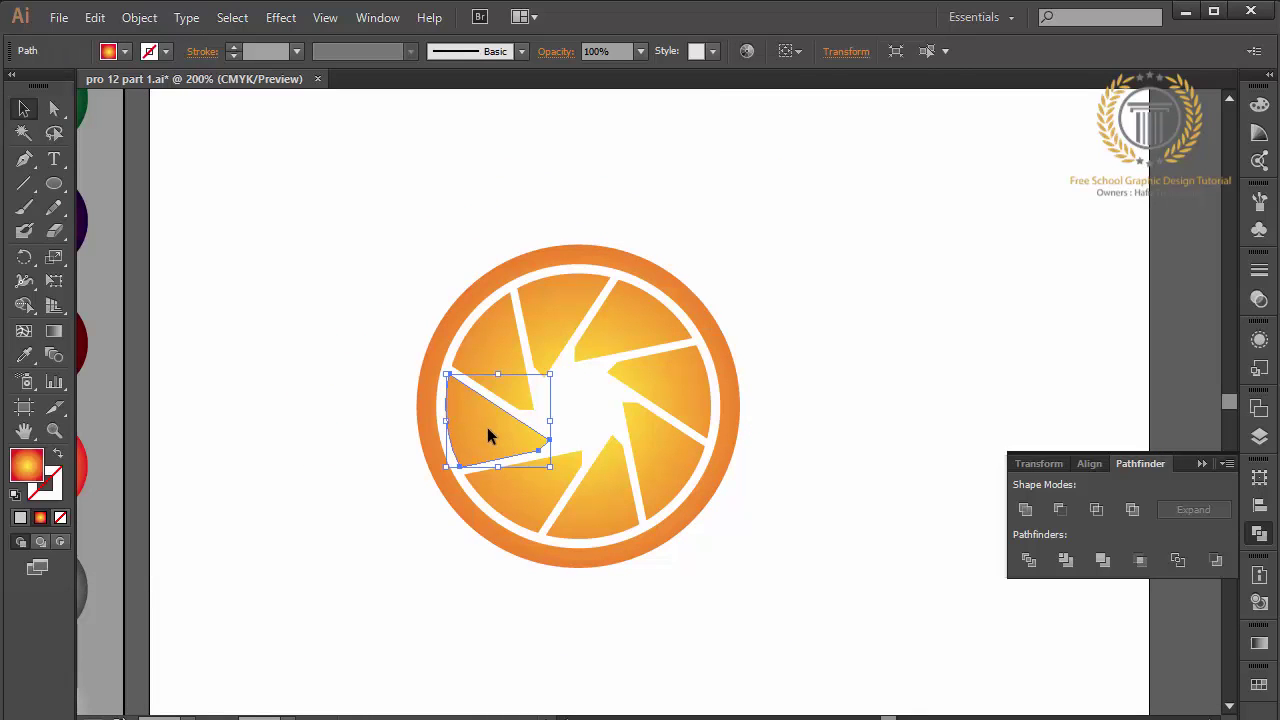
pyautogui.keyDown('shift'); pyautogui.click(481, 349); pyautogui.keyUp('shift')
pyautogui.click(34, 338)
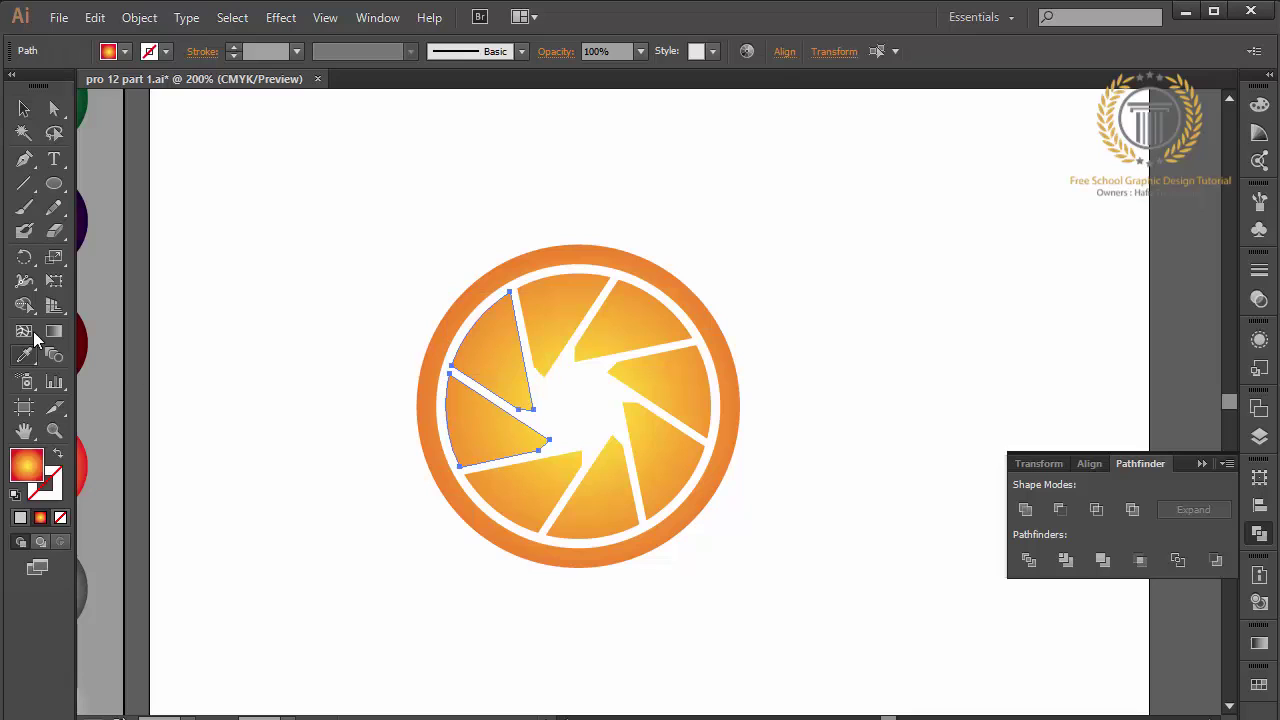
pyautogui.click(26, 354)
pyautogui.scroll(-5, 140, 185)
pyautogui.scroll(3, 140, 185)
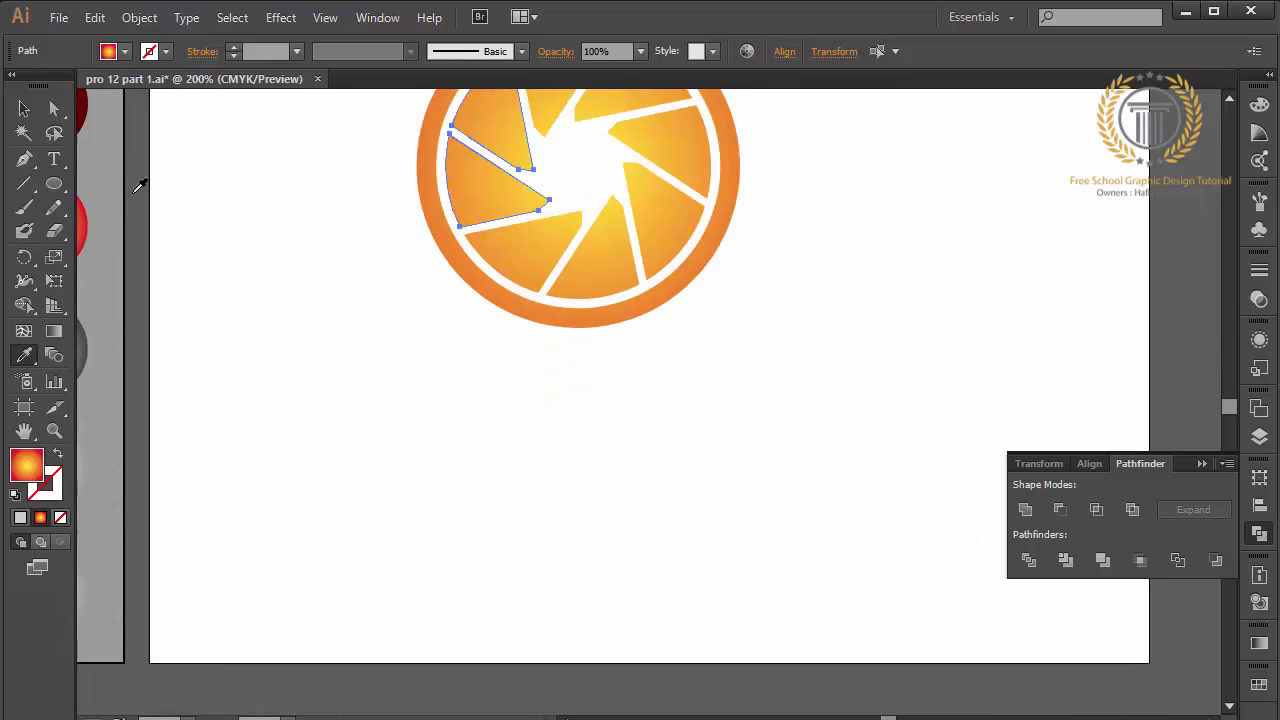
pyautogui.scroll(4, 140, 185)
pyautogui.click(83, 145)
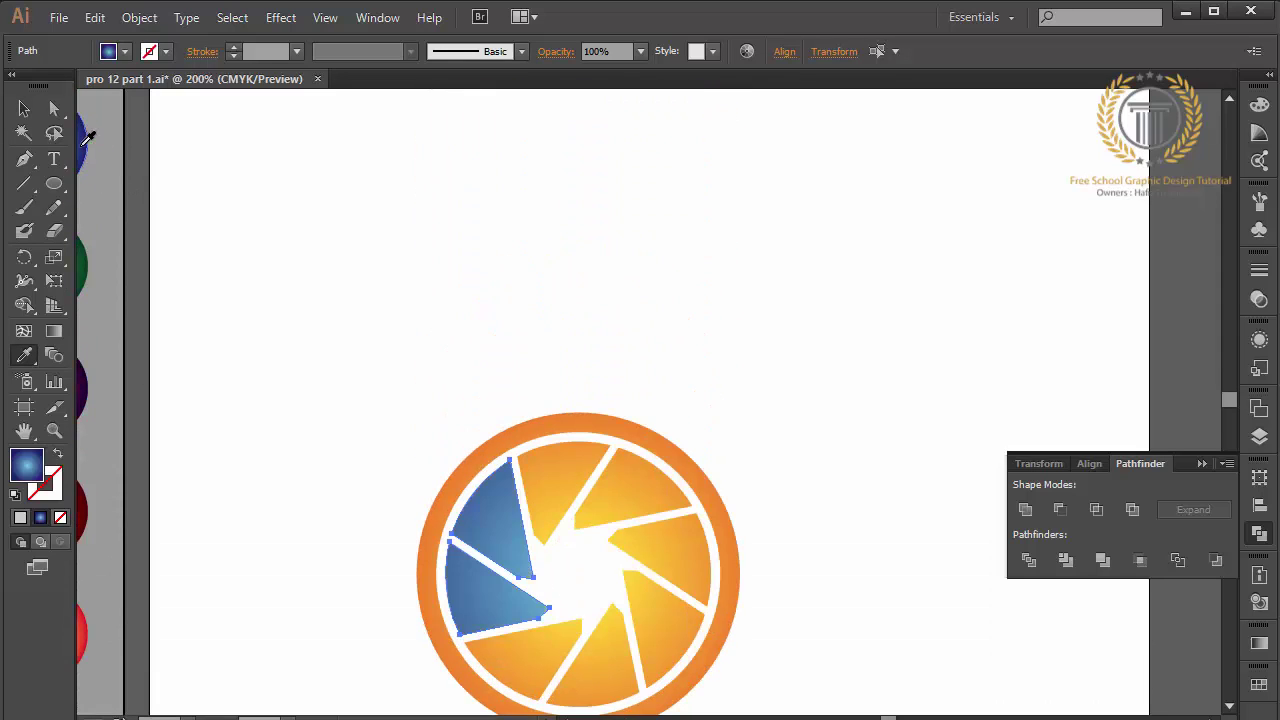
pyautogui.click(24, 109)
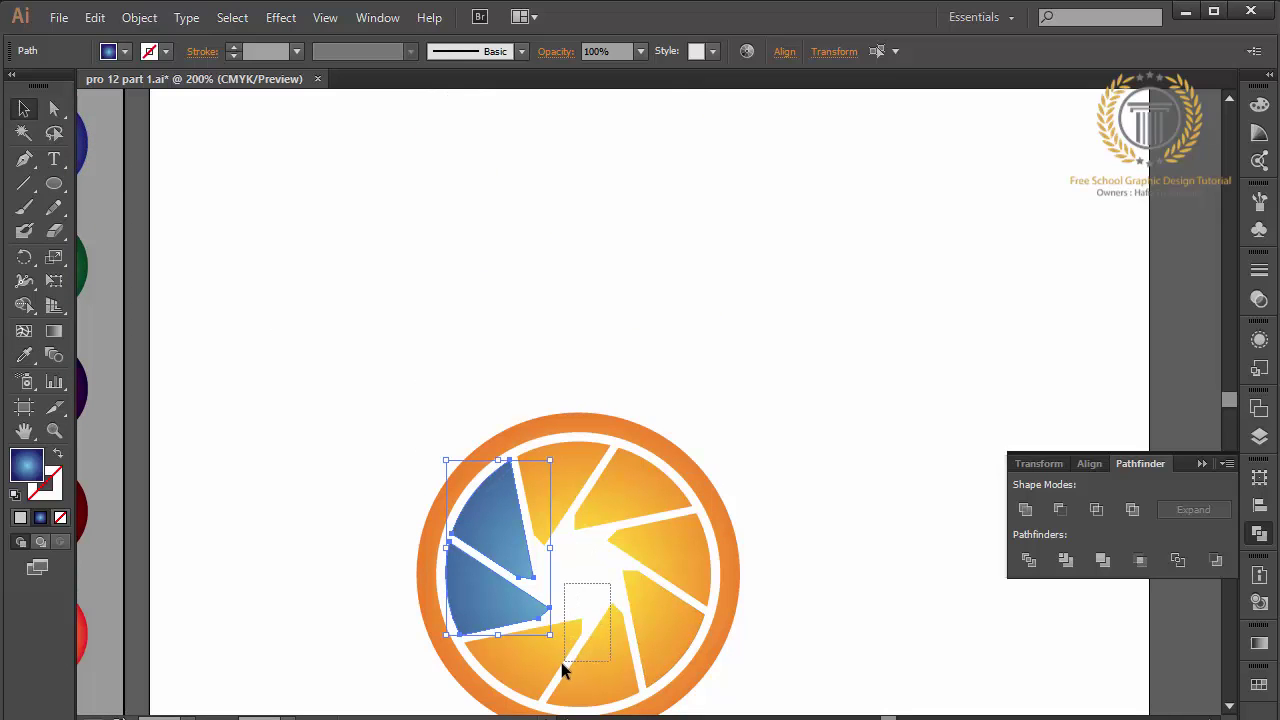
# Step: Give the bottom blades the green gradient and the right blades the purple gradient
pyautogui.moveTo(561, 664); pyautogui.dragTo(560, 666)
pyautogui.click(24, 355)
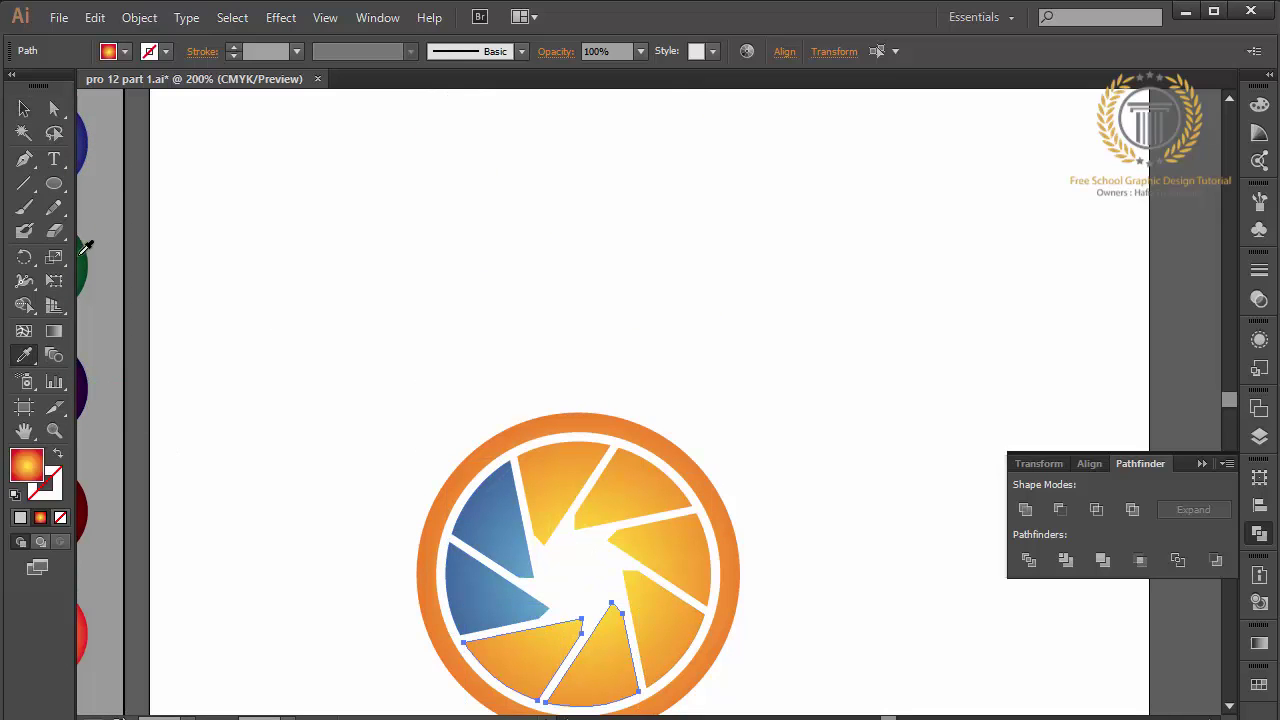
pyautogui.click(84, 252)
pyautogui.click(24, 108)
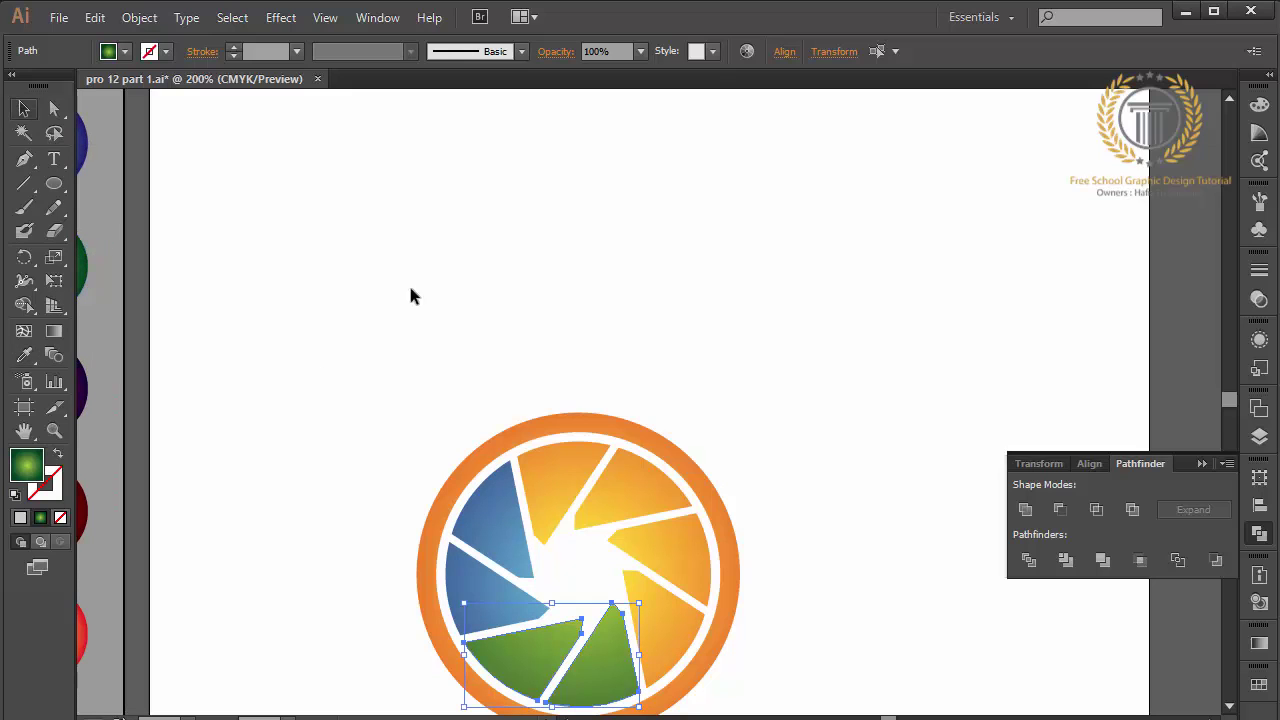
pyautogui.moveTo(629, 580); pyautogui.dragTo(676, 555)
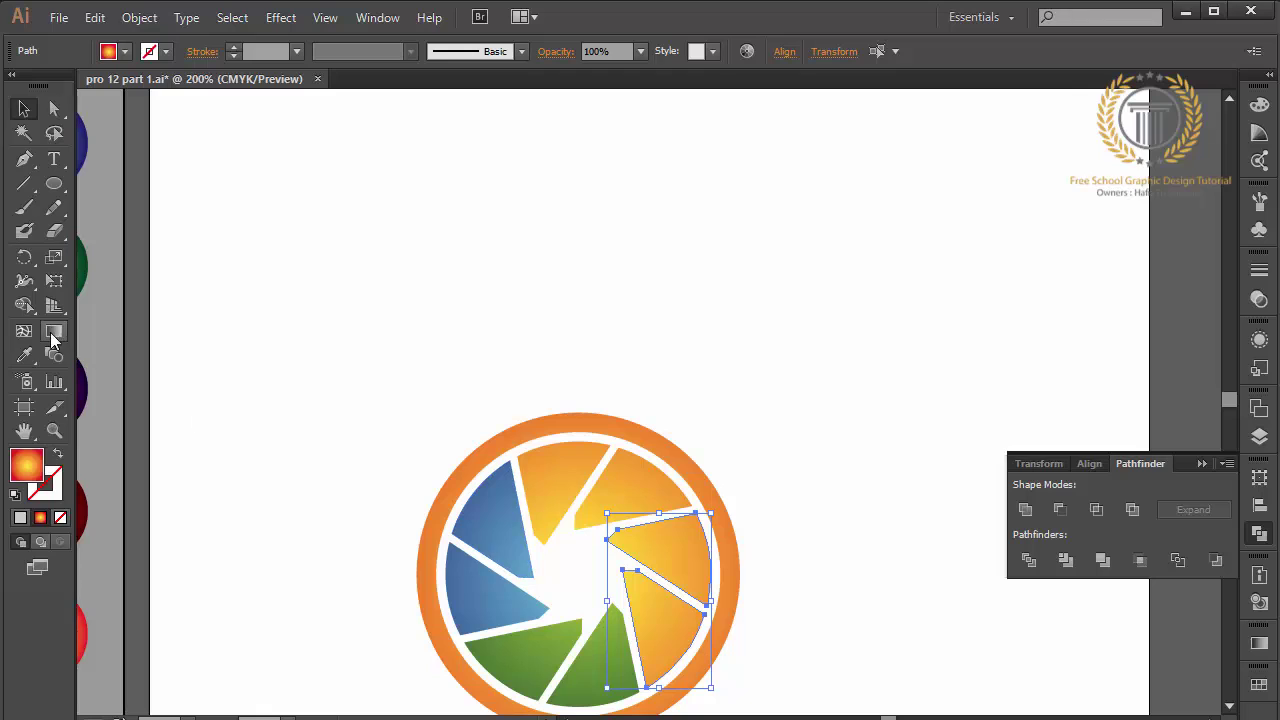
pyautogui.click(25, 356)
pyautogui.click(81, 372)
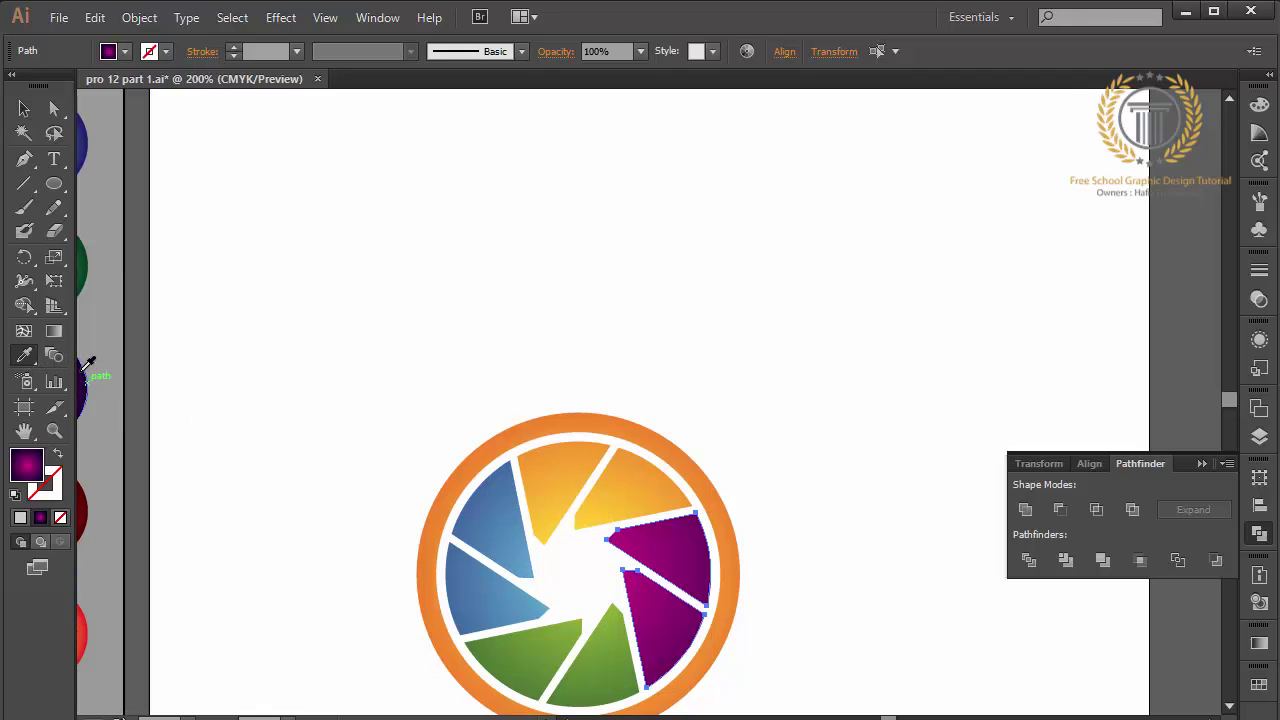
pyautogui.click(24, 108)
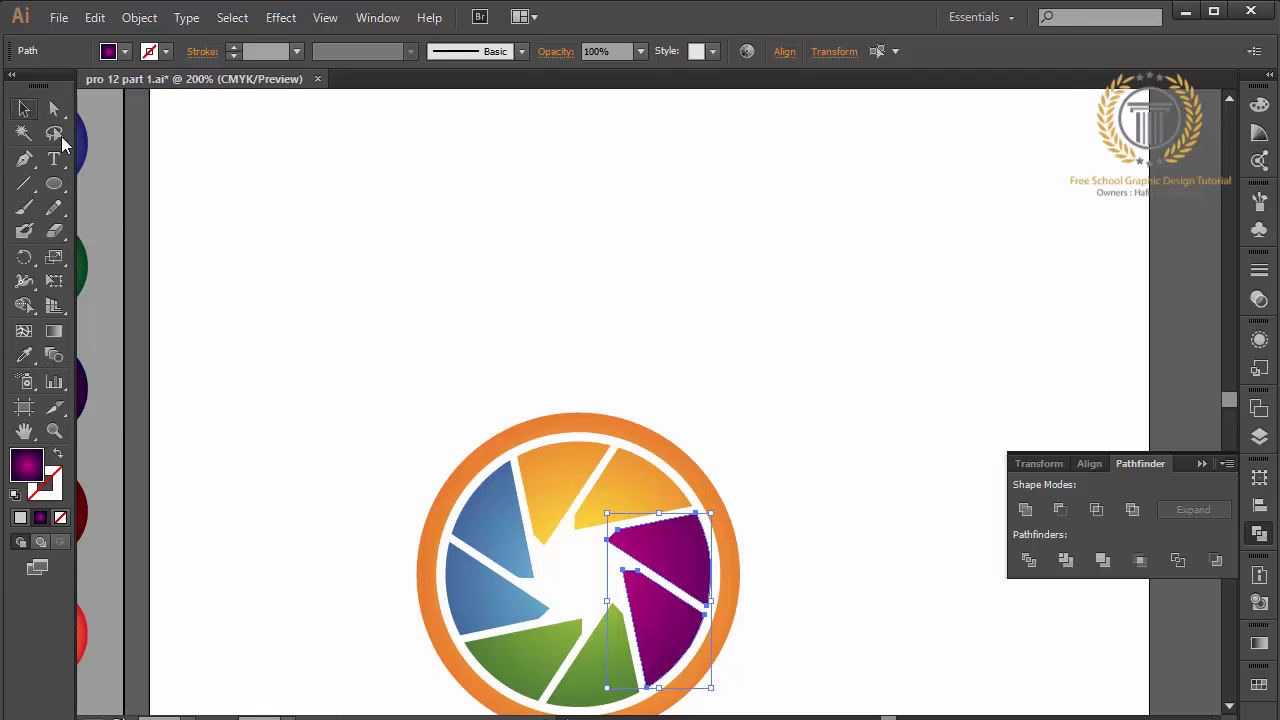
# Step: Give the two top blades the red gradient
pyautogui.click(563, 494)
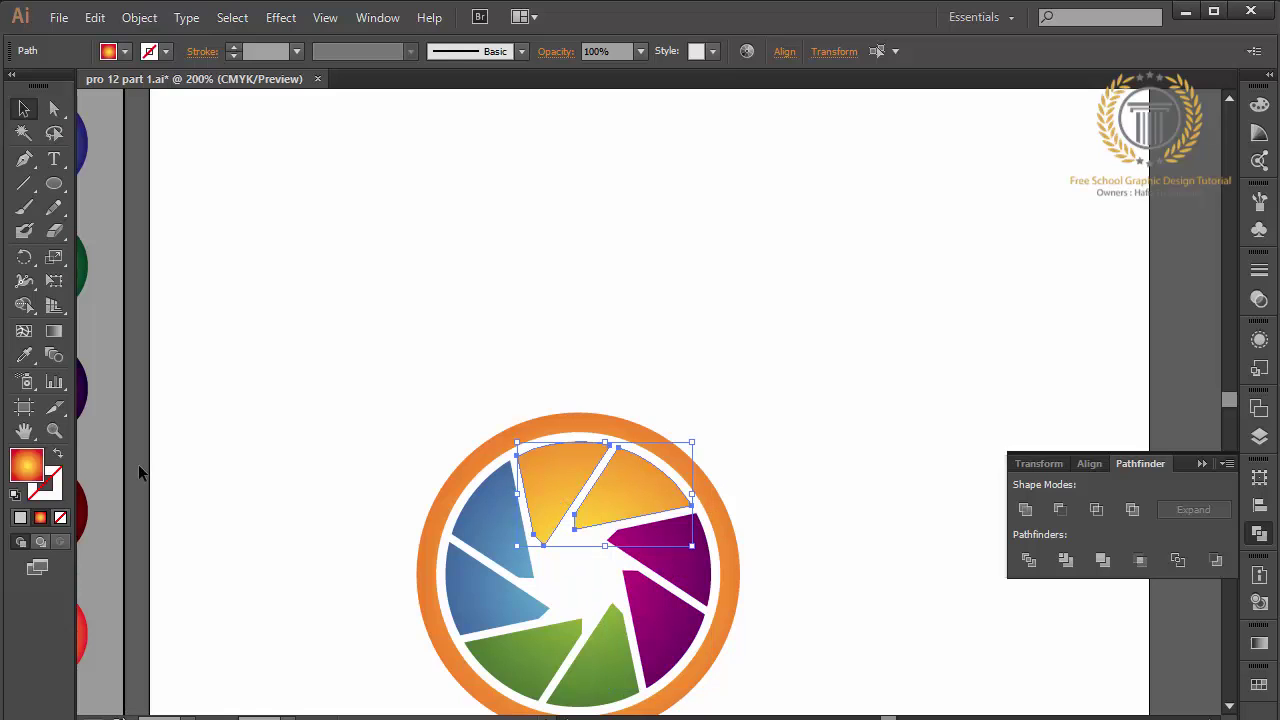
pyautogui.click(25, 356)
pyautogui.click(83, 510)
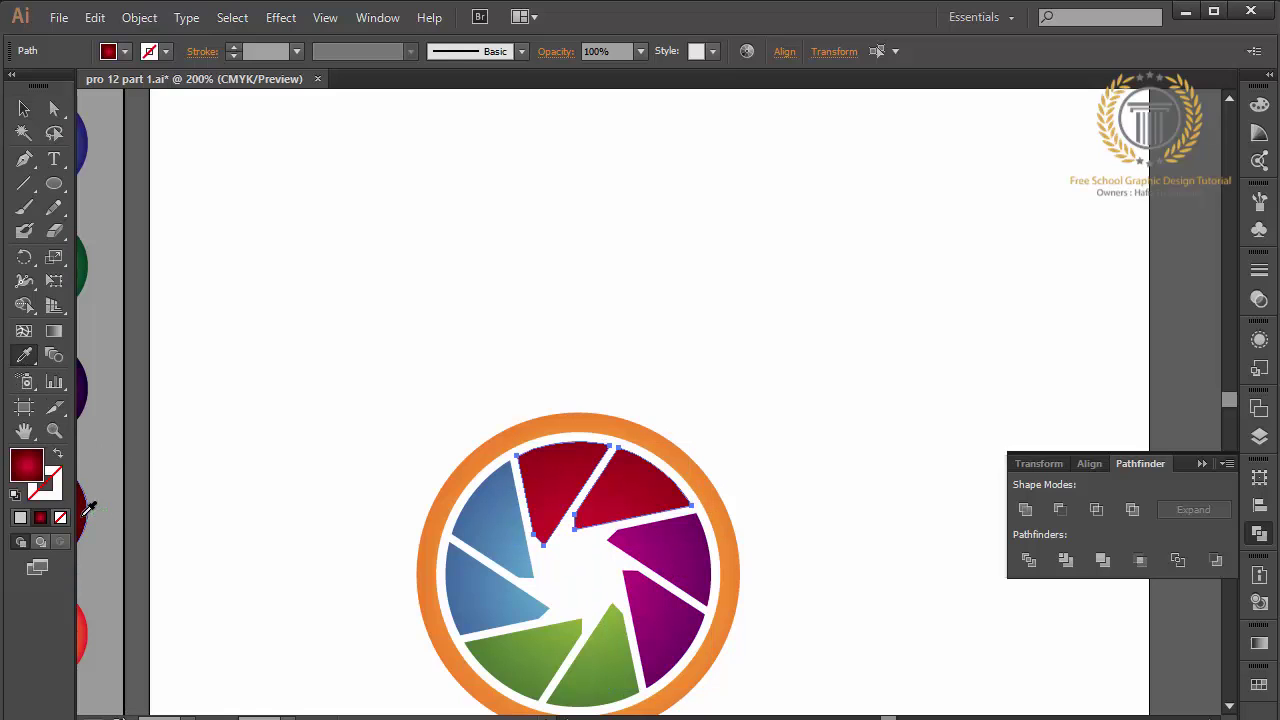
pyautogui.click(25, 112)
pyautogui.click(251, 275)
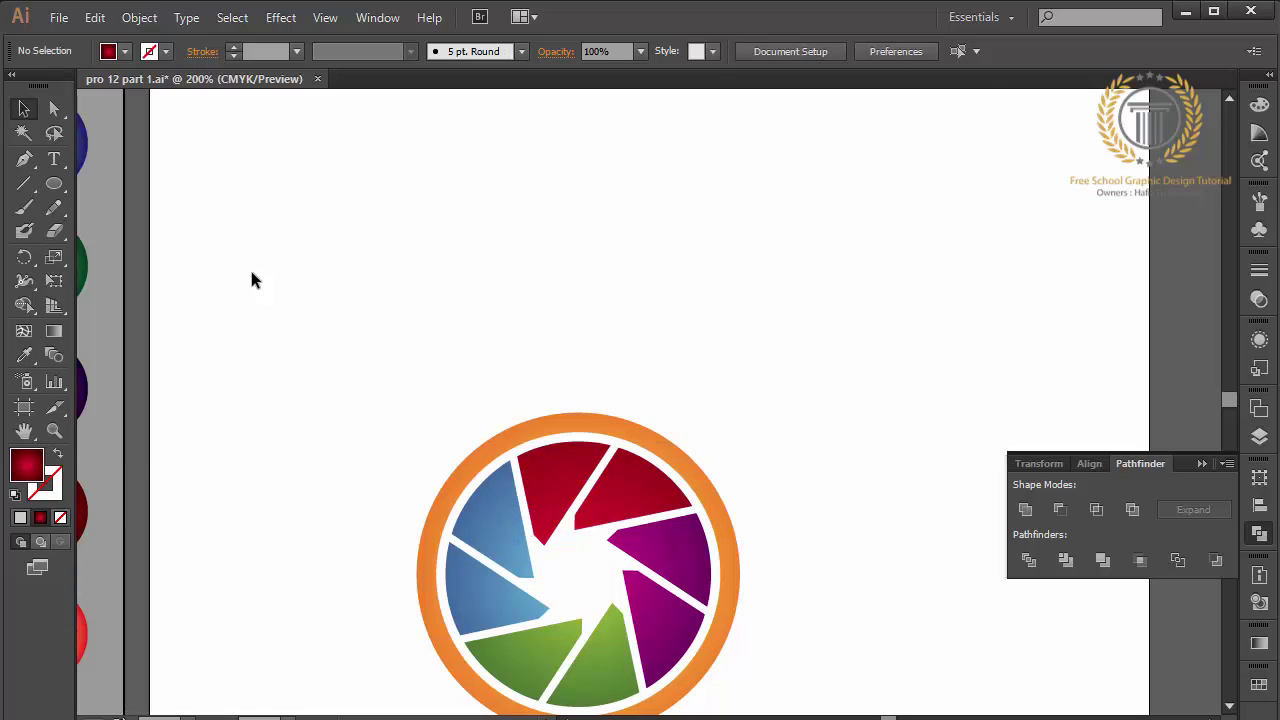
pyautogui.hotkey('ctrl', '+')
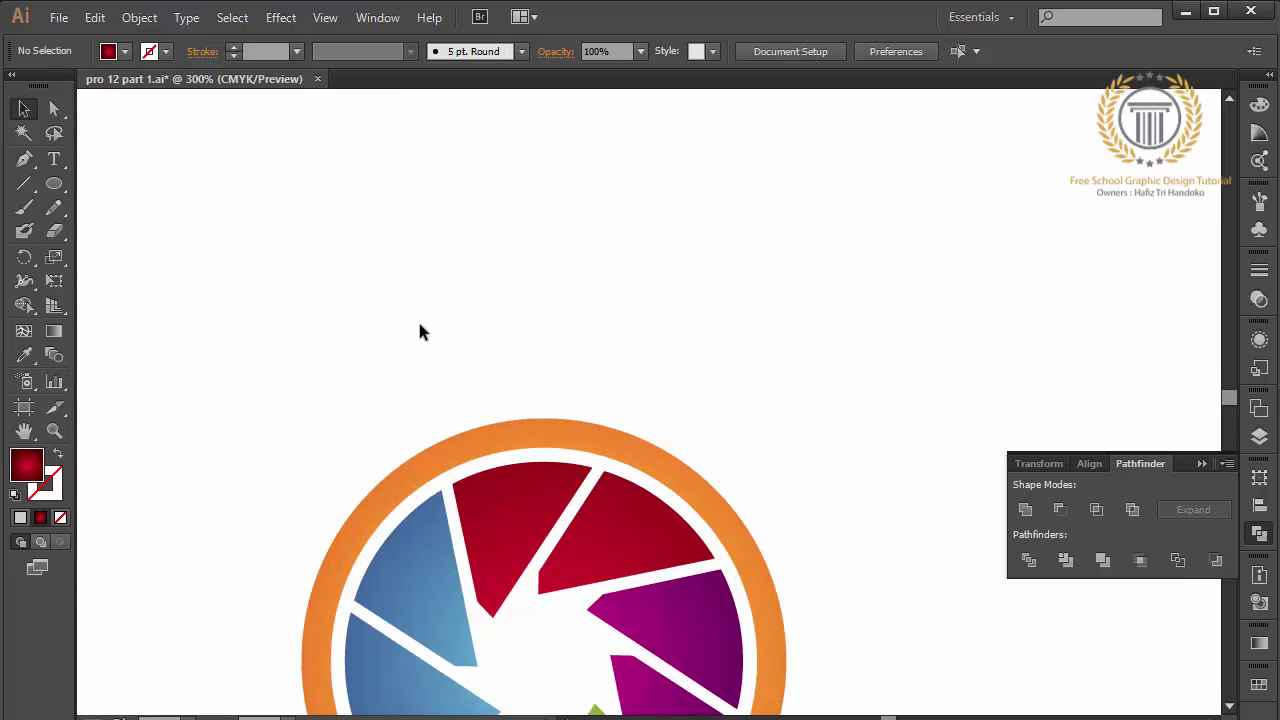
# Step: Select every part of the shutter logo and group them together
pyautogui.scroll(-5, 417, 318)
pyautogui.hscroll(-1, 419, 323)
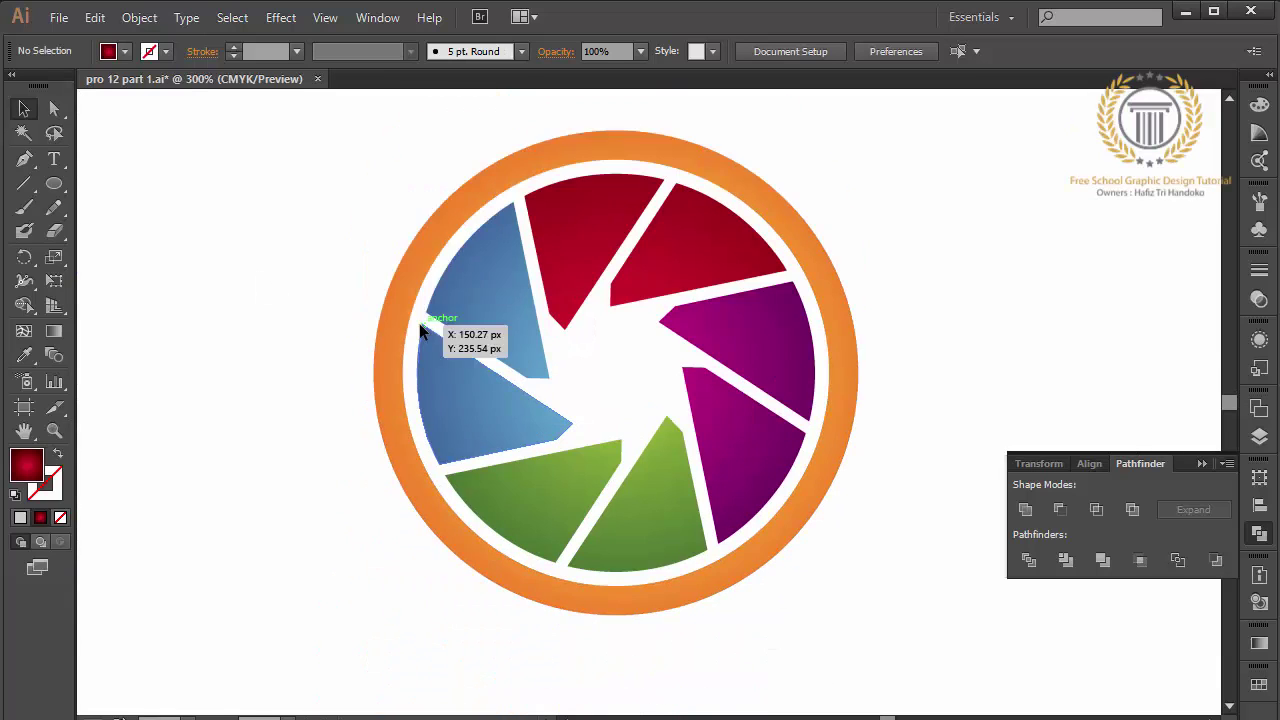
pyautogui.scroll(3, 419, 323)
pyautogui.scroll(-1, 419, 323)
pyautogui.scroll(-1, 419, 323)
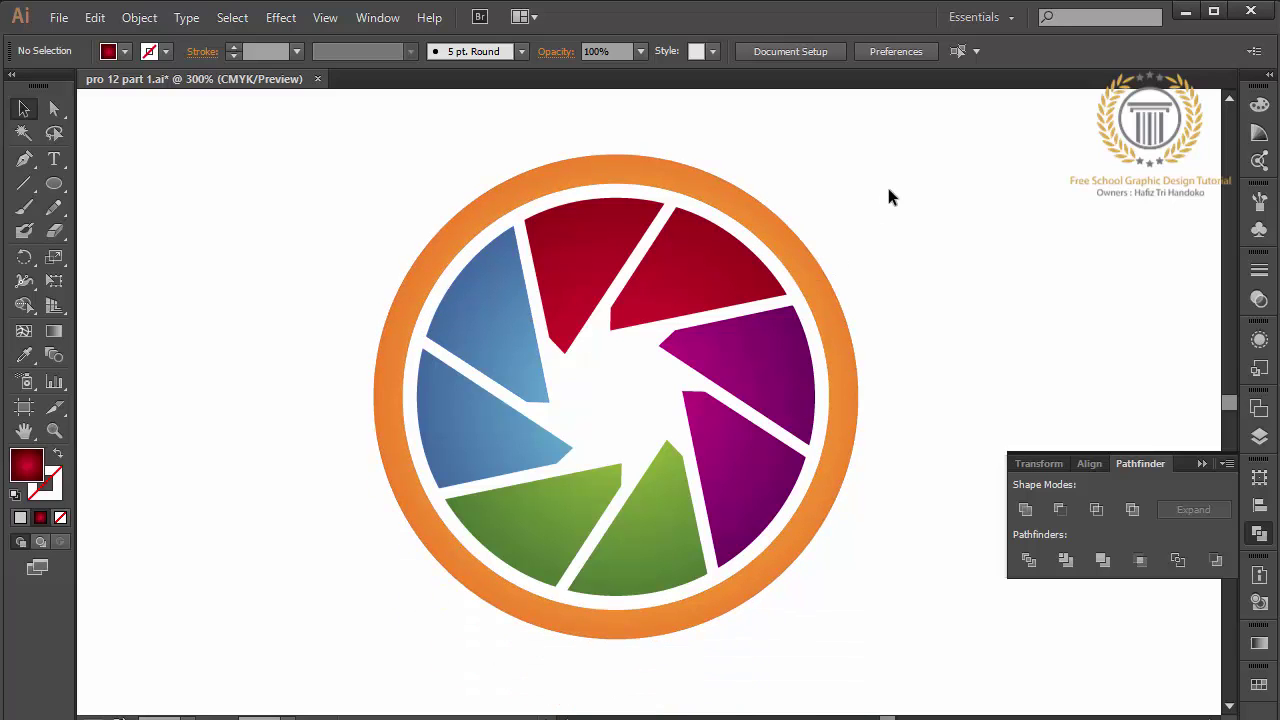
pyautogui.moveTo(914, 165); pyautogui.dragTo(389, 590)
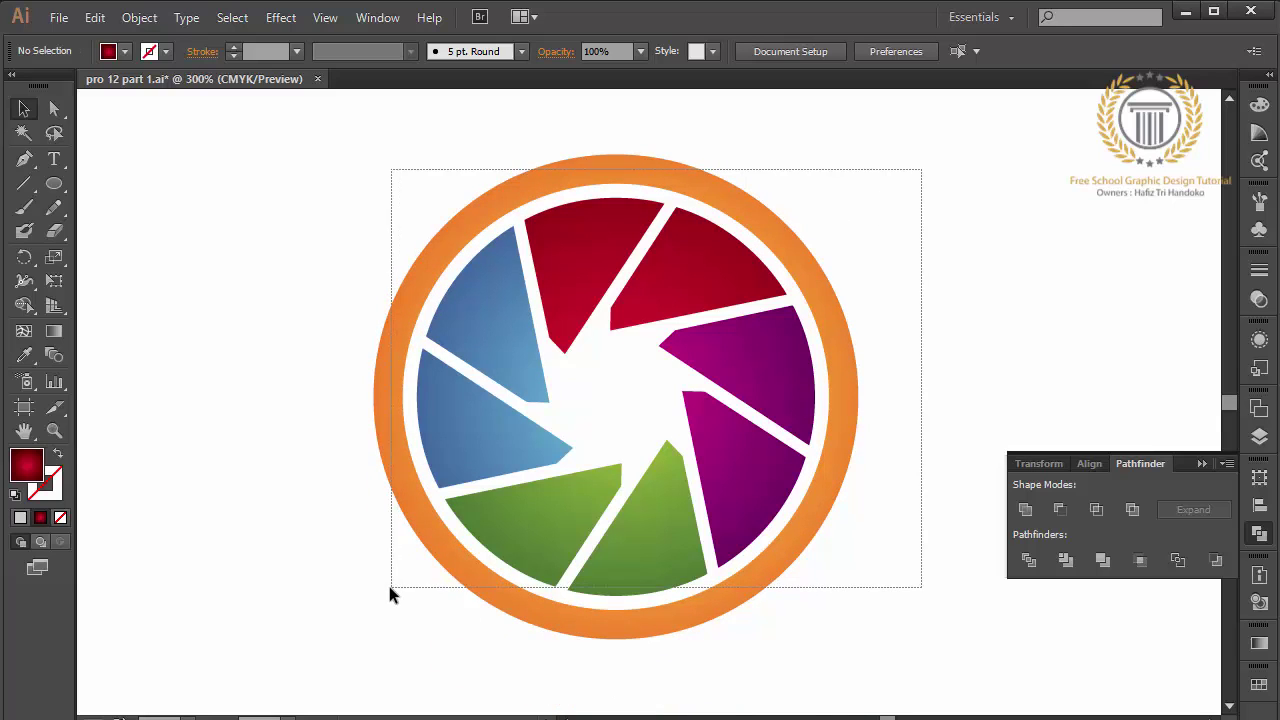
pyautogui.rightClick(391, 595)
pyautogui.click(461, 480)
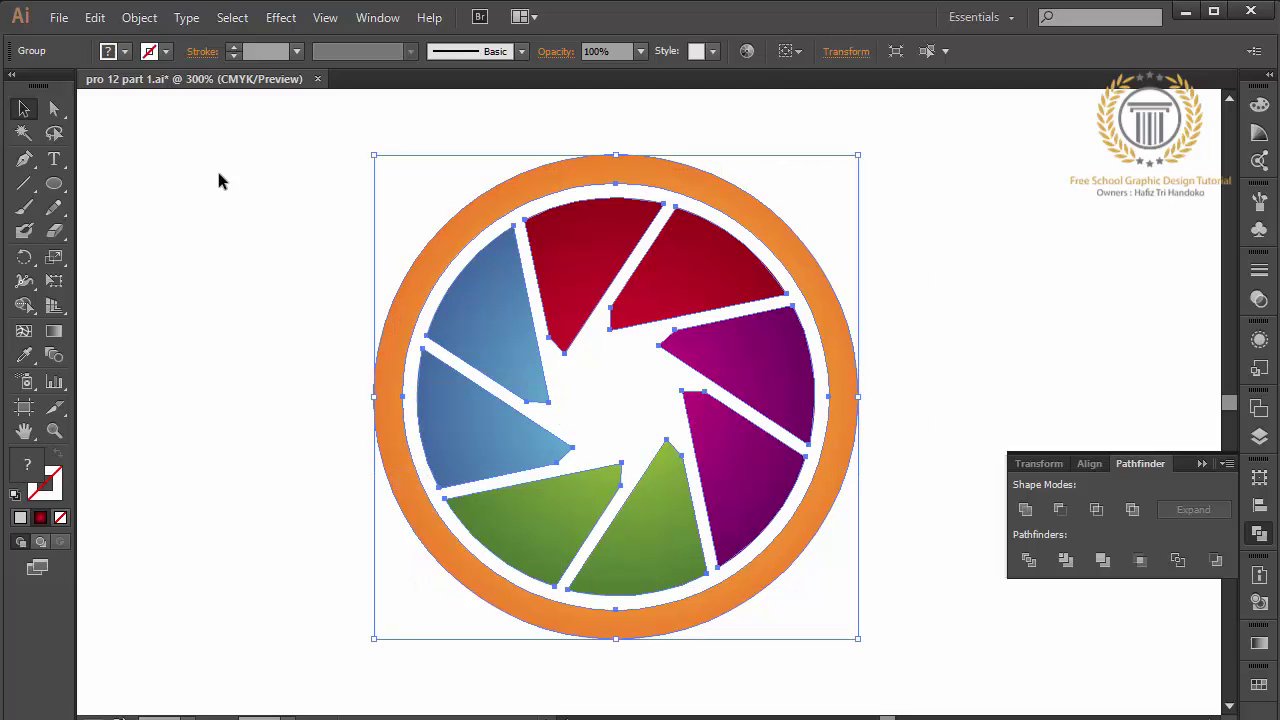
pyautogui.click(60, 18)
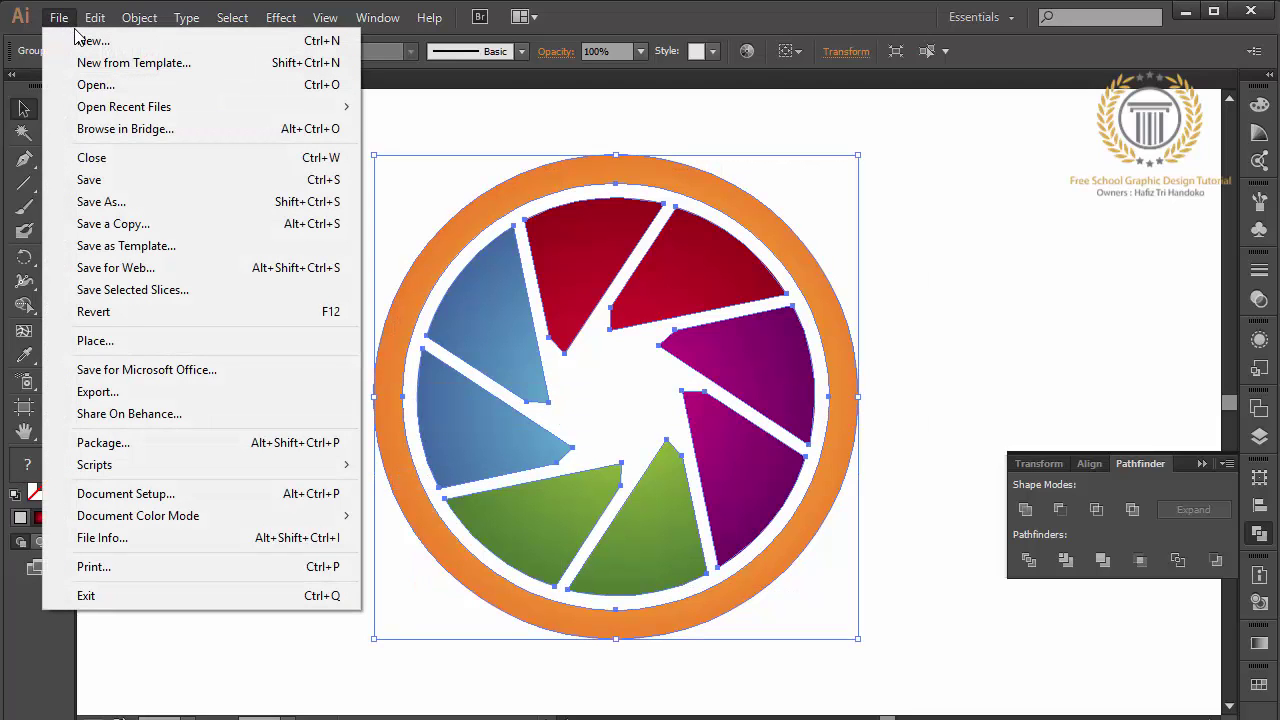
pyautogui.click(569, 217)
pyautogui.click(943, 138)
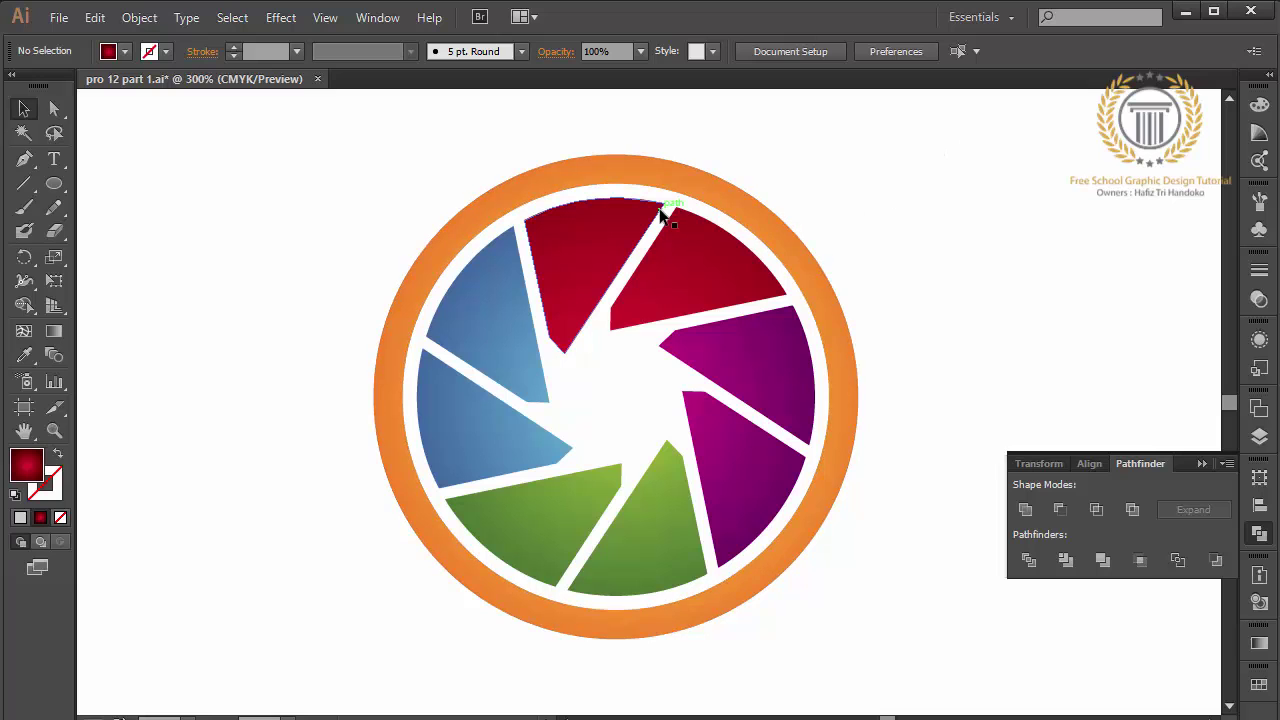
# Step: Shrink the logo group proportionally and move it up and to the left
pyautogui.click(519, 272)
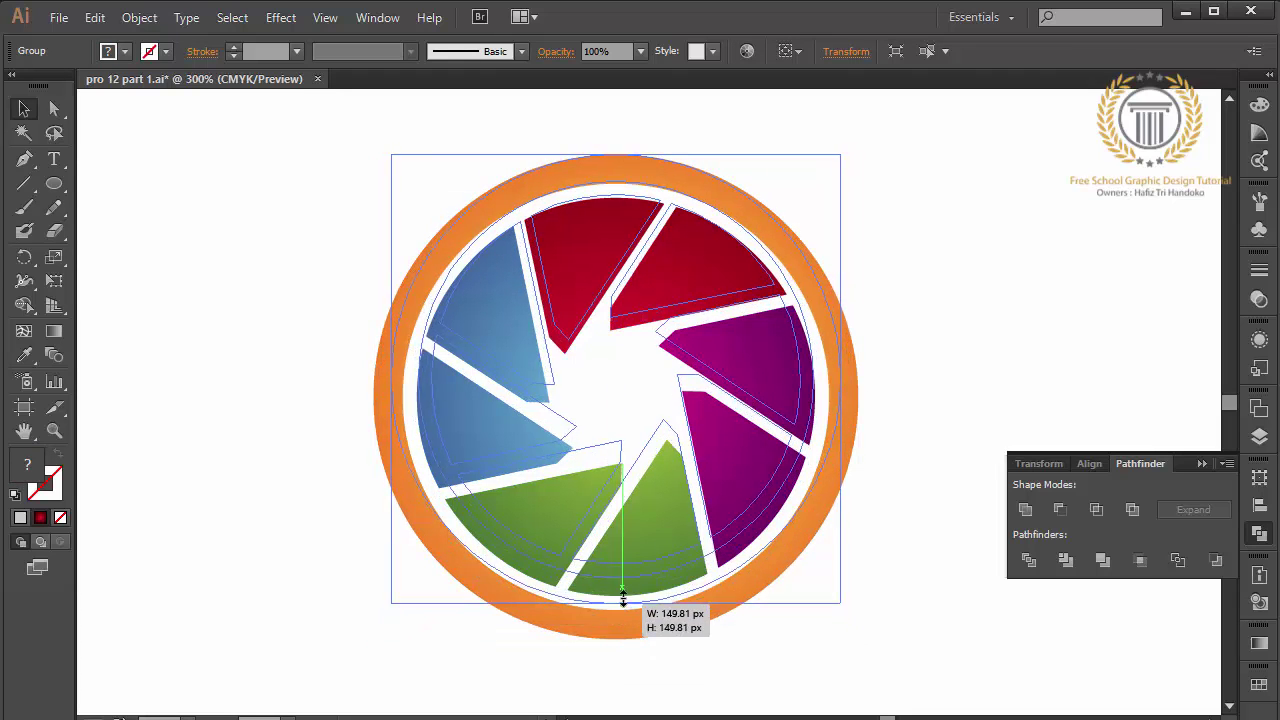
pyautogui.keyDown('shift'); pyautogui.moveTo(618, 640); pyautogui.dragTo(616, 540); pyautogui.keyUp('shift')
pyautogui.moveTo(686, 395); pyautogui.dragTo(612, 377)
pyautogui.click(742, 425)
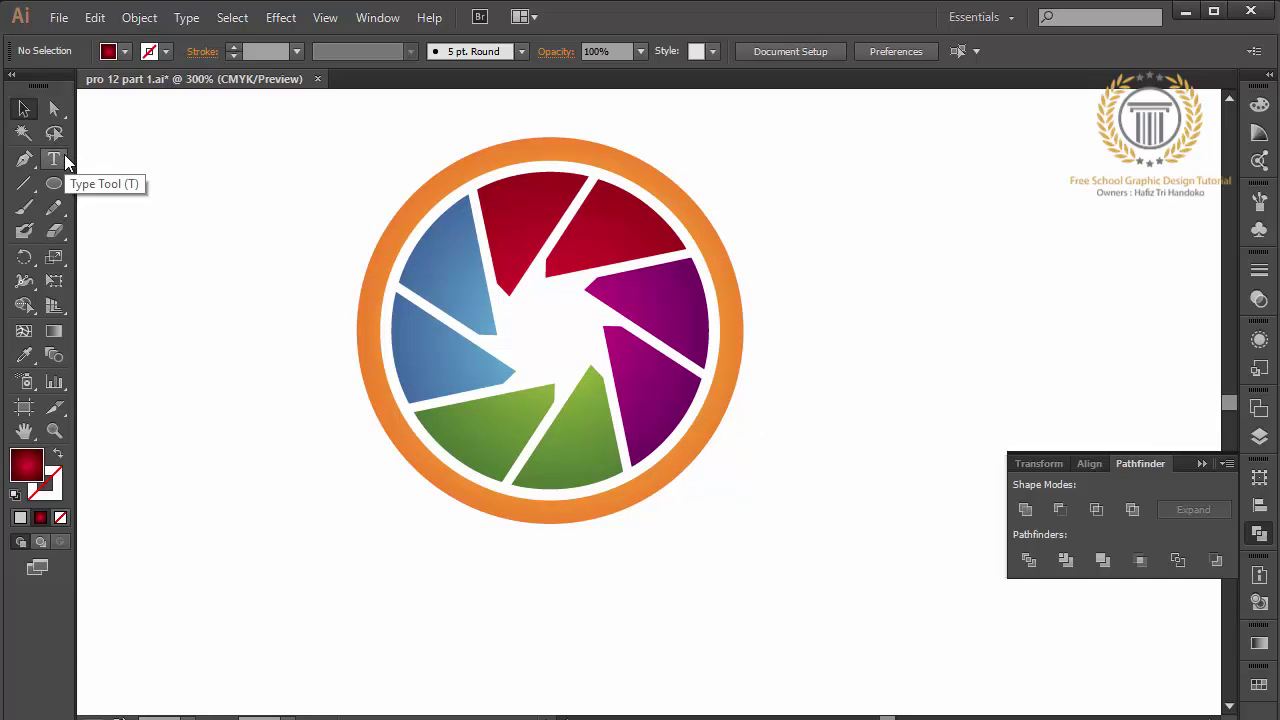
# Step: Draw a long thin rectangle bar across the logo's middle and select it with the logo
pyautogui.moveTo(55, 183); pyautogui.dragTo(110, 185)
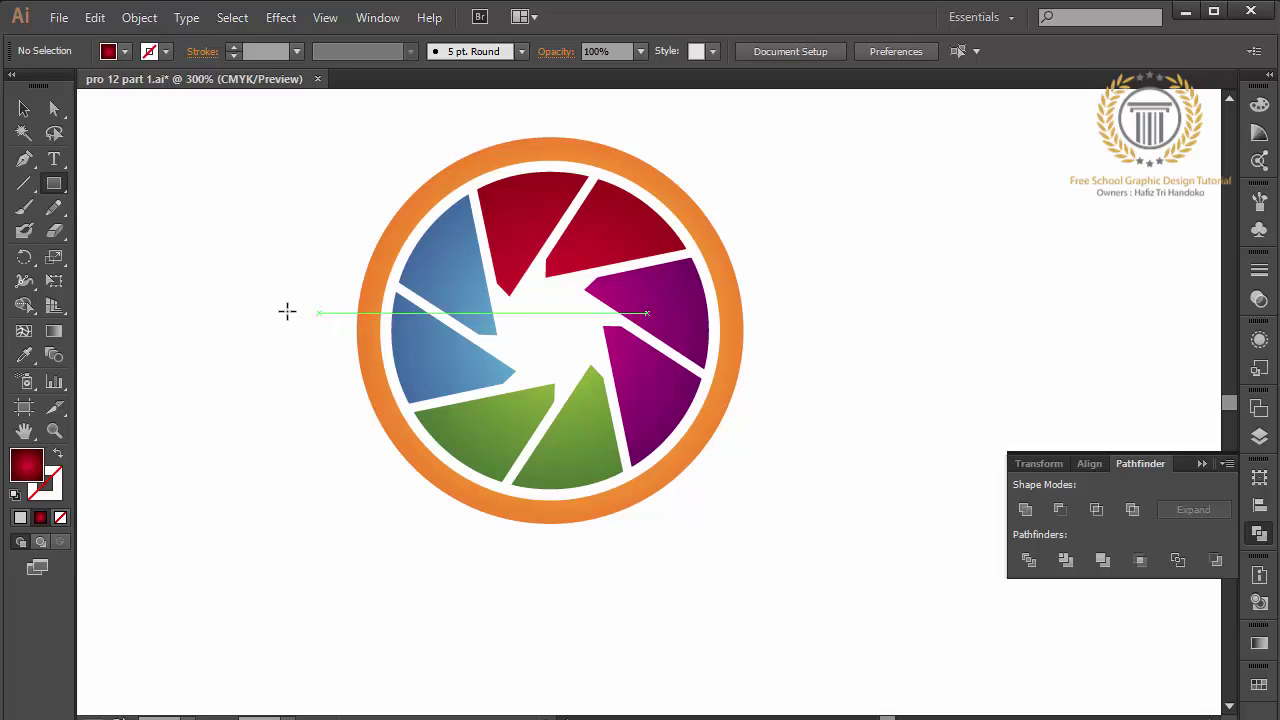
pyautogui.moveTo(260, 307)
pyautogui.mouseDown()
pyautogui.moveTo(799, 381)
pyautogui.moveTo(811, 352)
pyautogui.mouseUp()
pyautogui.press('v')
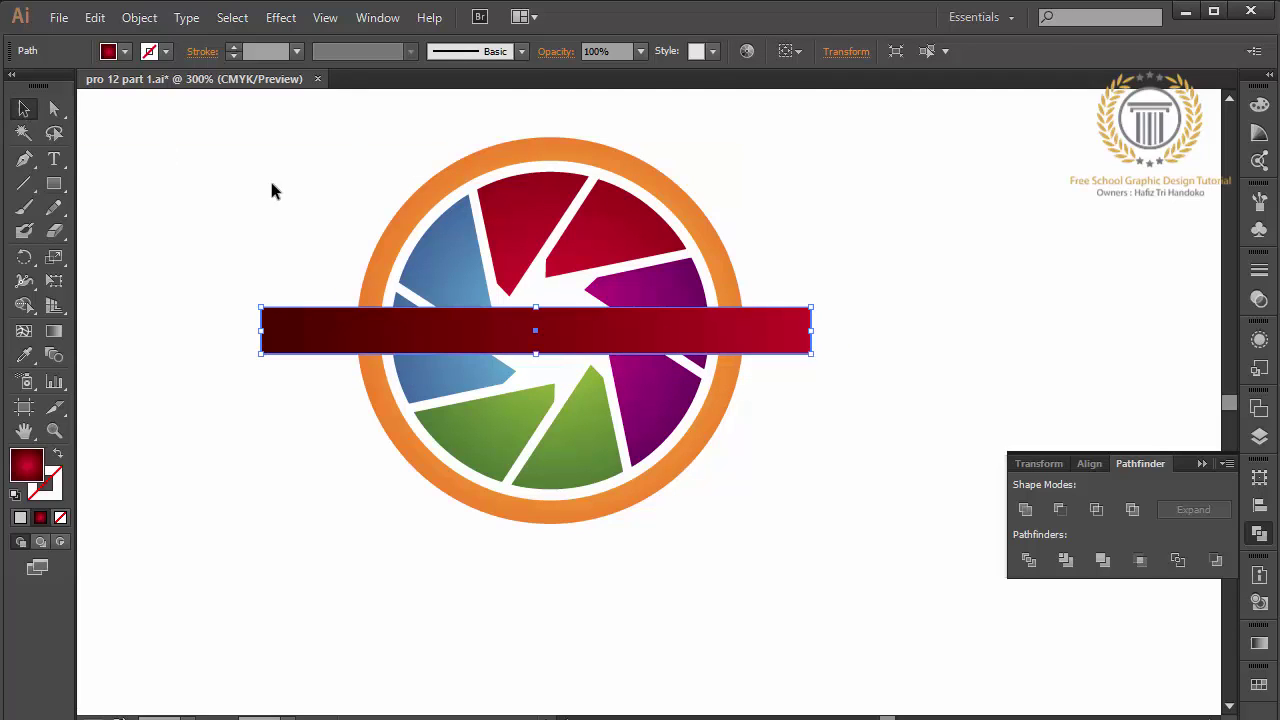
pyautogui.moveTo(271, 188); pyautogui.dragTo(875, 557)
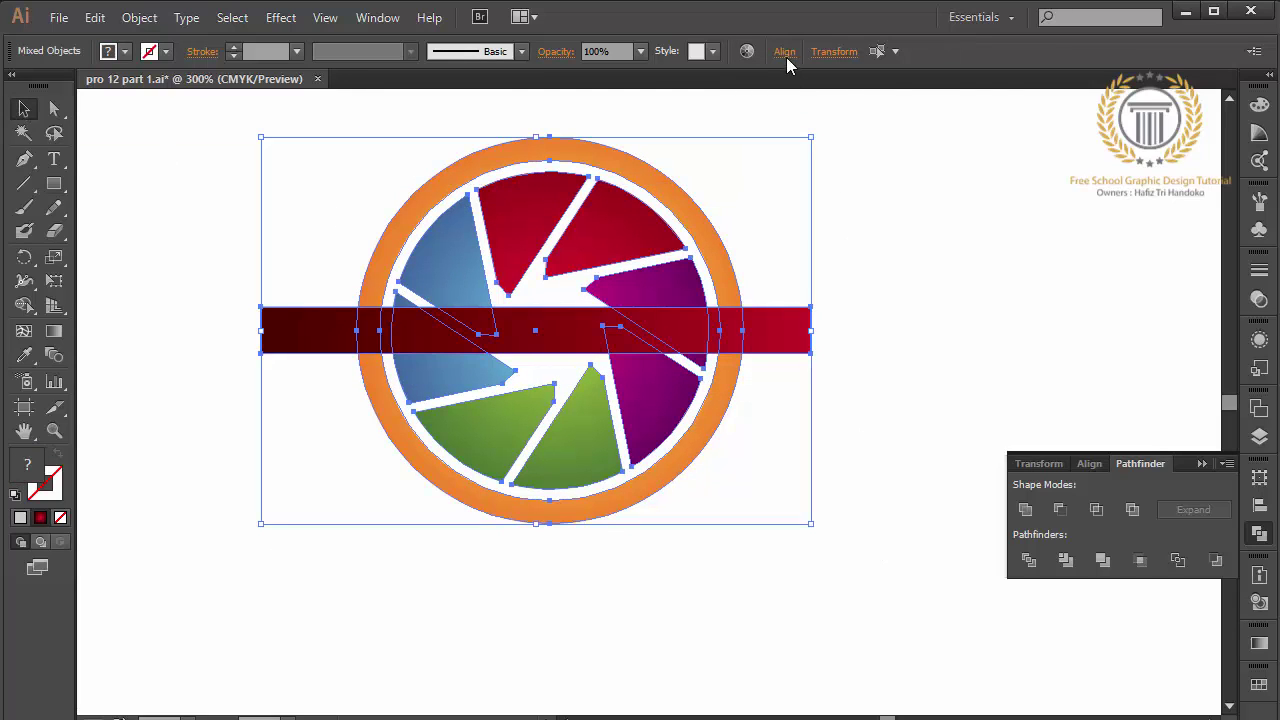
# Step: Centre the bar horizontally on the logo and ungroup the logo parts
pyautogui.click(785, 53)
pyautogui.click(619, 106)
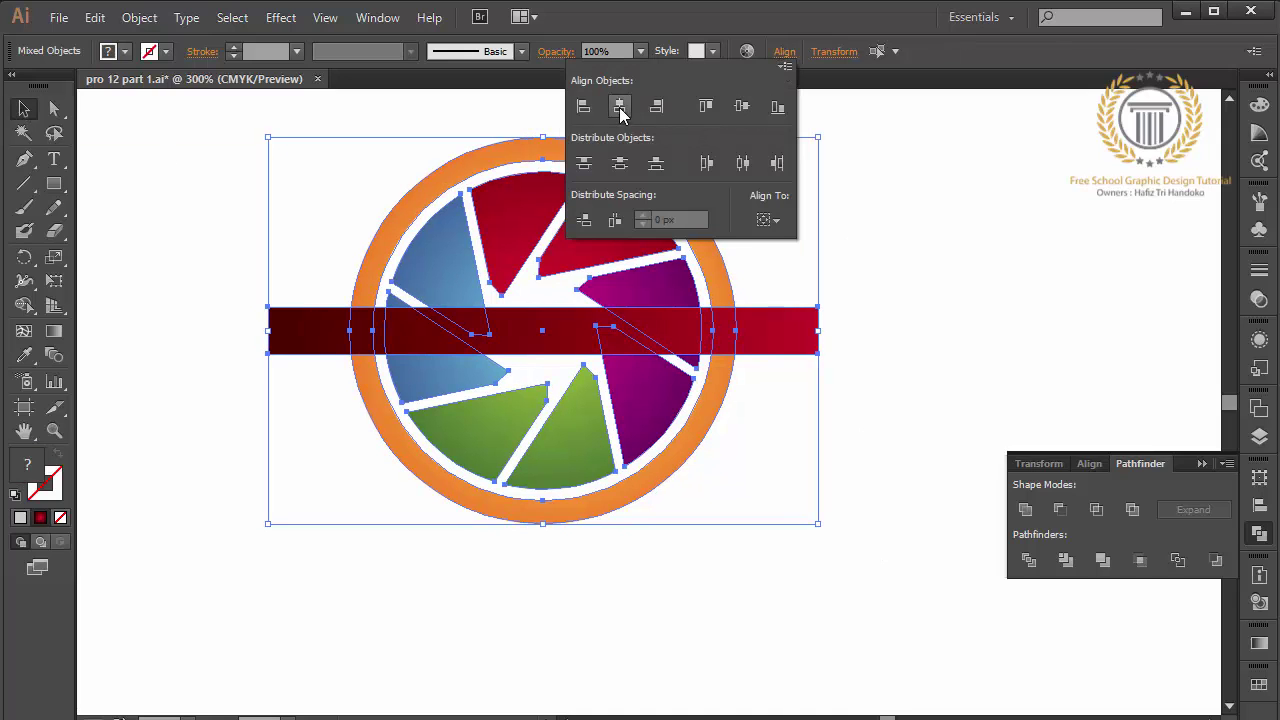
pyautogui.click(738, 269)
pyautogui.click(733, 271)
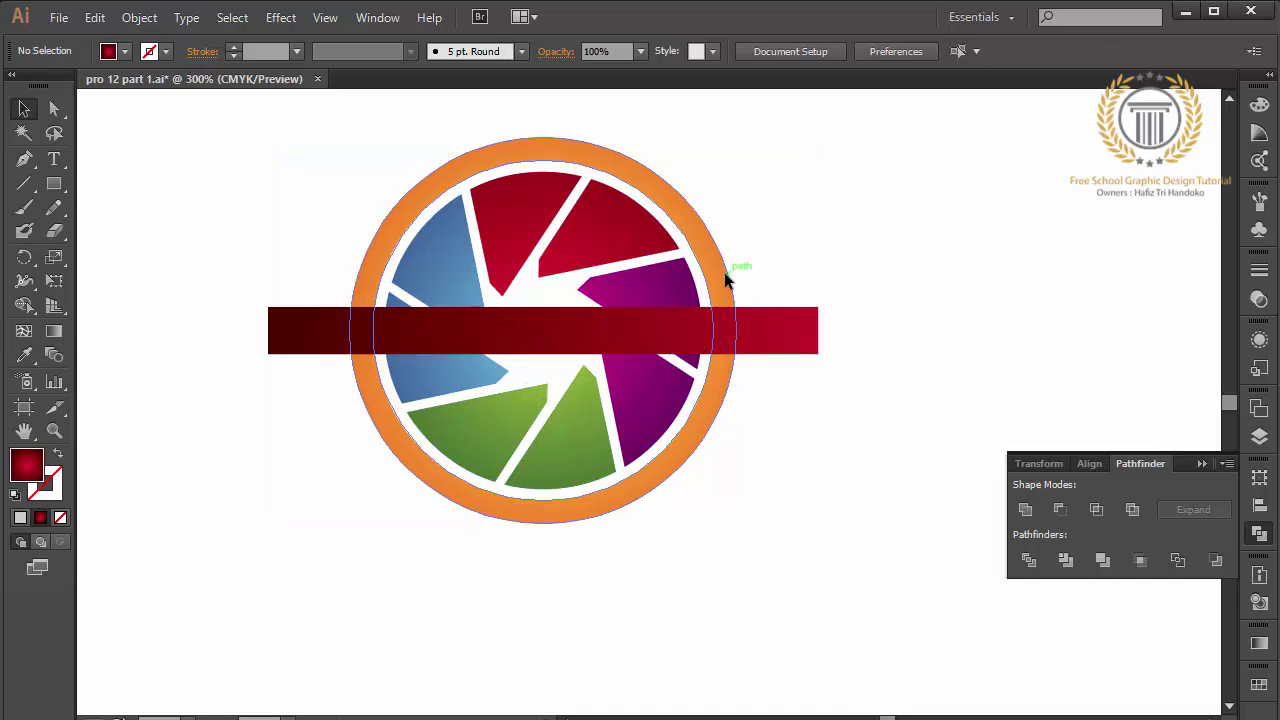
pyautogui.rightClick(727, 275)
pyautogui.click(783, 389)
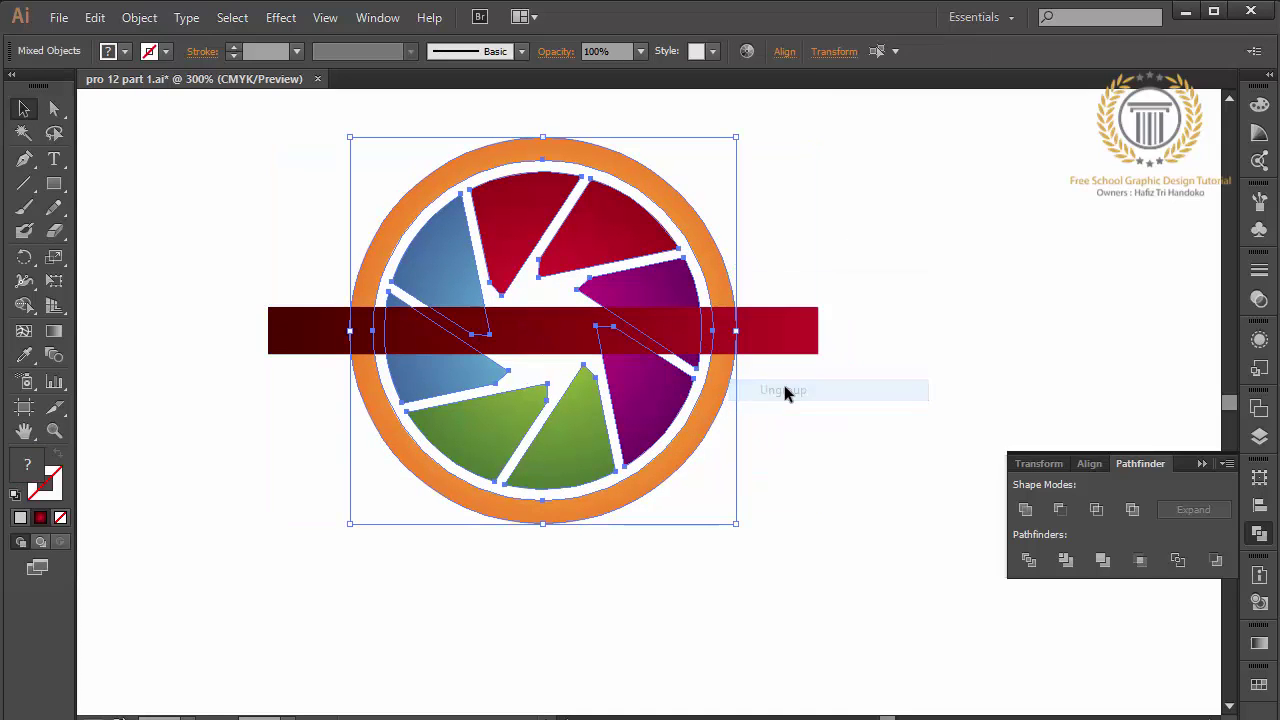
pyautogui.click(786, 391)
pyautogui.click(767, 330)
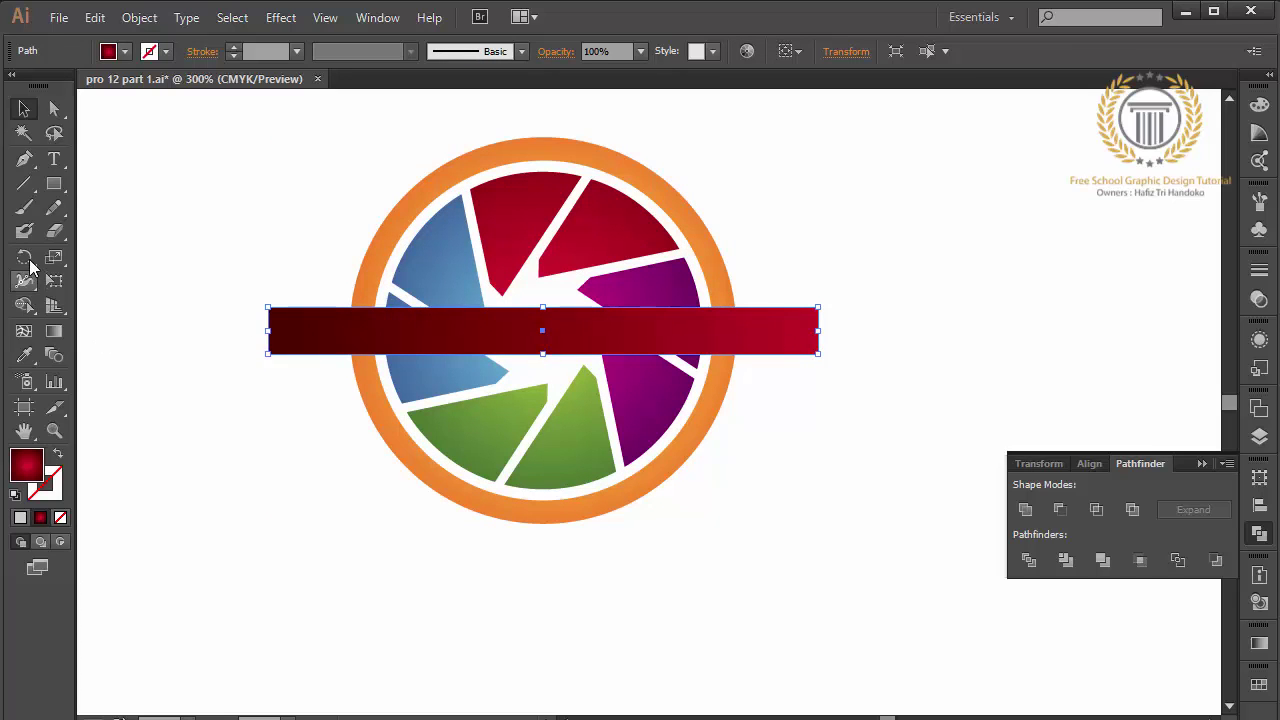
# Step: Make two rotated copies of the bar with Rotate Copy and Ctrl+D
pyautogui.click(24, 257)
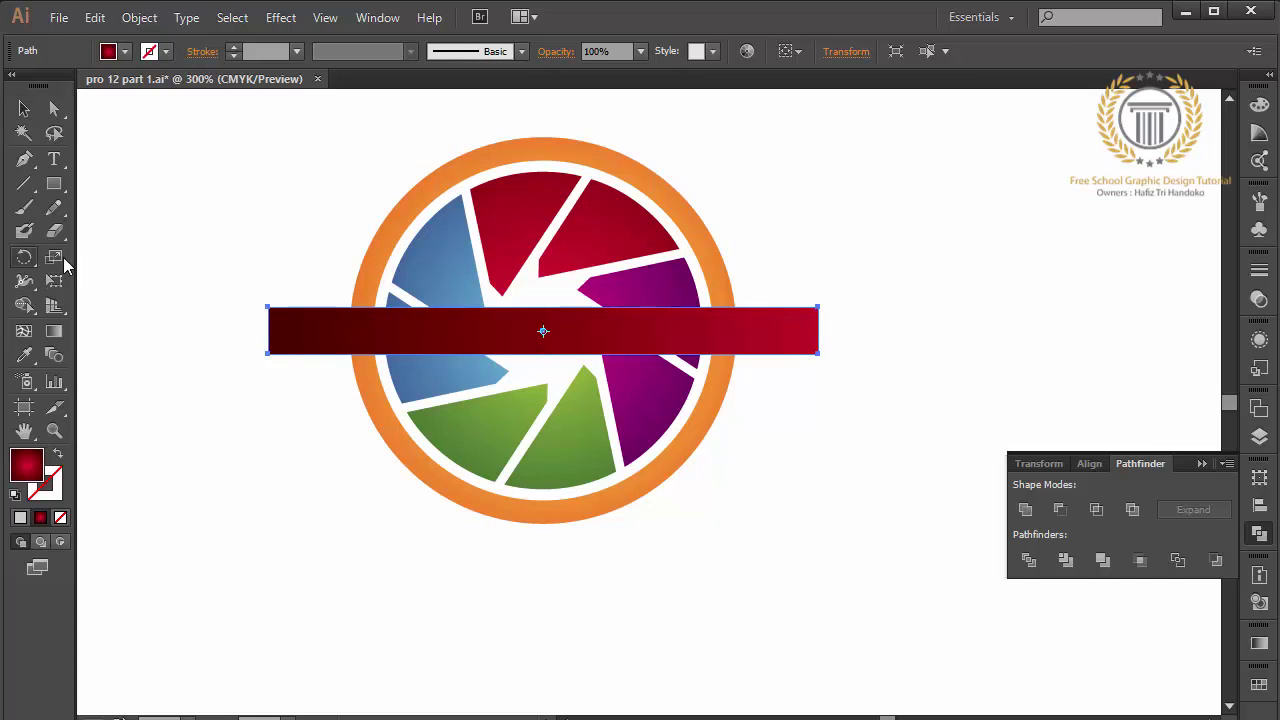
pyautogui.keyDown('alt'); pyautogui.click(541, 329); pyautogui.keyUp('alt')
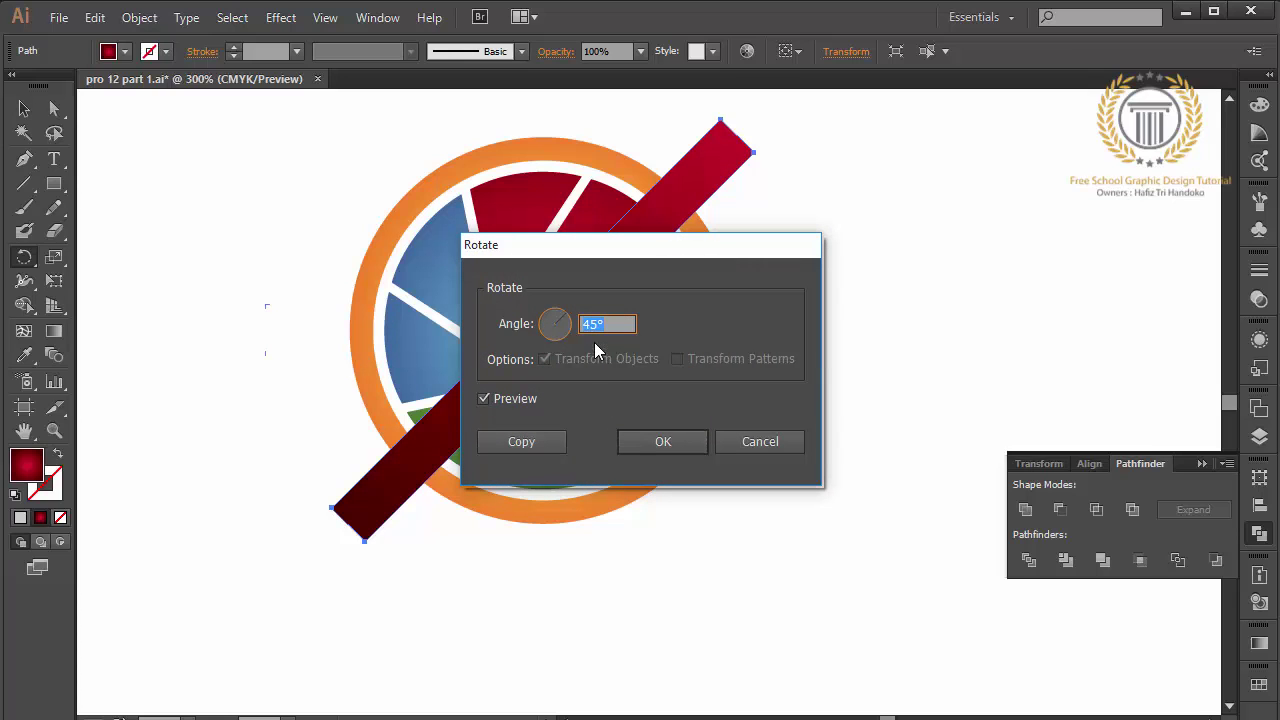
pyautogui.click(557, 435)
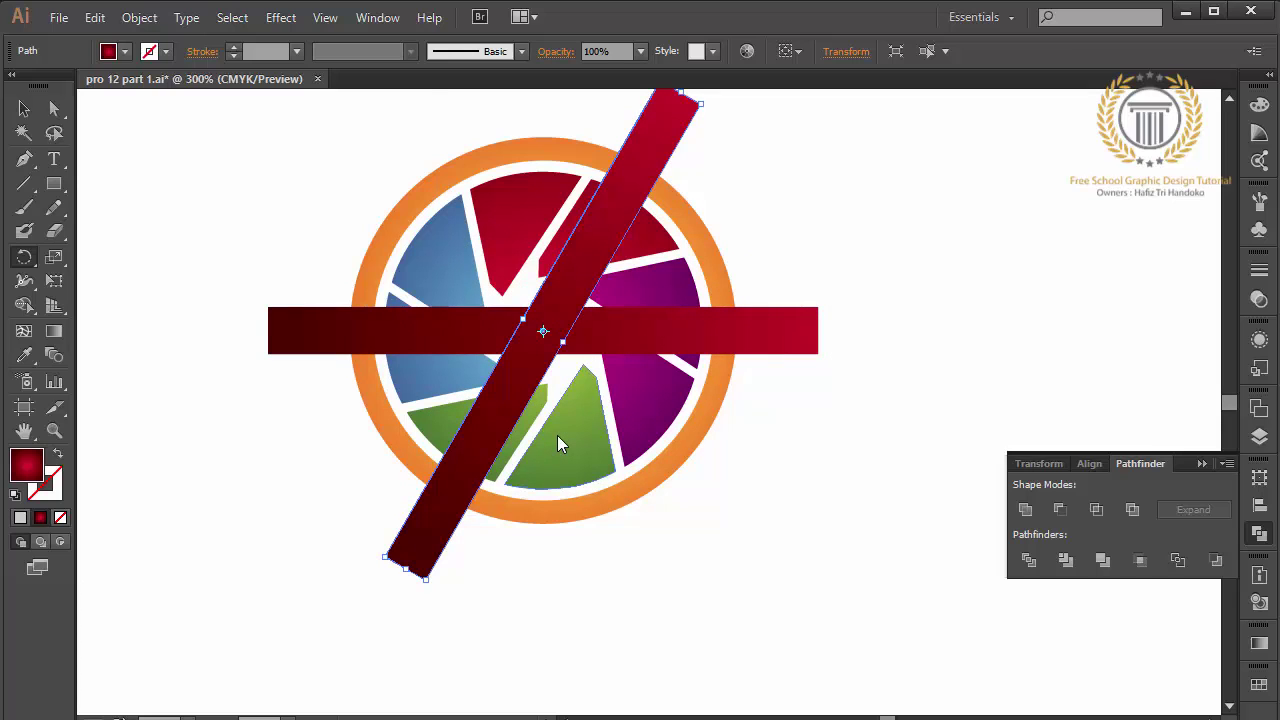
pyautogui.hotkey('ctrl', 'd')
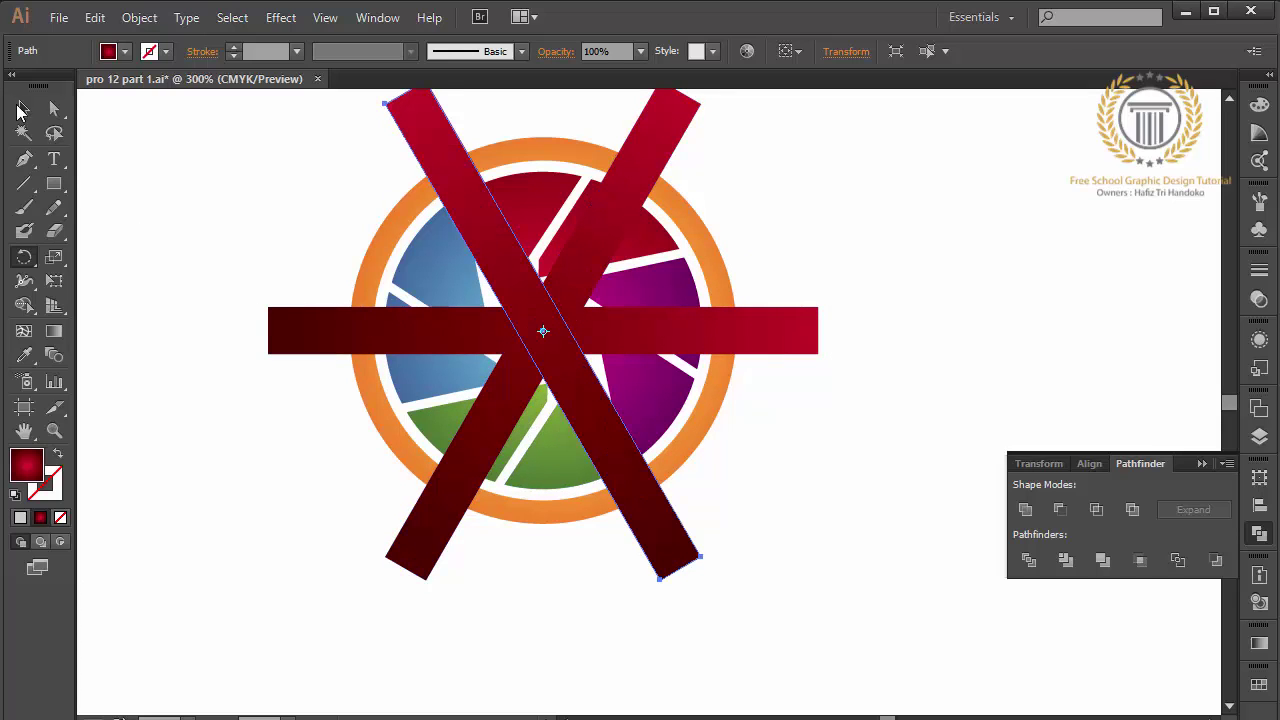
pyautogui.click(22, 110)
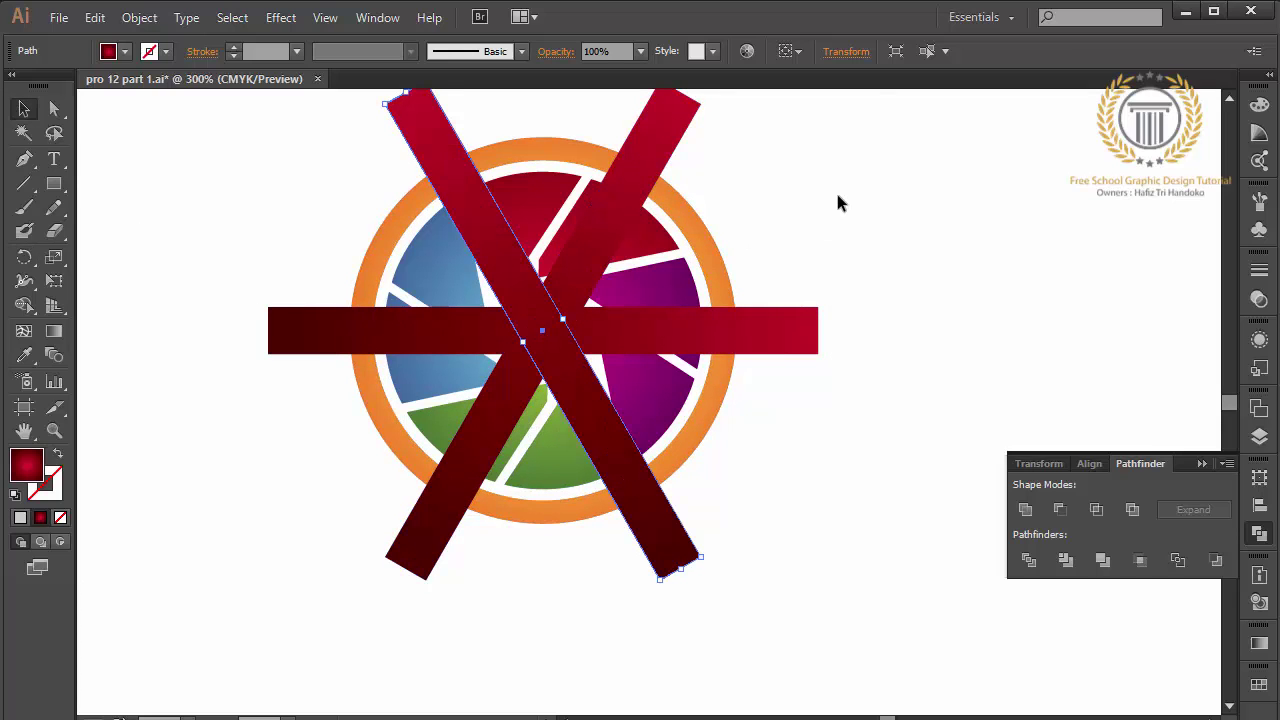
pyautogui.click(716, 254)
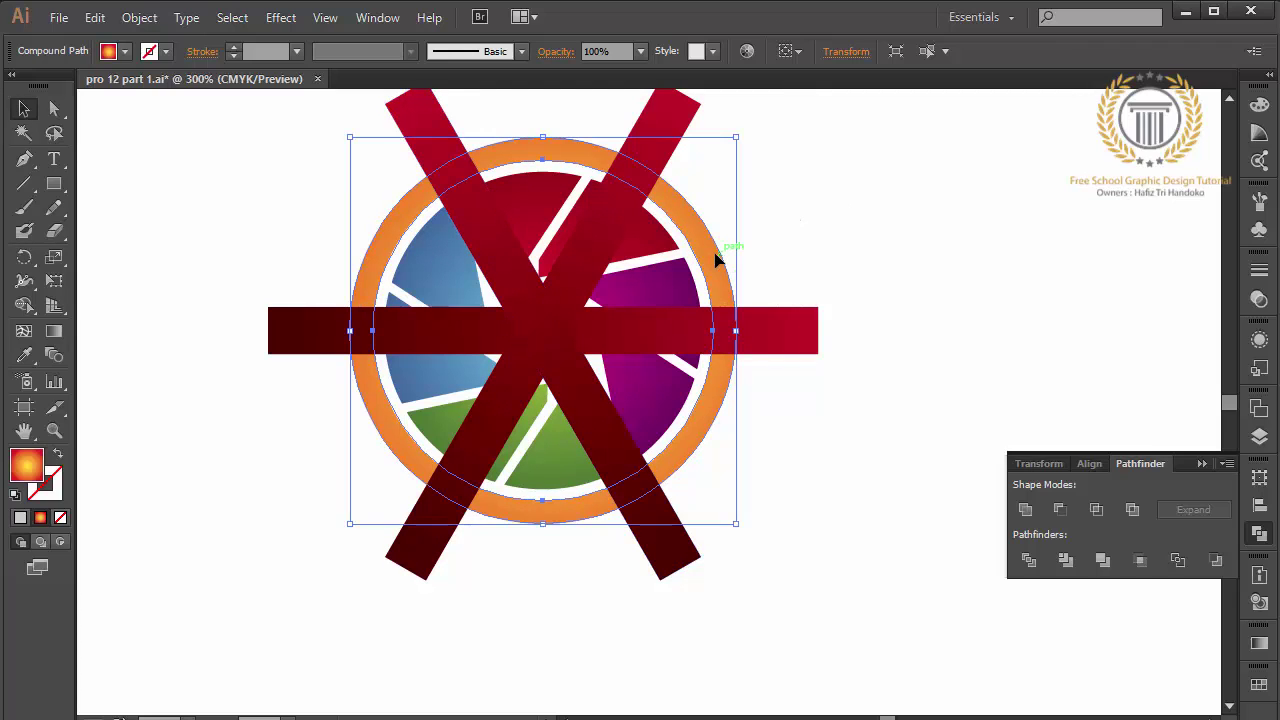
# Step: Cut the three bars out of the ring with Pathfinder Minus Front
pyautogui.keyDown('shift'); pyautogui.click(589, 239); pyautogui.keyUp('shift')
pyautogui.keyDown('shift'); pyautogui.click(502, 254); pyautogui.keyUp('shift')
pyautogui.keyDown('shift'); pyautogui.click(460, 332); pyautogui.keyUp('shift')
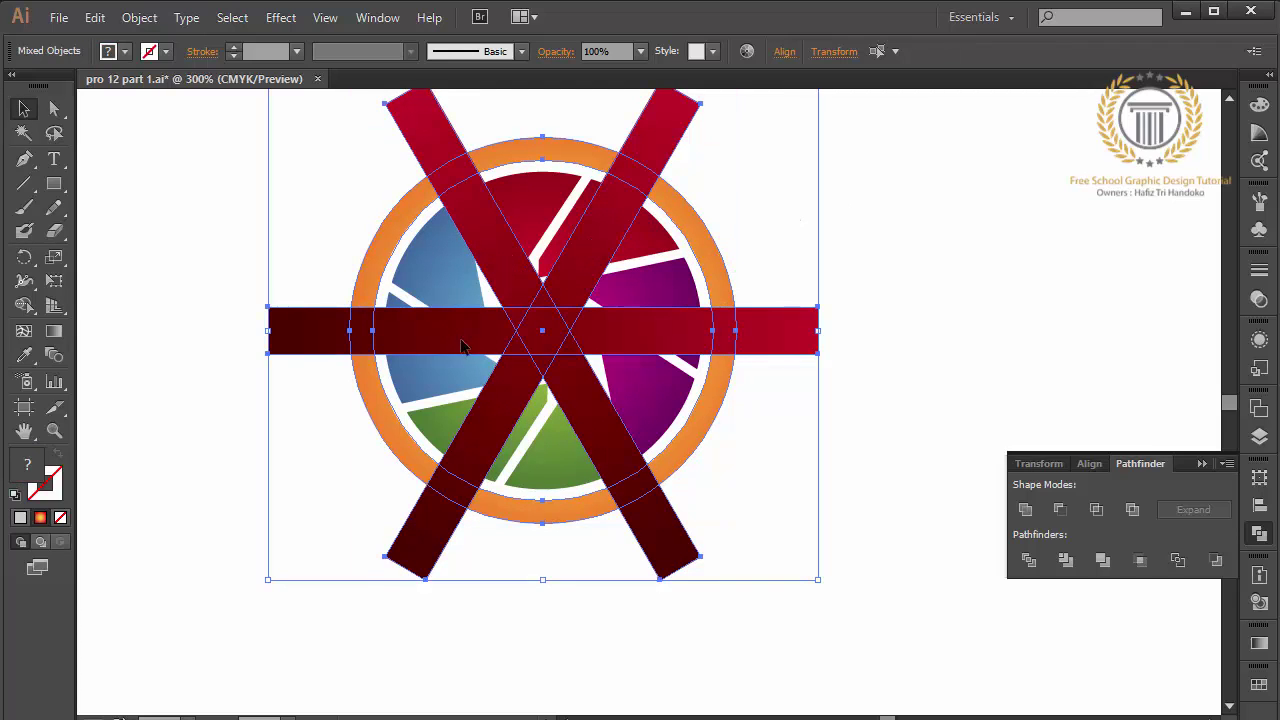
pyautogui.click(1068, 510)
pyautogui.rightClick(797, 410)
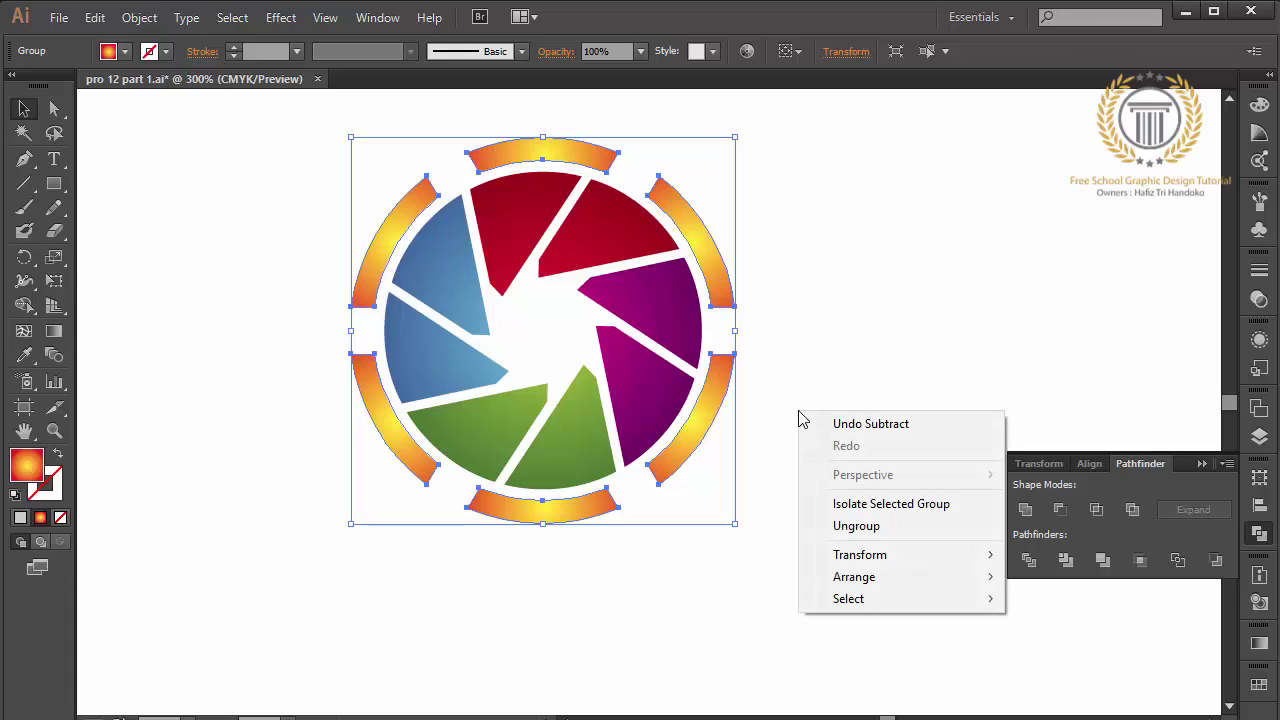
pyautogui.click(714, 412)
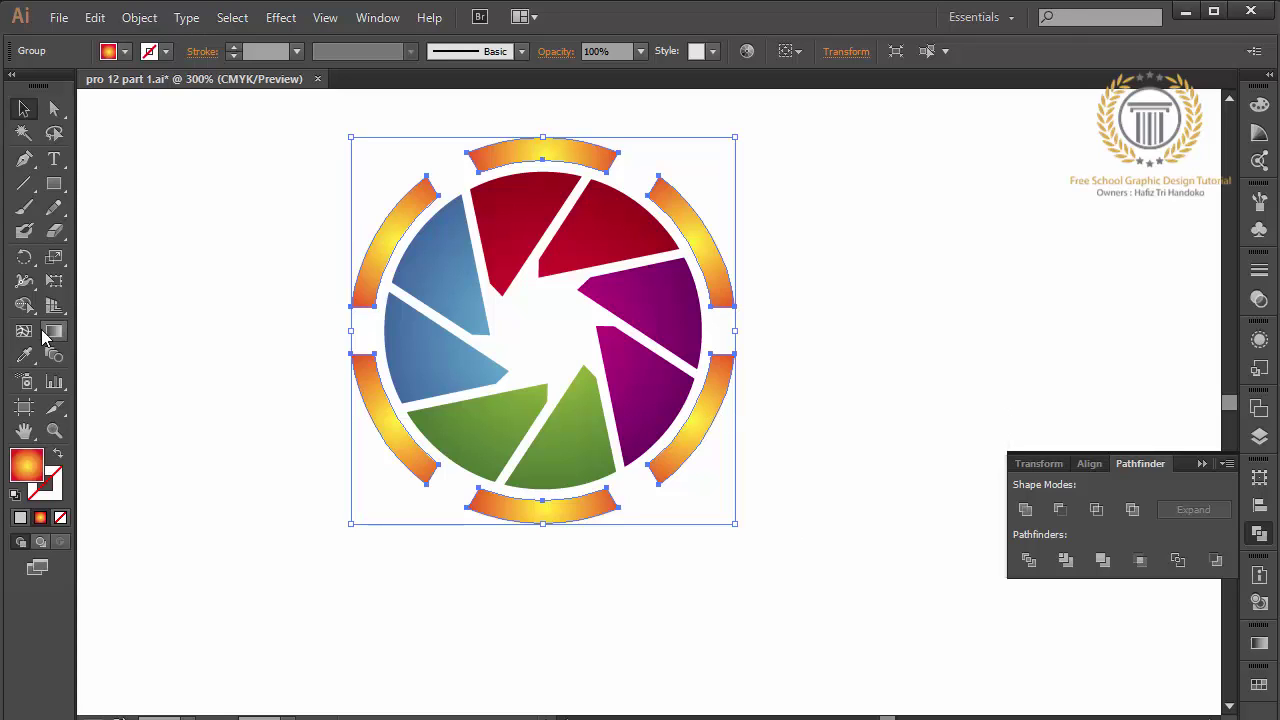
# Step: Redraw the gradient across the ring segments so they turn orange
pyautogui.click(54, 331)
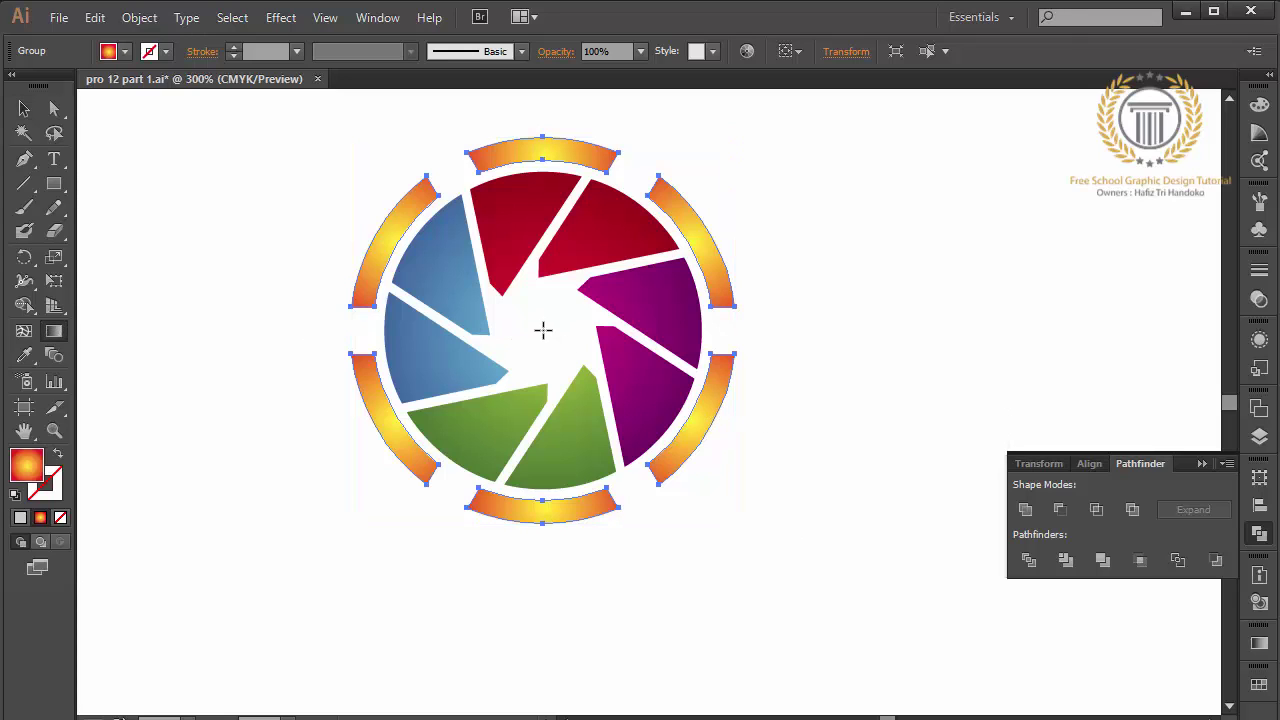
pyautogui.moveTo(543, 330); pyautogui.dragTo(776, 336)
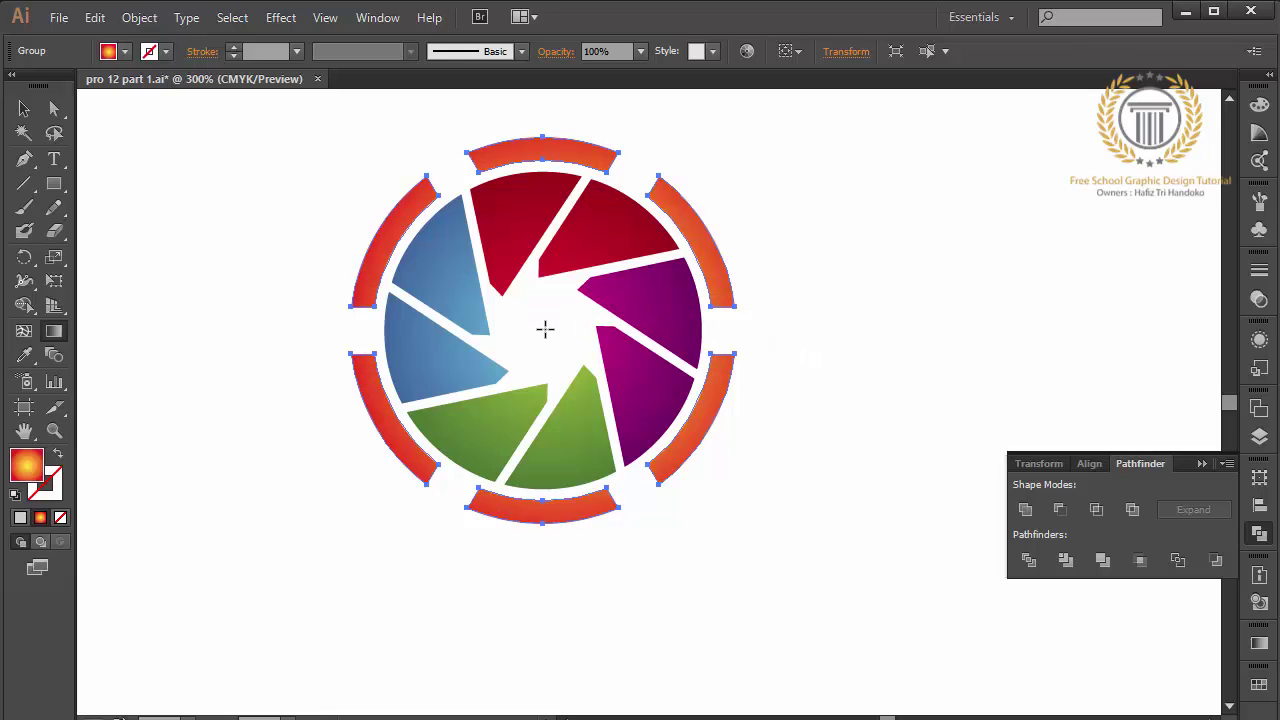
pyautogui.moveTo(545, 329); pyautogui.dragTo(878, 334)
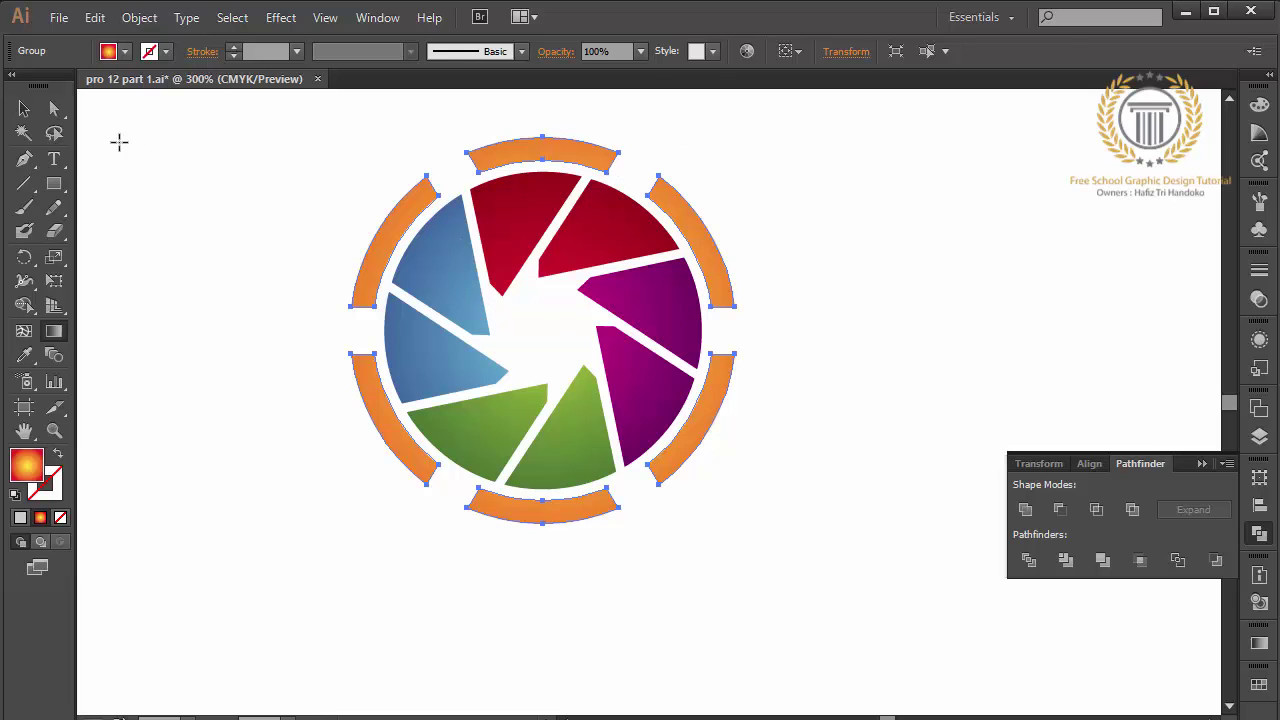
pyautogui.press('v')
pyautogui.click(243, 224)
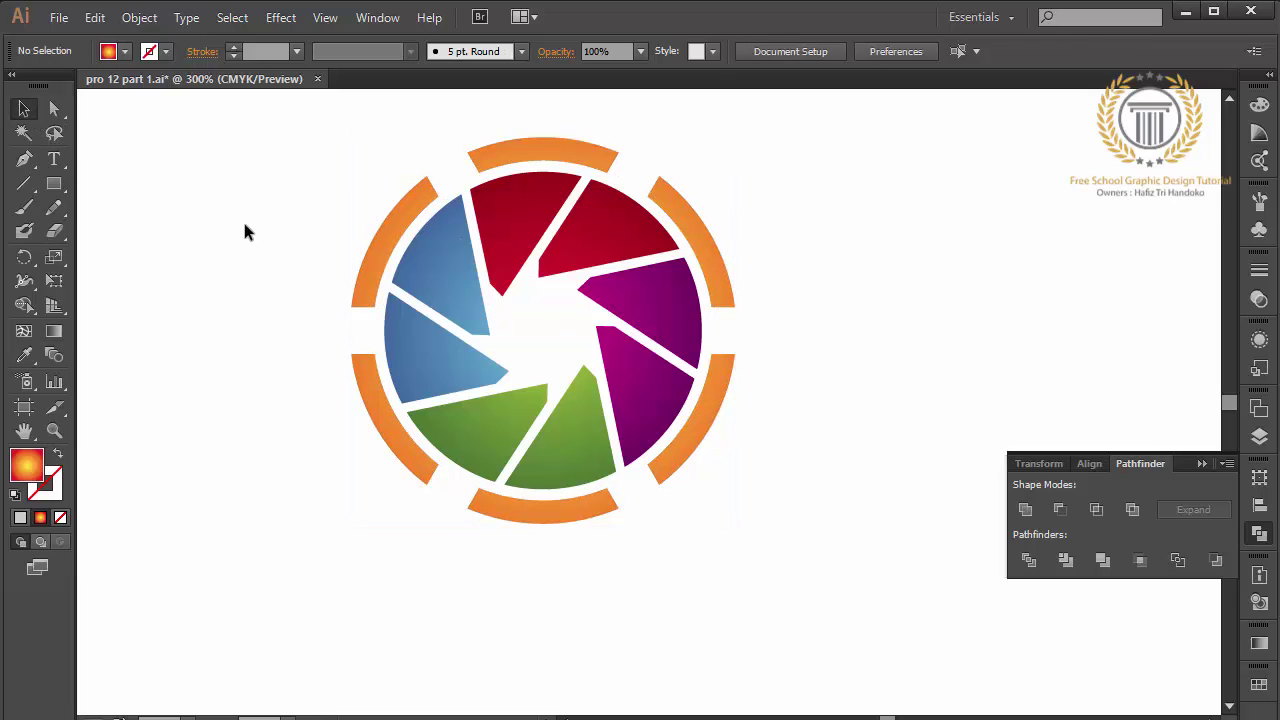
pyautogui.click(710, 243)
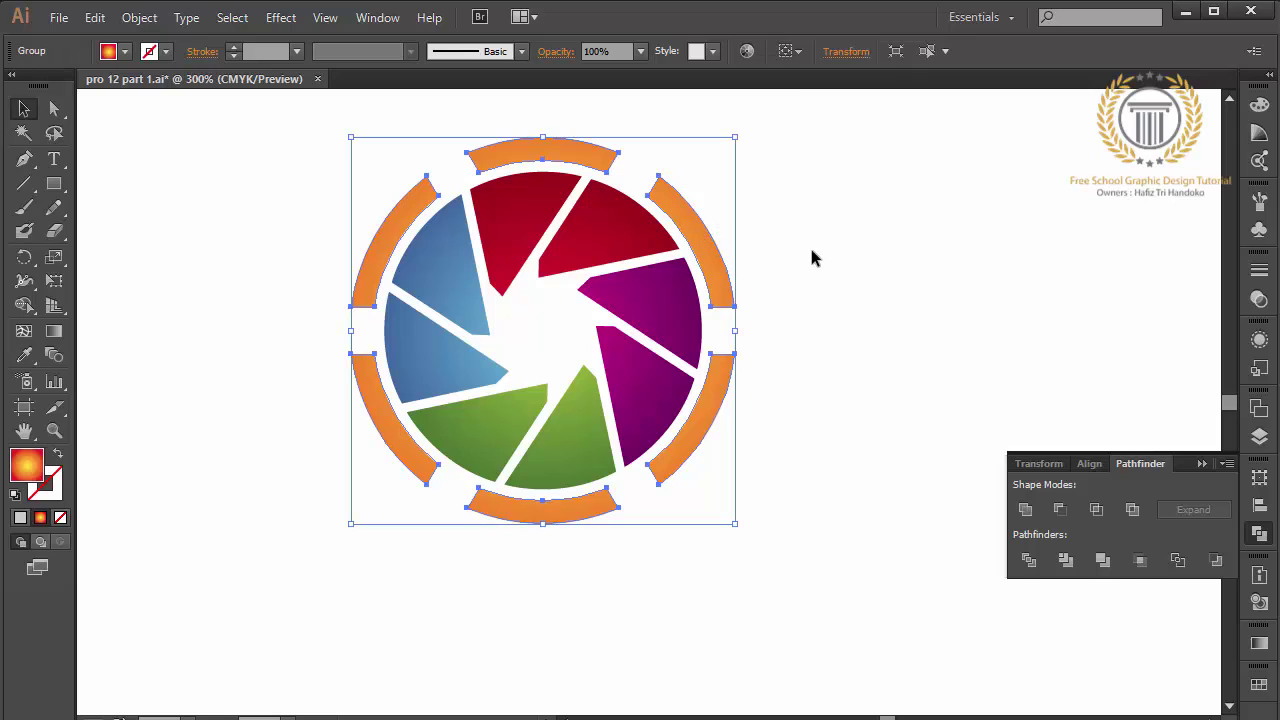
# Step: Enlarge the ring segments around the blades, and undo a mistaken vertical alignment
pyautogui.click(811, 258)
pyautogui.click(721, 249)
pyautogui.moveTo(736, 331); pyautogui.dragTo(775, 331)
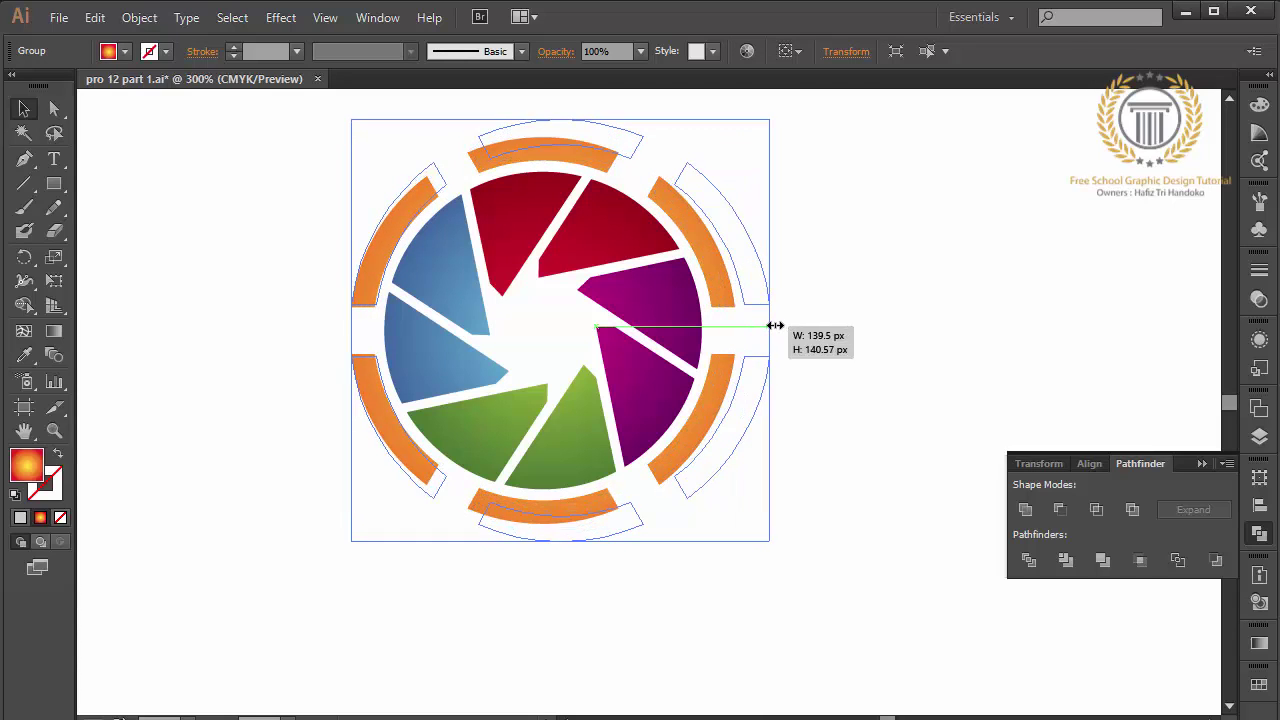
pyautogui.keyDown('shift'); pyautogui.click(484, 396); pyautogui.keyUp('shift')
pyautogui.keyDown('shift'); pyautogui.click(677, 357); pyautogui.keyUp('shift')
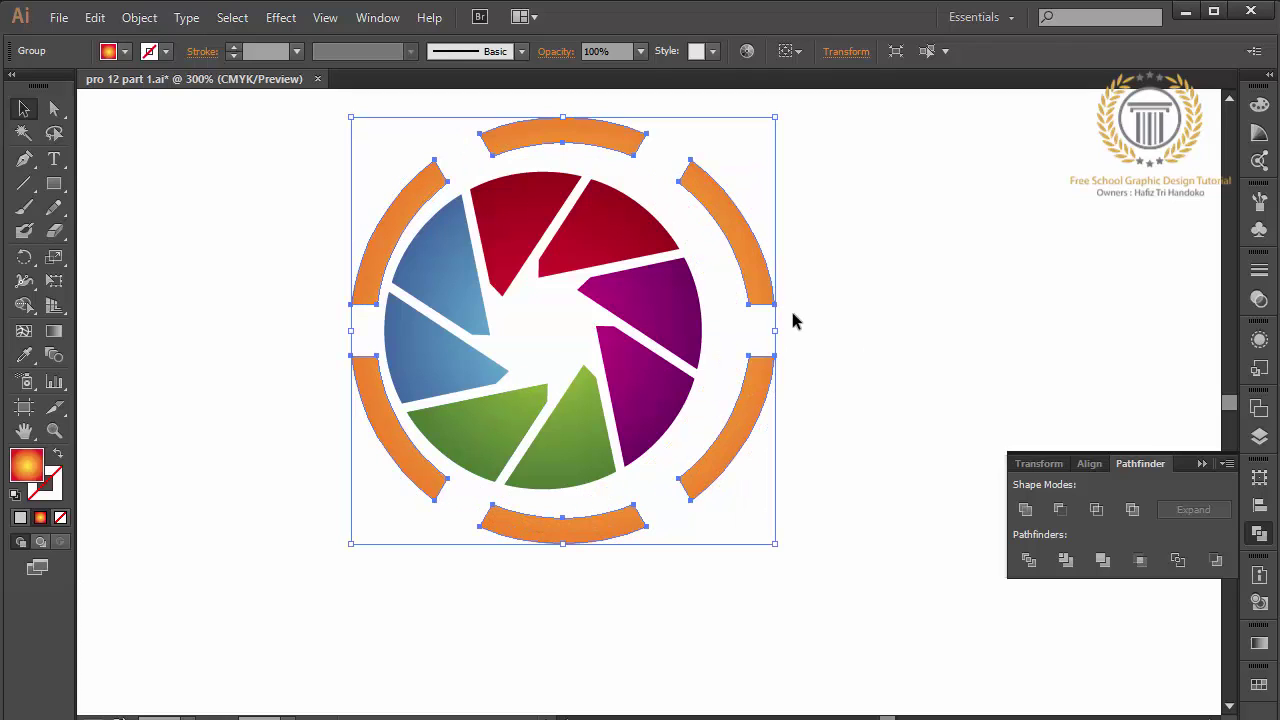
pyautogui.keyDown('shift'); pyautogui.click(660, 395); pyautogui.keyUp('shift')
pyautogui.keyDown('shift'); pyautogui.click(557, 453); pyautogui.keyUp('shift')
pyautogui.click(784, 51)
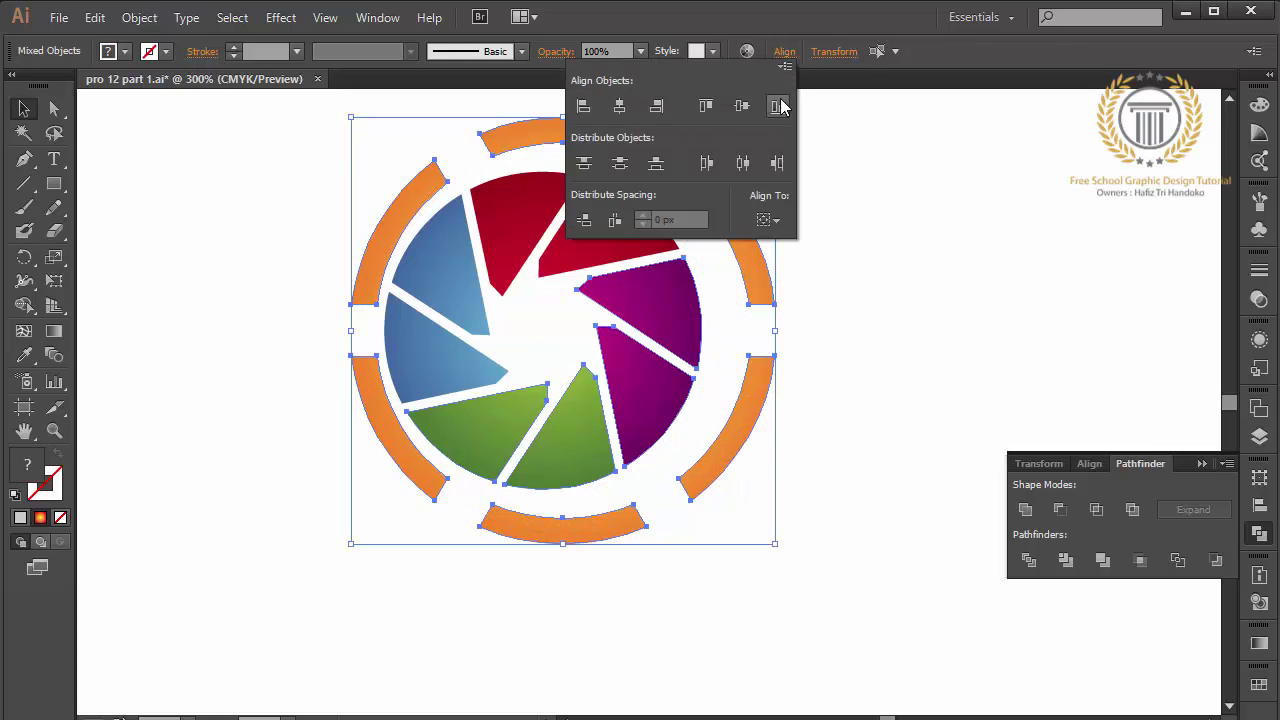
pyautogui.click(741, 106)
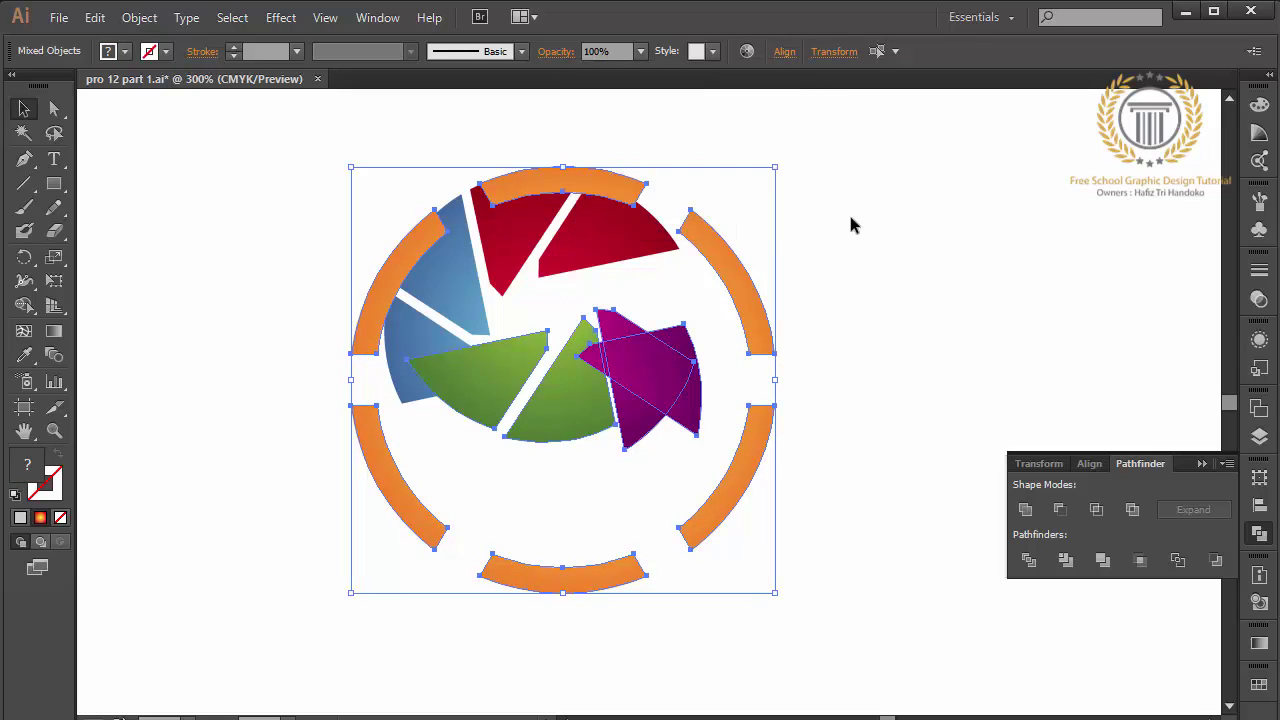
pyautogui.click(95, 17)
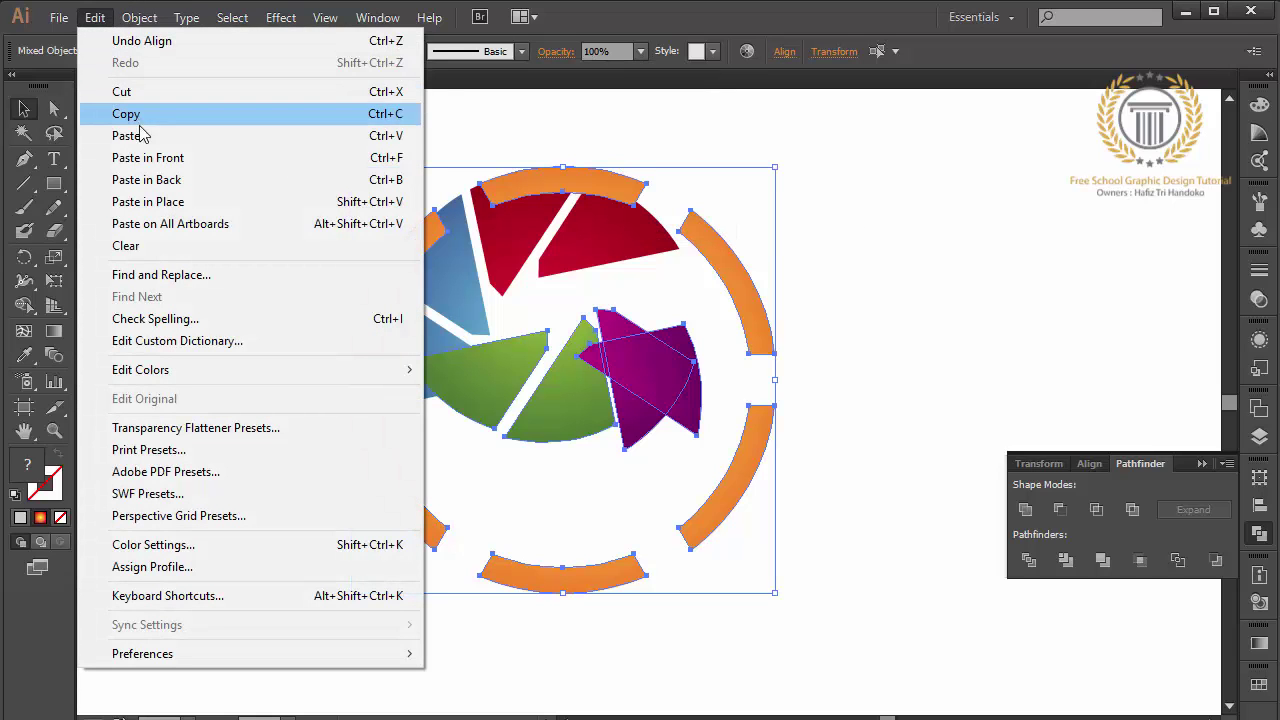
pyautogui.click(127, 42)
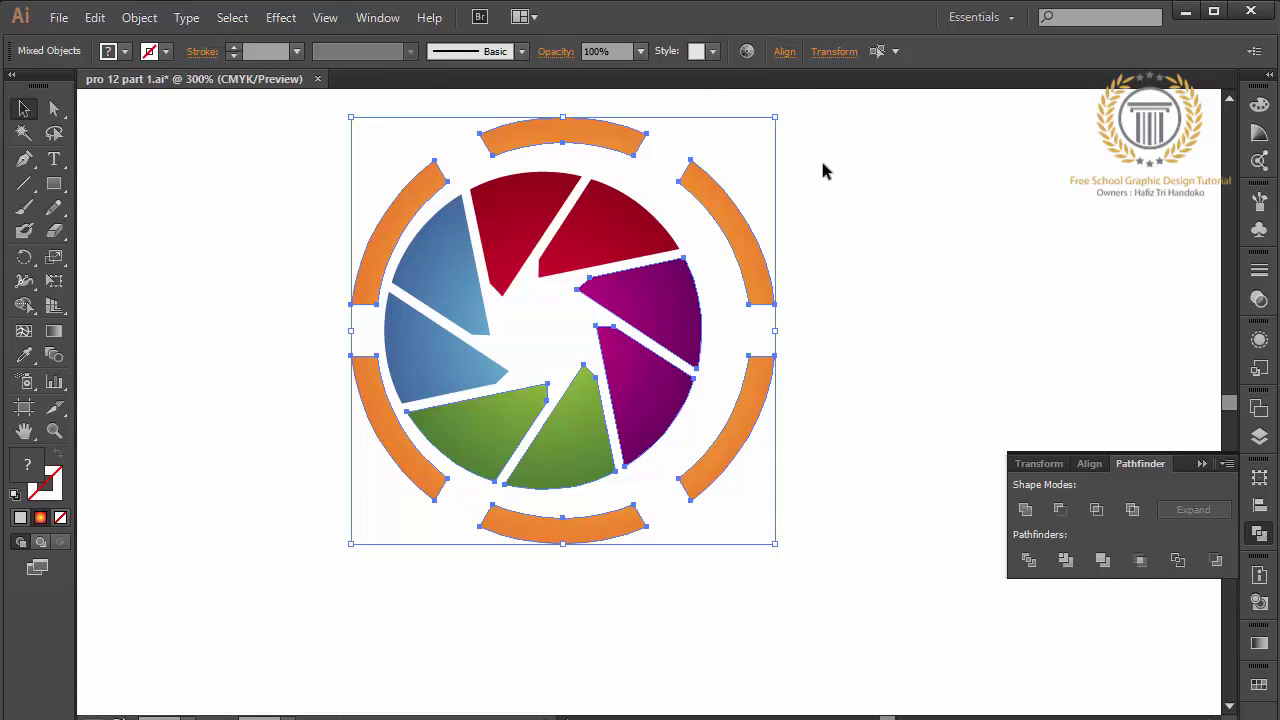
# Step: Group the aperture blades and centre them horizontally within the orange ring
pyautogui.moveTo(823, 163); pyautogui.dragTo(284, 535)
pyautogui.rightClick(422, 477)
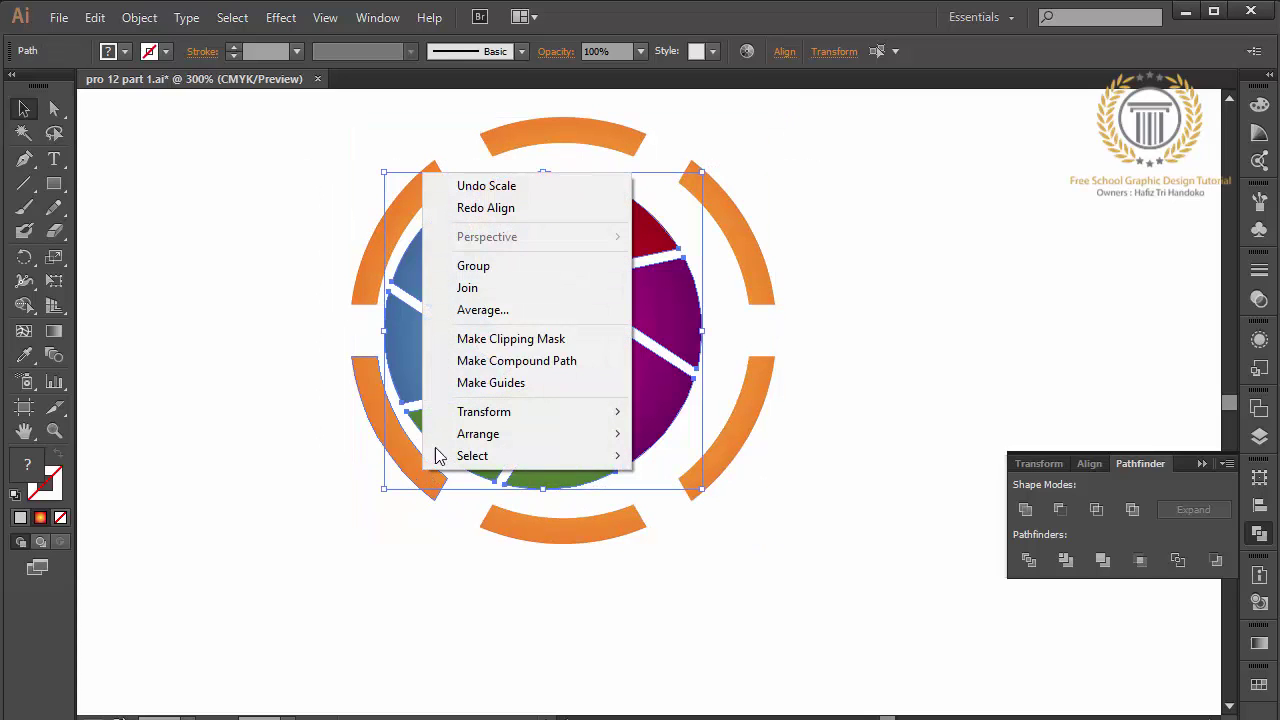
pyautogui.click(490, 265)
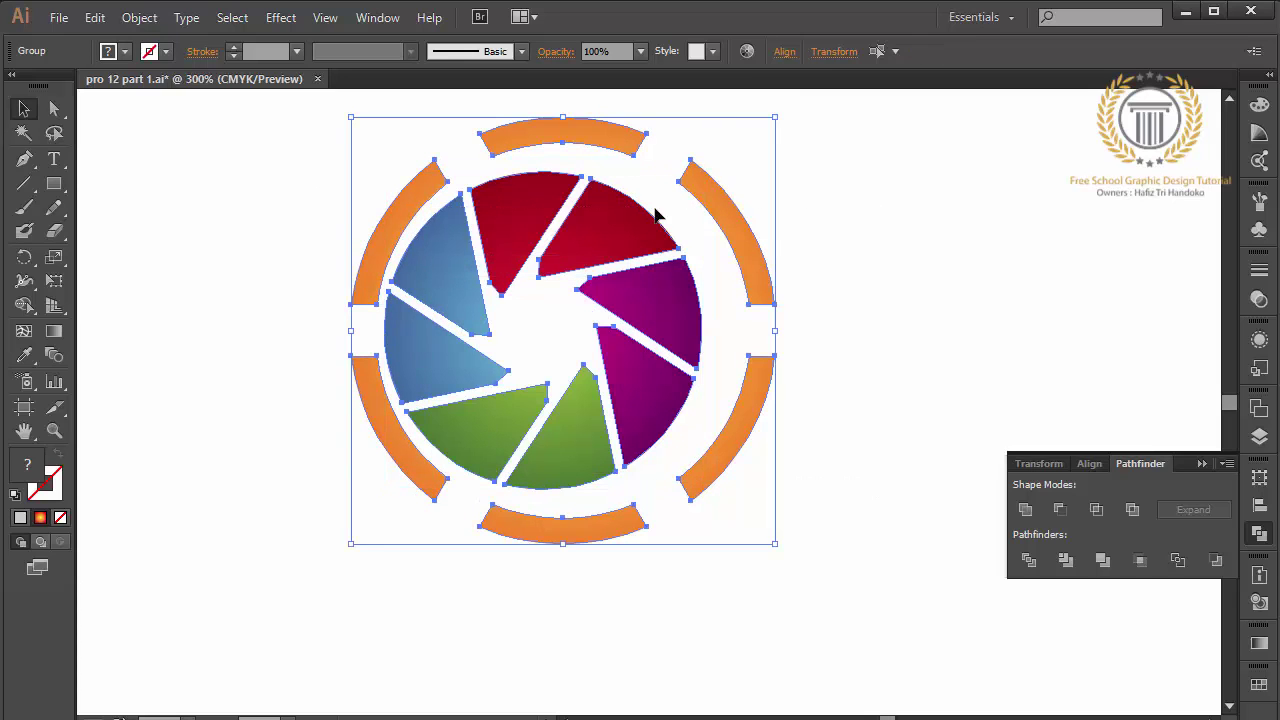
pyautogui.moveTo(870, 200); pyautogui.dragTo(654, 214)
pyautogui.click(780, 51)
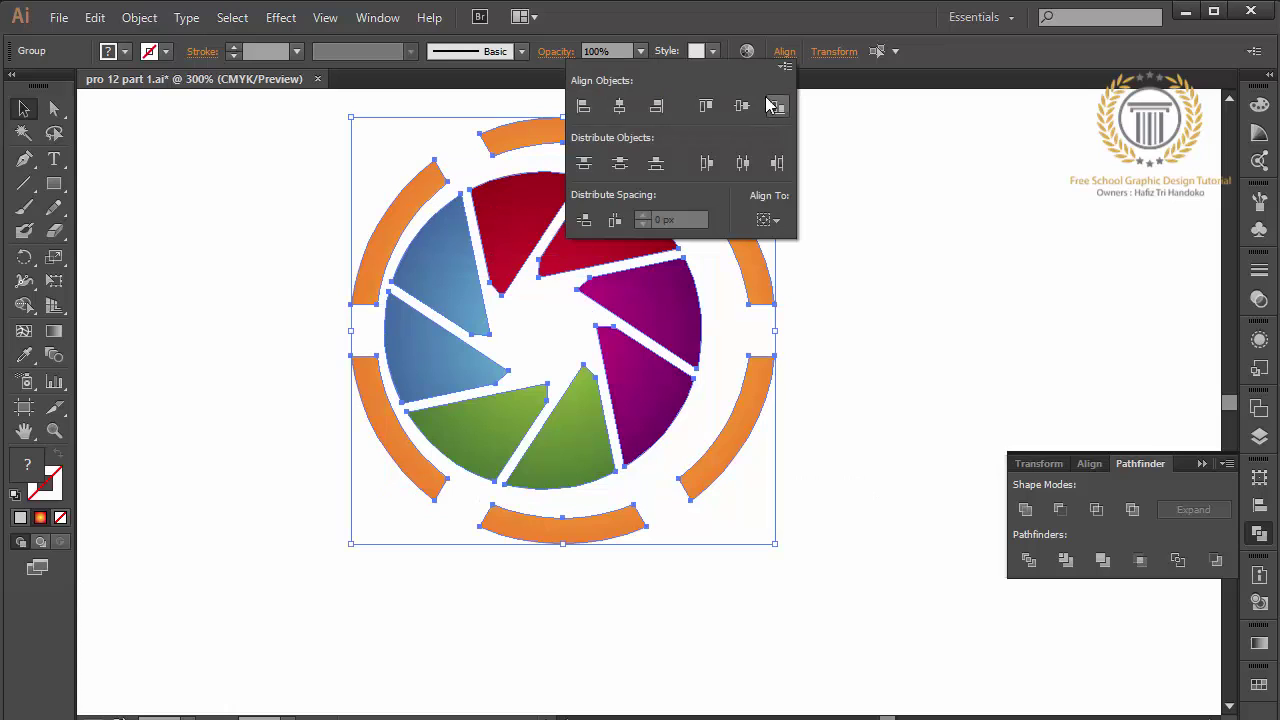
pyautogui.click(619, 105)
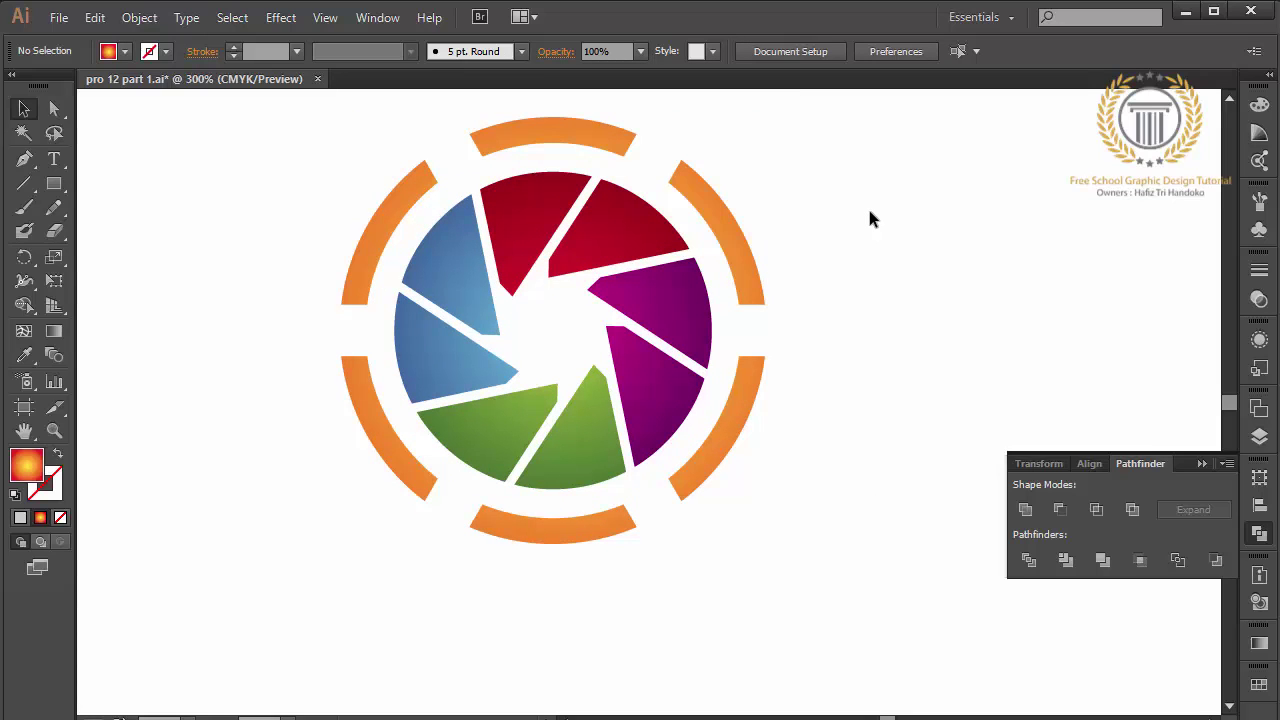
# Step: Type 'PhotoCenter' below the logo, enlarge it and move it under the logo
pyautogui.moveTo(870, 212); pyautogui.dragTo(810, 240)
pyautogui.click(55, 160)
pyautogui.click(291, 616)
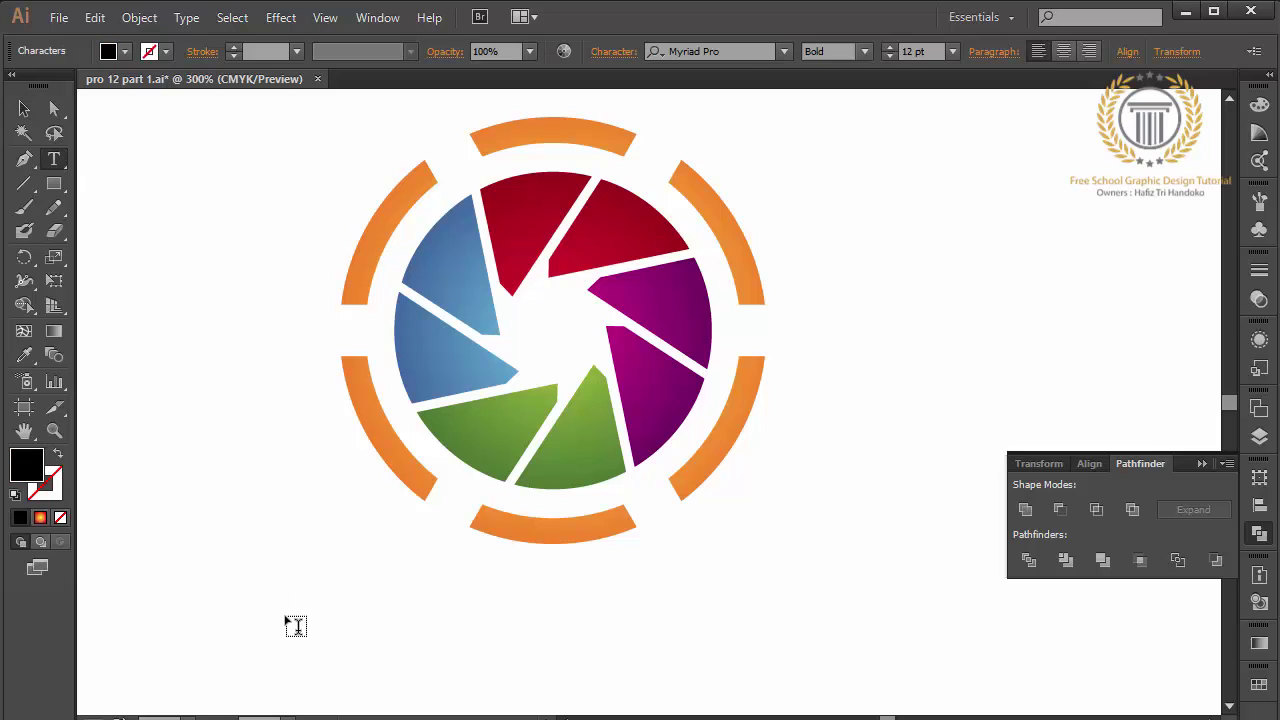
pyautogui.write('Photo')
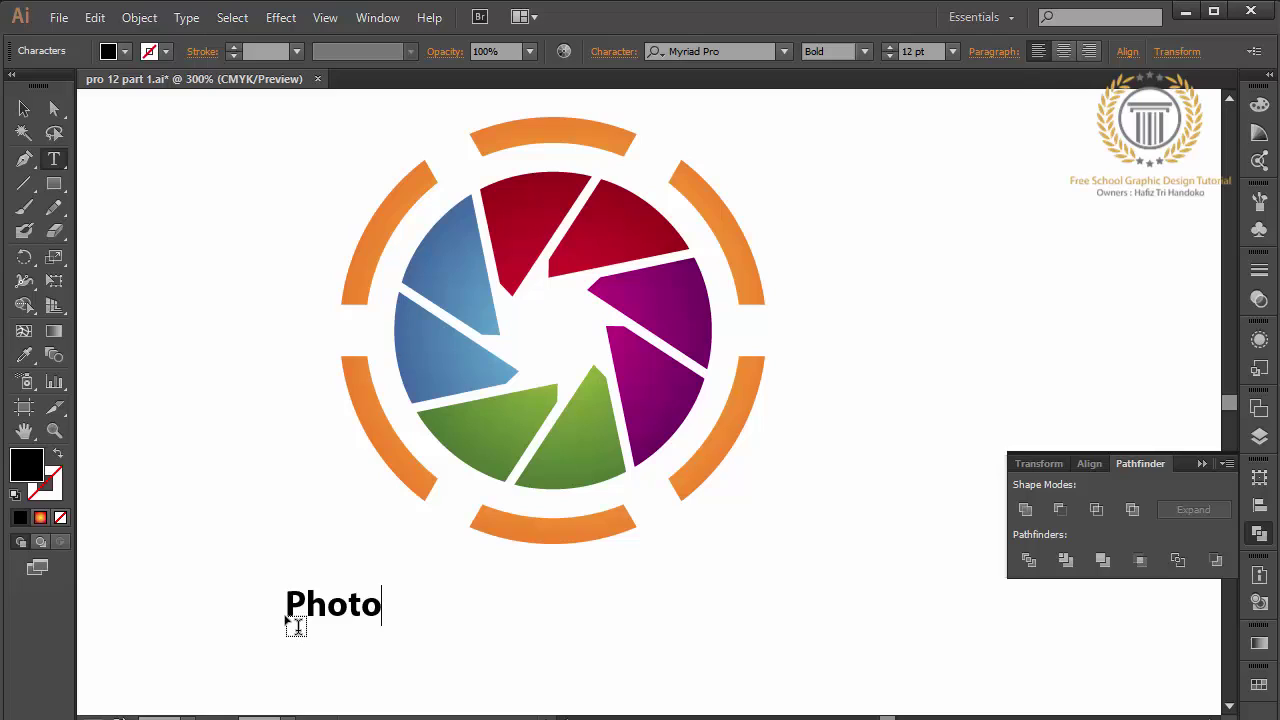
pyautogui.write('Cen')
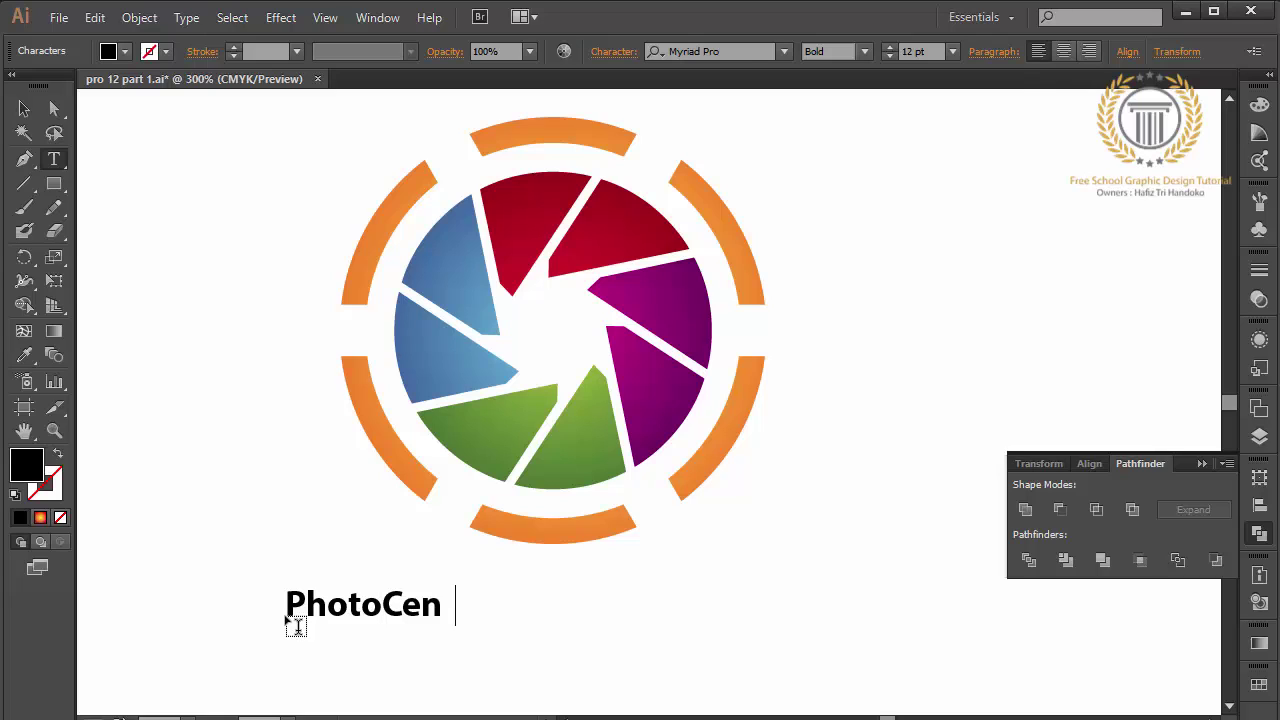
pyautogui.write('ter')
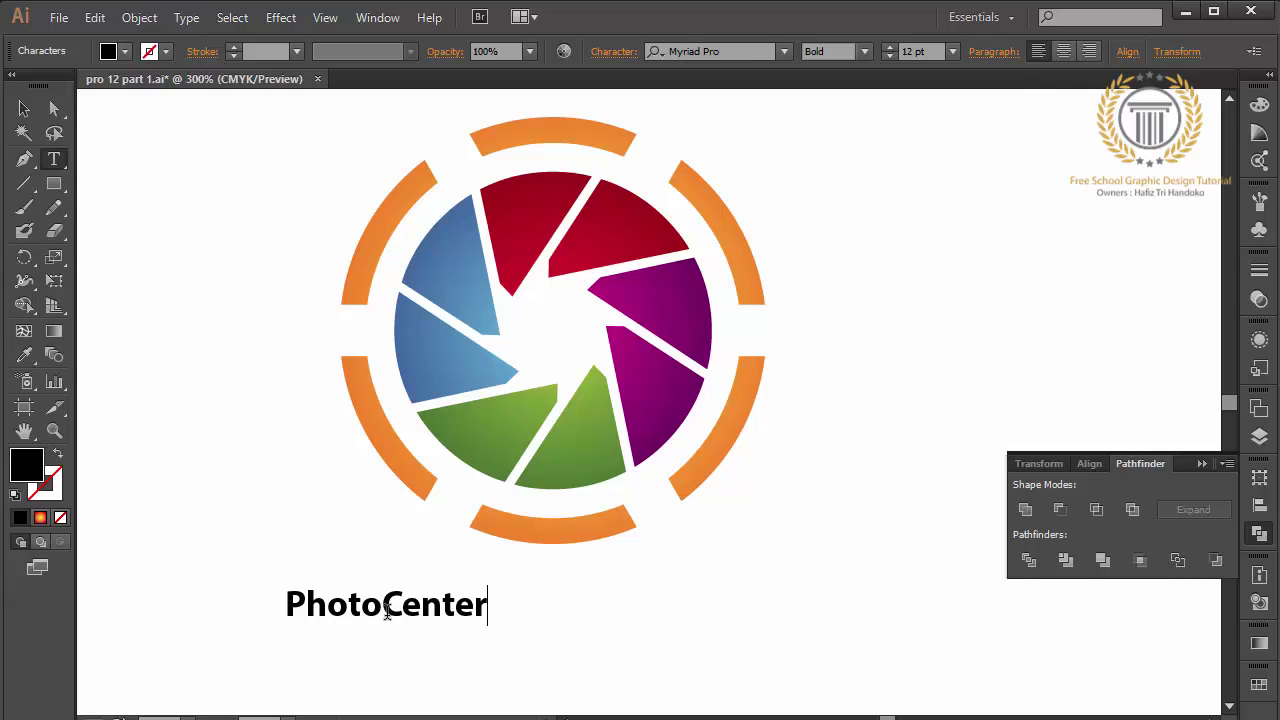
pyautogui.click(24, 108)
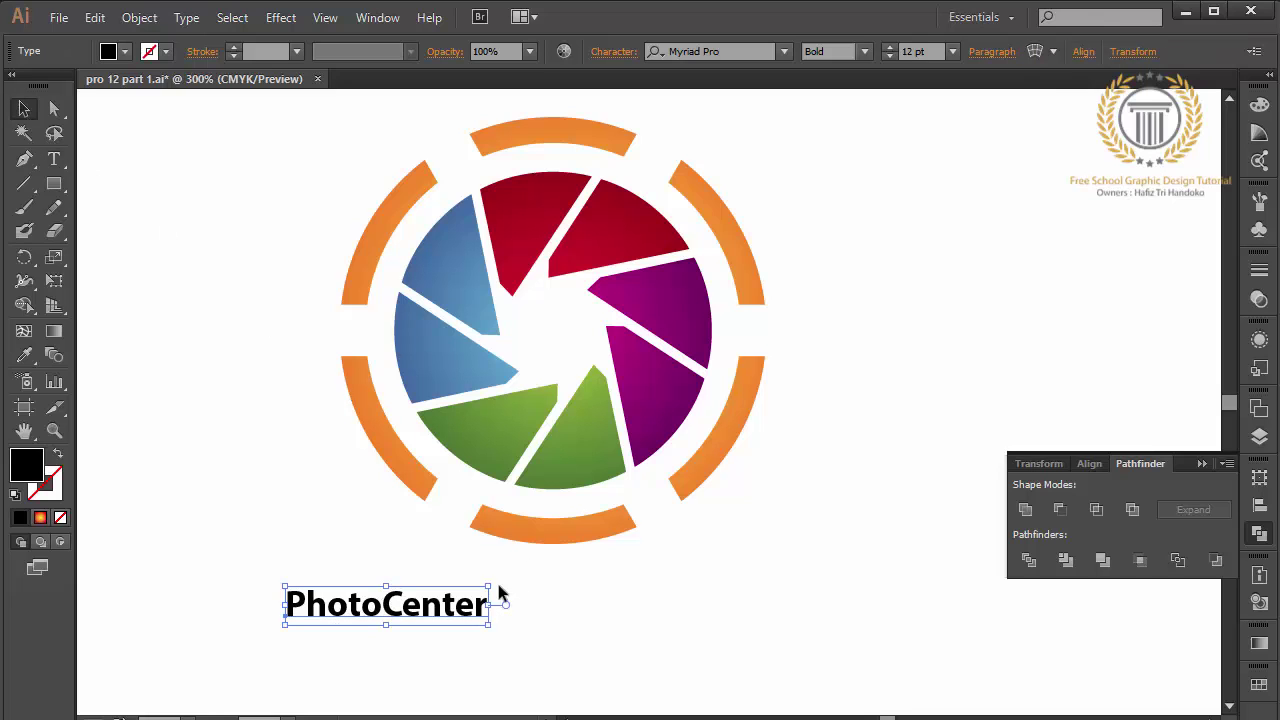
pyautogui.moveTo(490, 605); pyautogui.dragTo(694, 626)
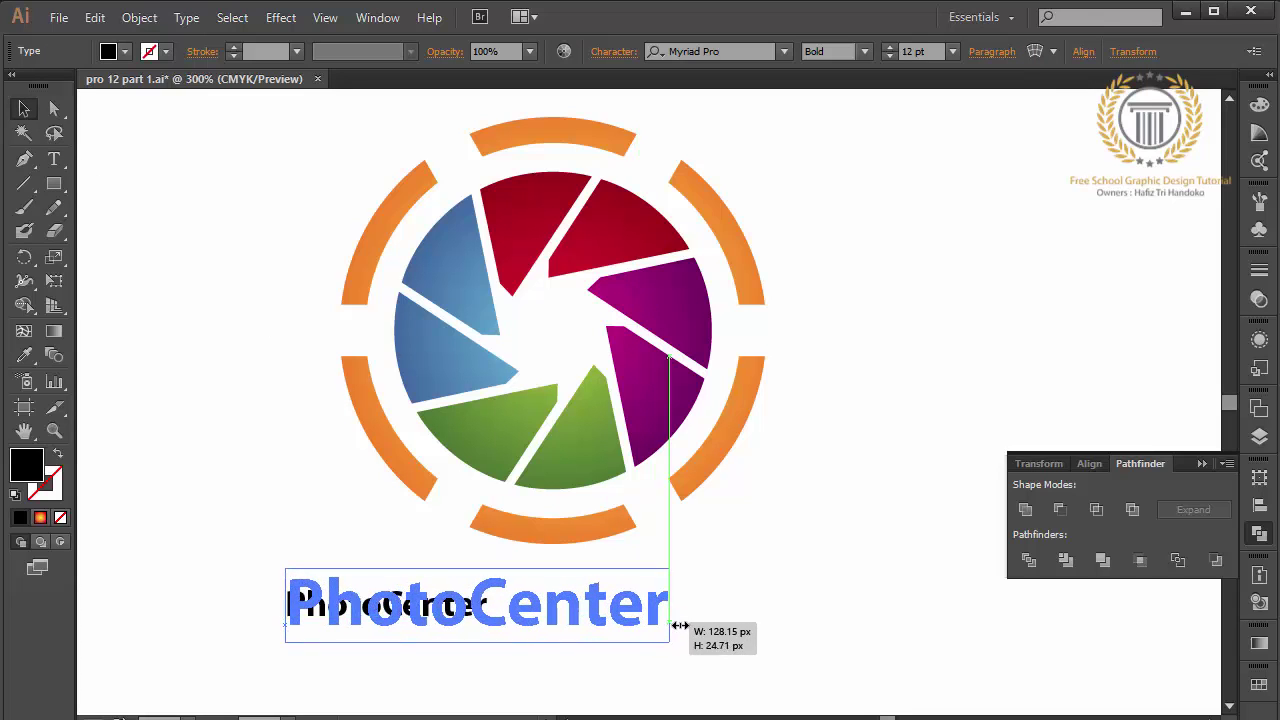
pyautogui.moveTo(520, 620); pyautogui.dragTo(599, 607)
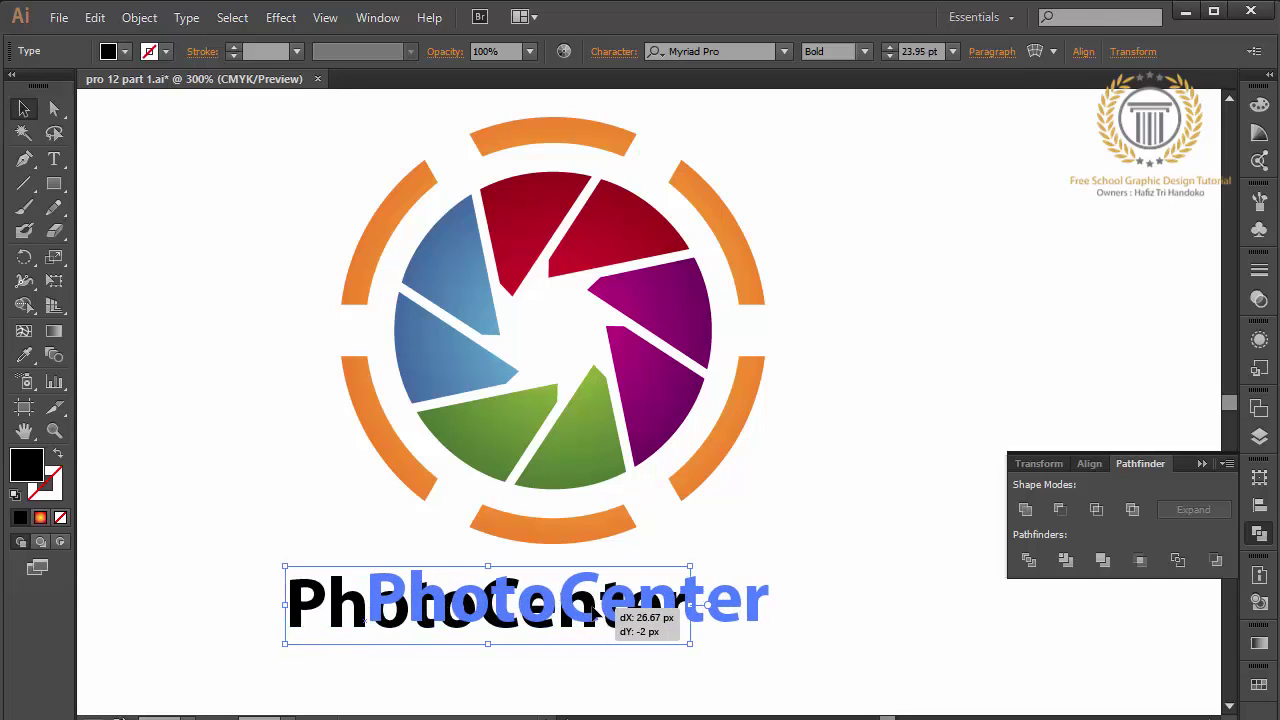
# Step: Centre the PhotoCenter text horizontally with the logo, then select the word 'Photo'
pyautogui.click(587, 496)
pyautogui.click(651, 457)
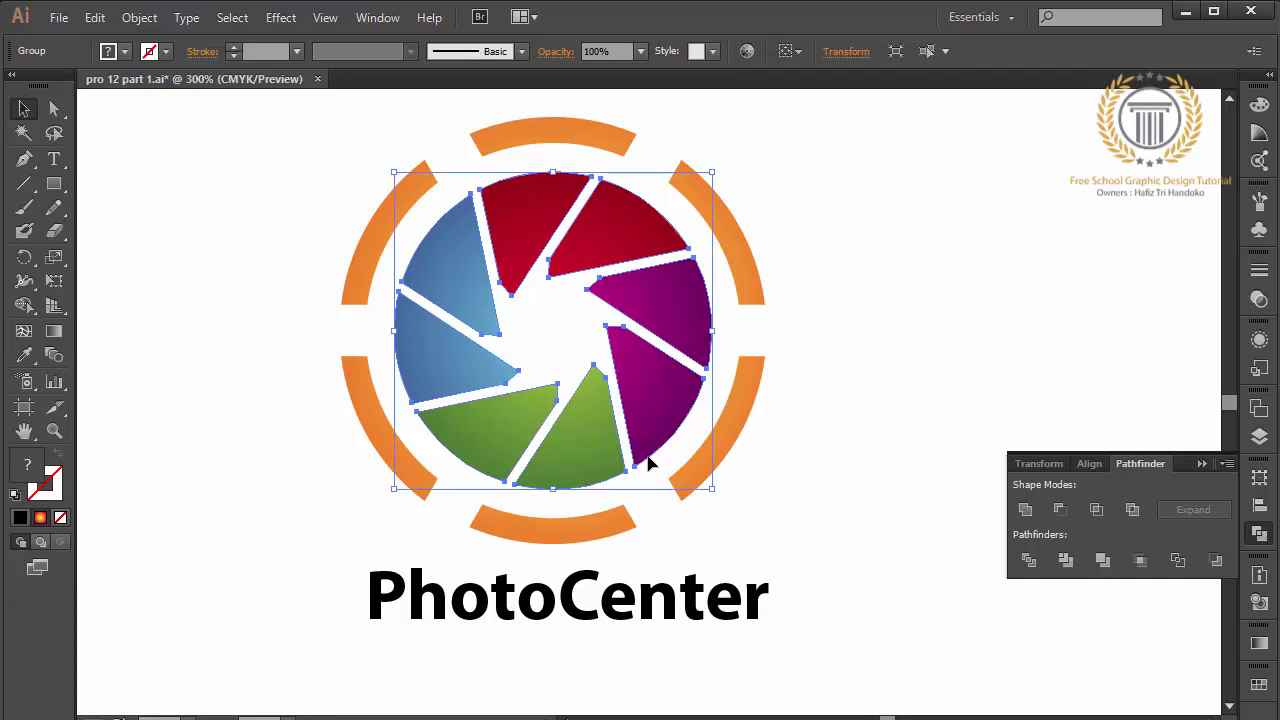
pyautogui.click(600, 370)
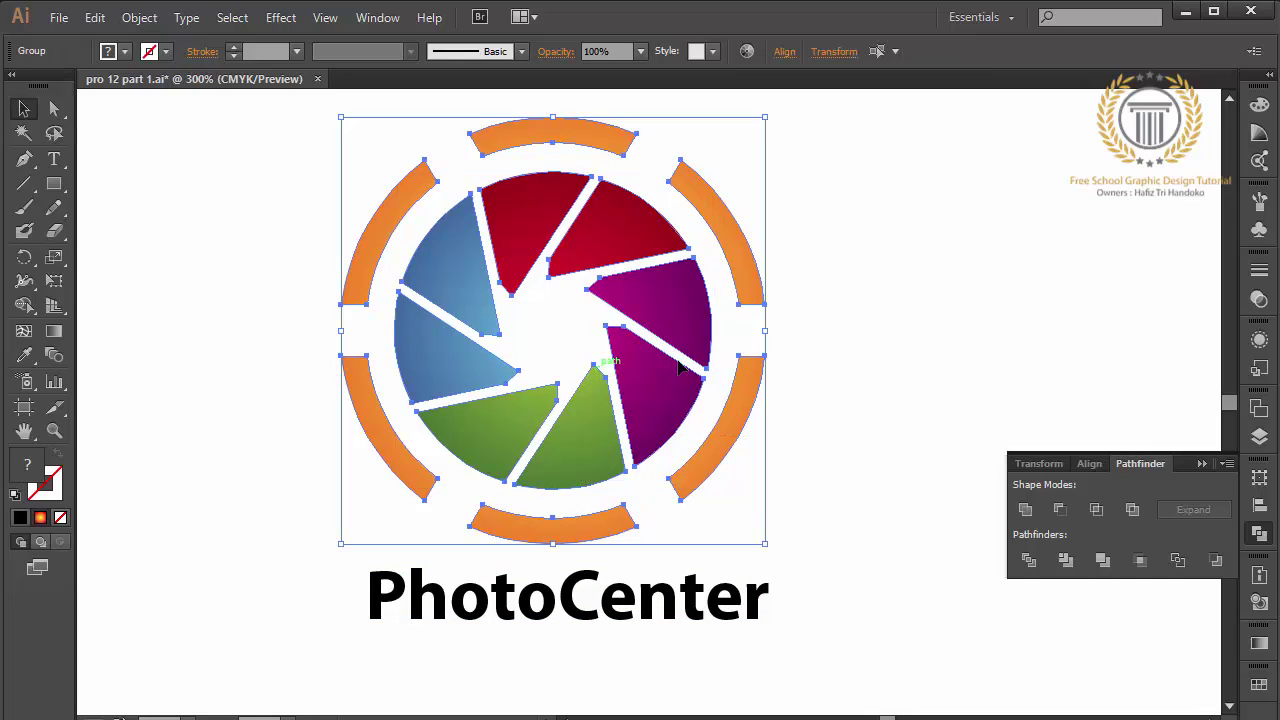
pyautogui.moveTo(850, 362); pyautogui.dragTo(640, 588)
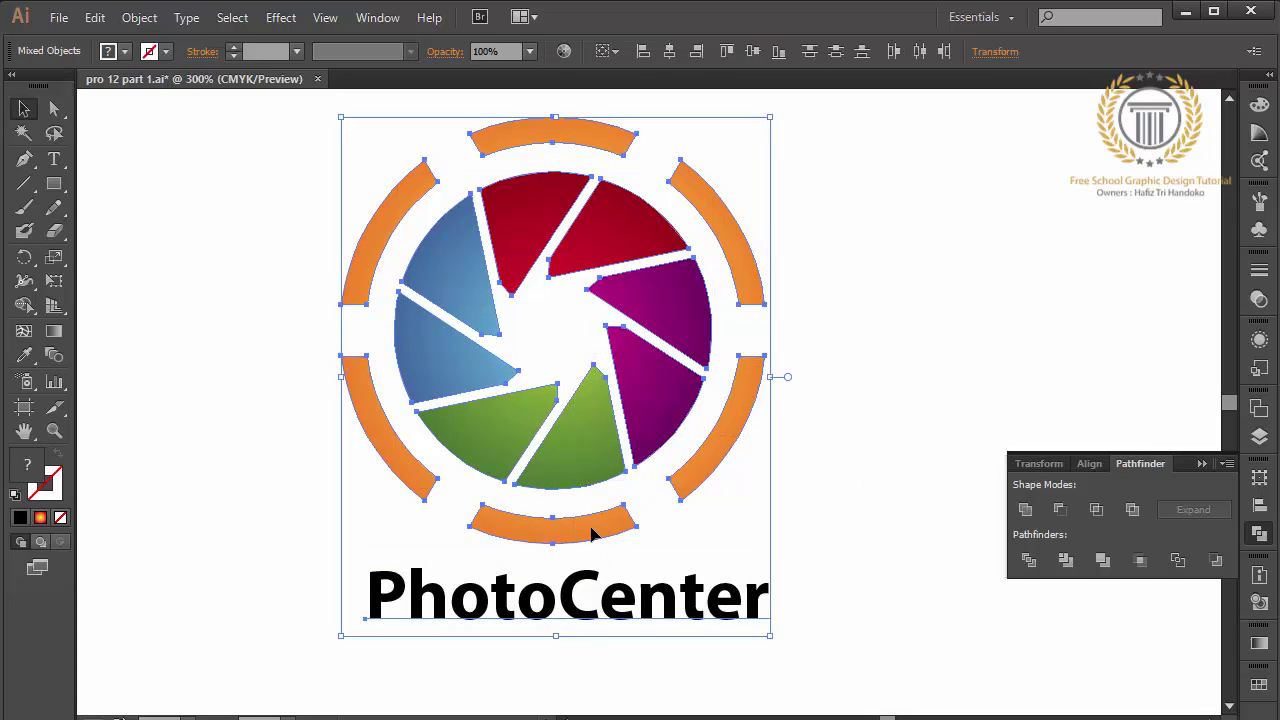
pyautogui.click(670, 52)
pyautogui.click(883, 230)
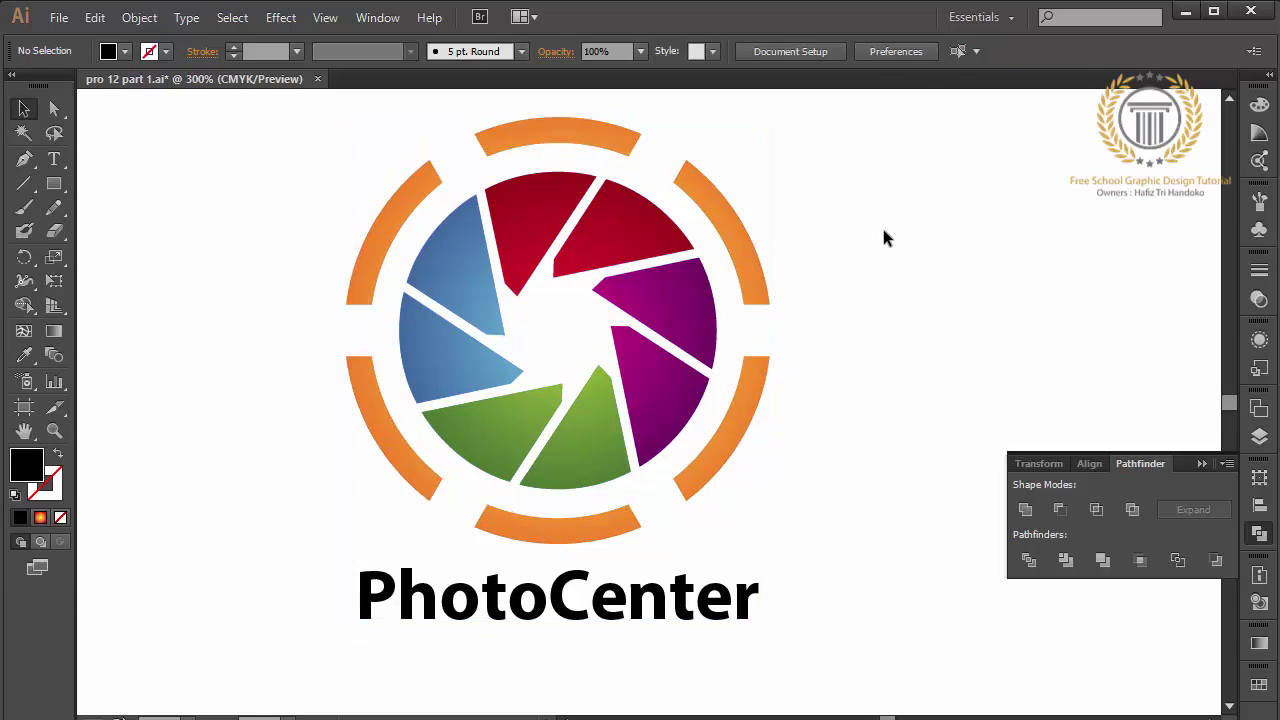
pyautogui.doubleClick(553, 596)
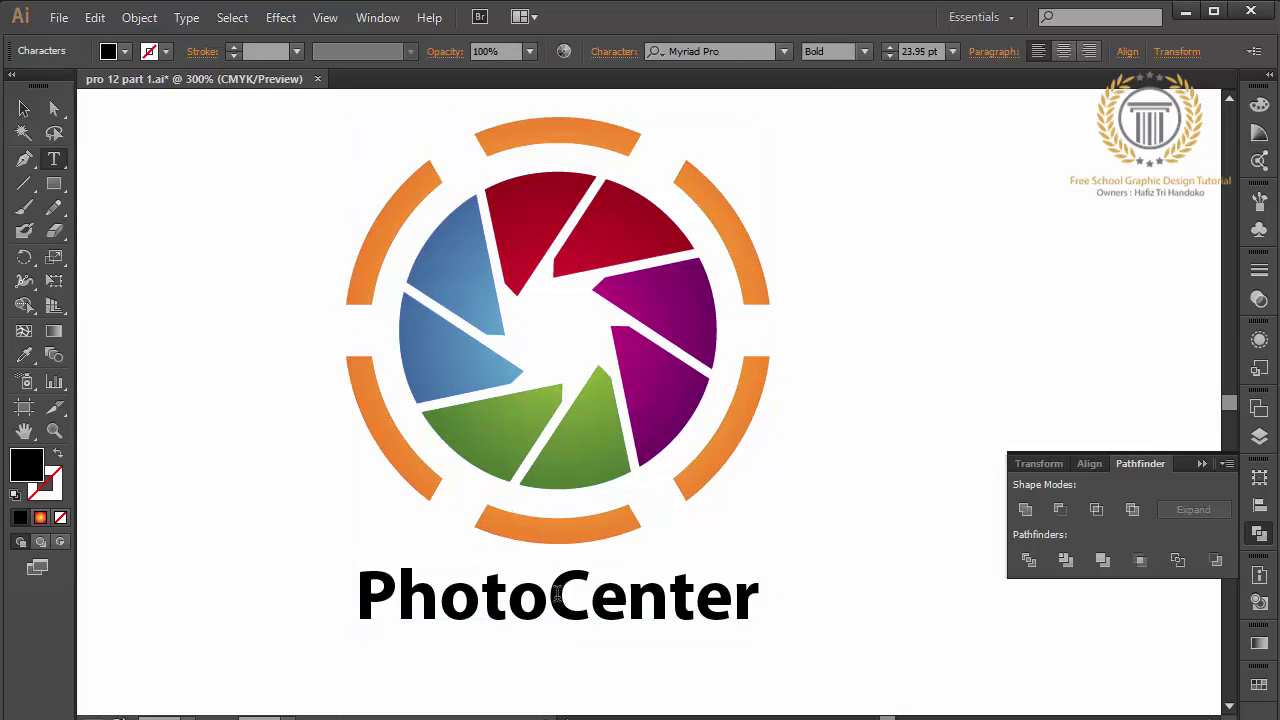
pyautogui.moveTo(553, 597); pyautogui.dragTo(360, 578)
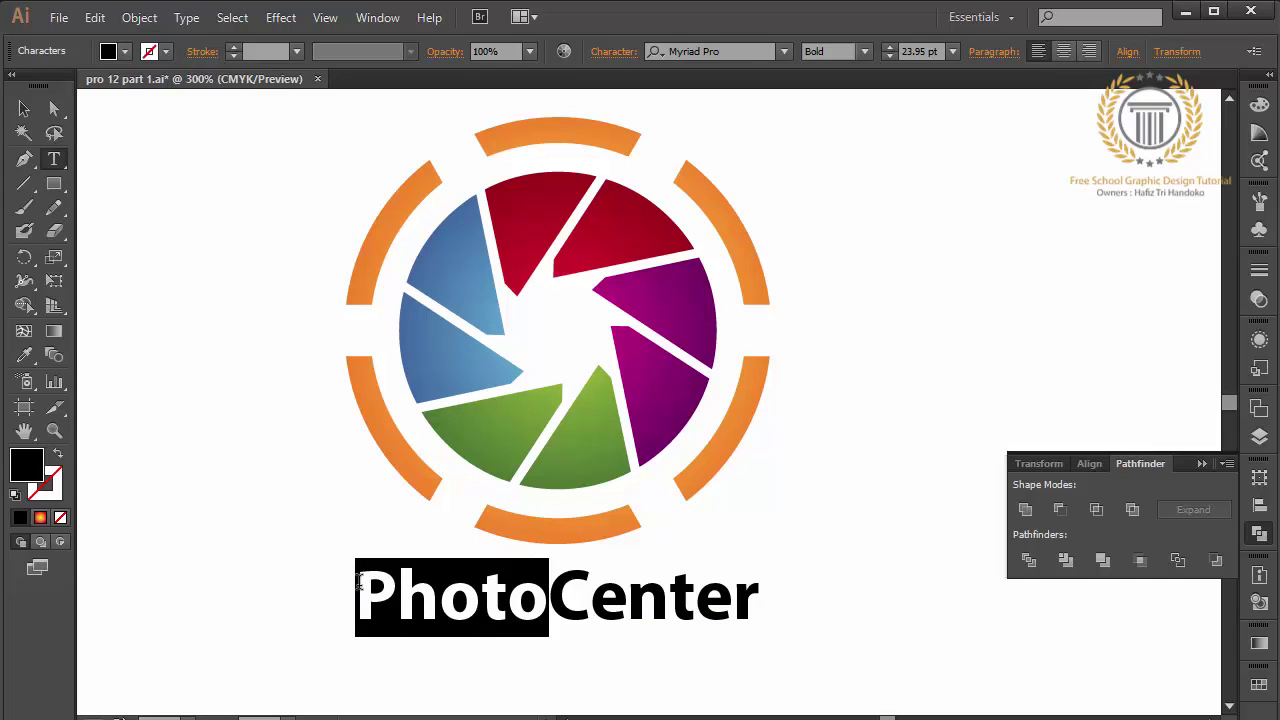
# Step: Colour 'Photo' dark grey 6B6B6B and 'Center' lighter grey 8C8C8C
pyautogui.doubleClick(30, 476)
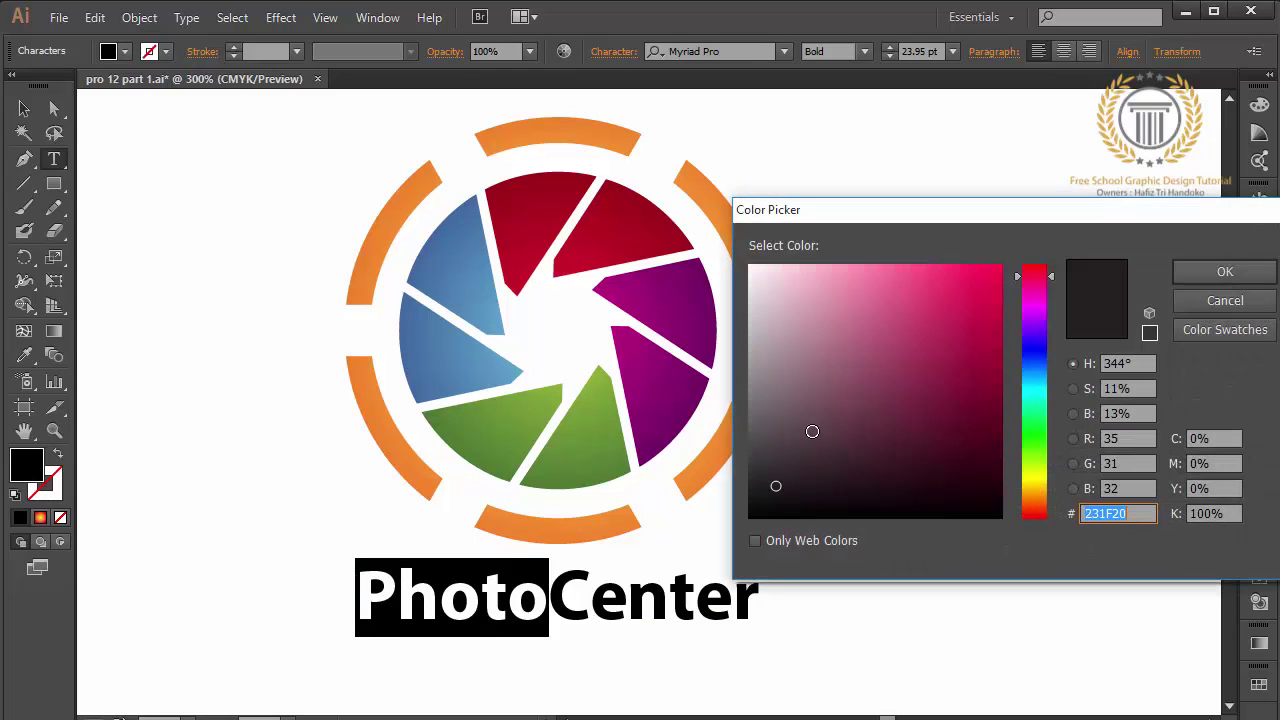
pyautogui.moveTo(809, 422)
pyautogui.mouseDown()
pyautogui.moveTo(735, 420)
pyautogui.moveTo(735, 408)
pyautogui.mouseUp()
pyautogui.press('Return')
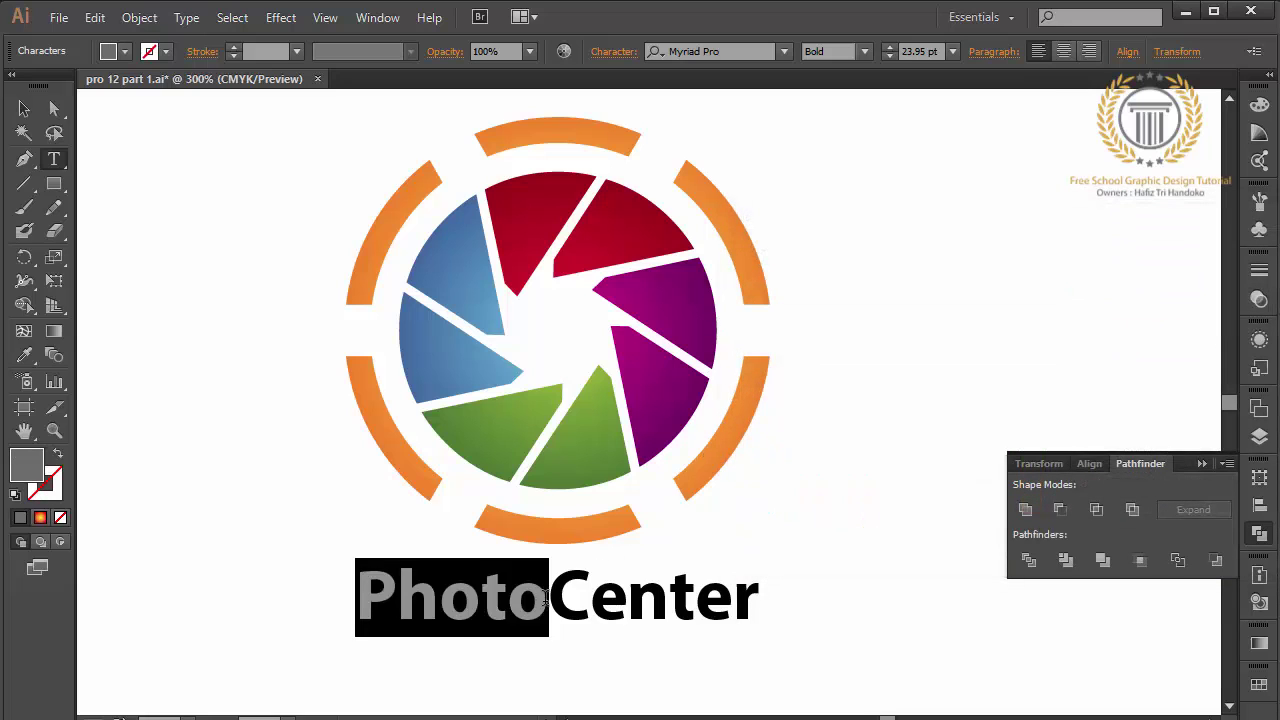
pyautogui.moveTo(546, 598); pyautogui.dragTo(779, 590)
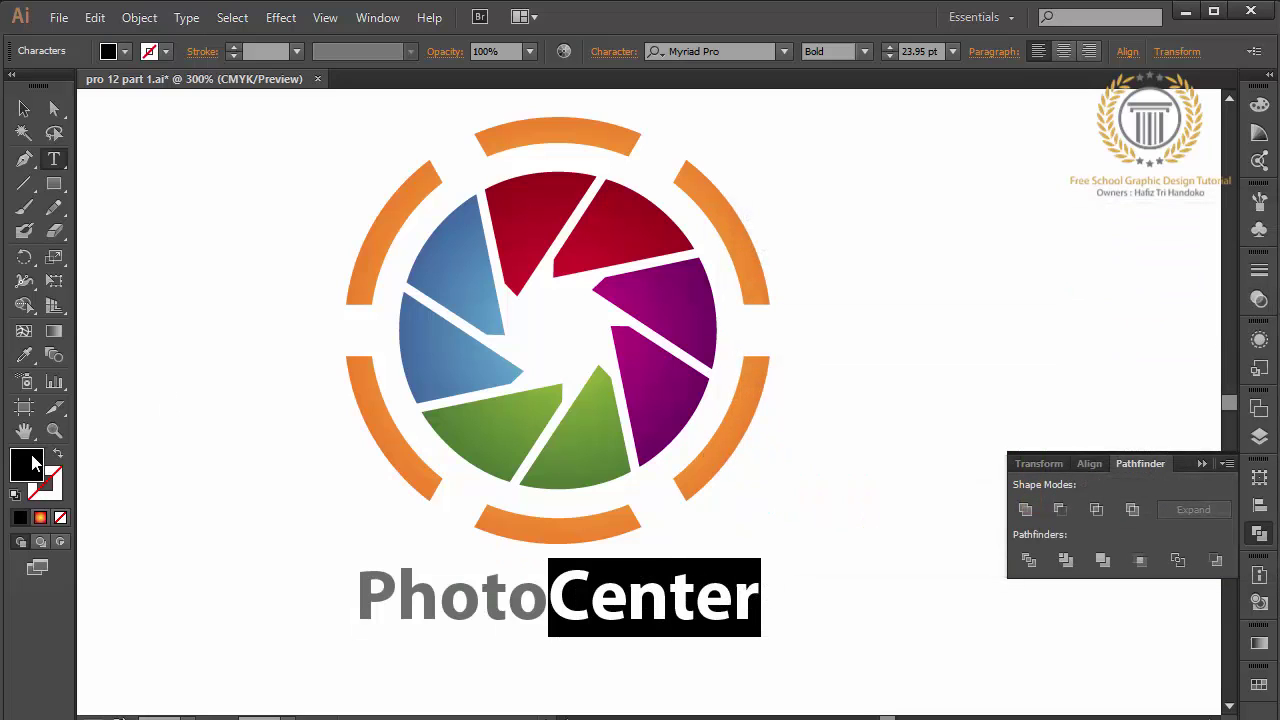
pyautogui.doubleClick(33, 462)
pyautogui.moveTo(766, 366); pyautogui.dragTo(727, 378)
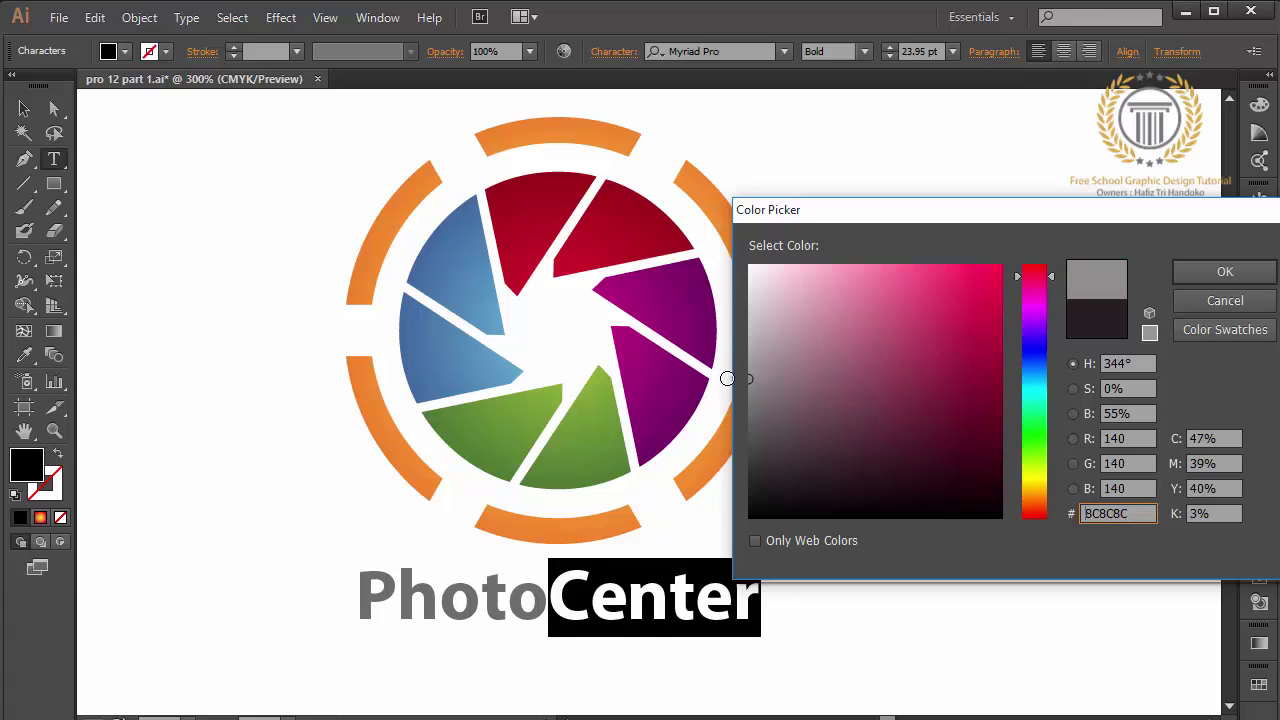
pyautogui.press('Return')
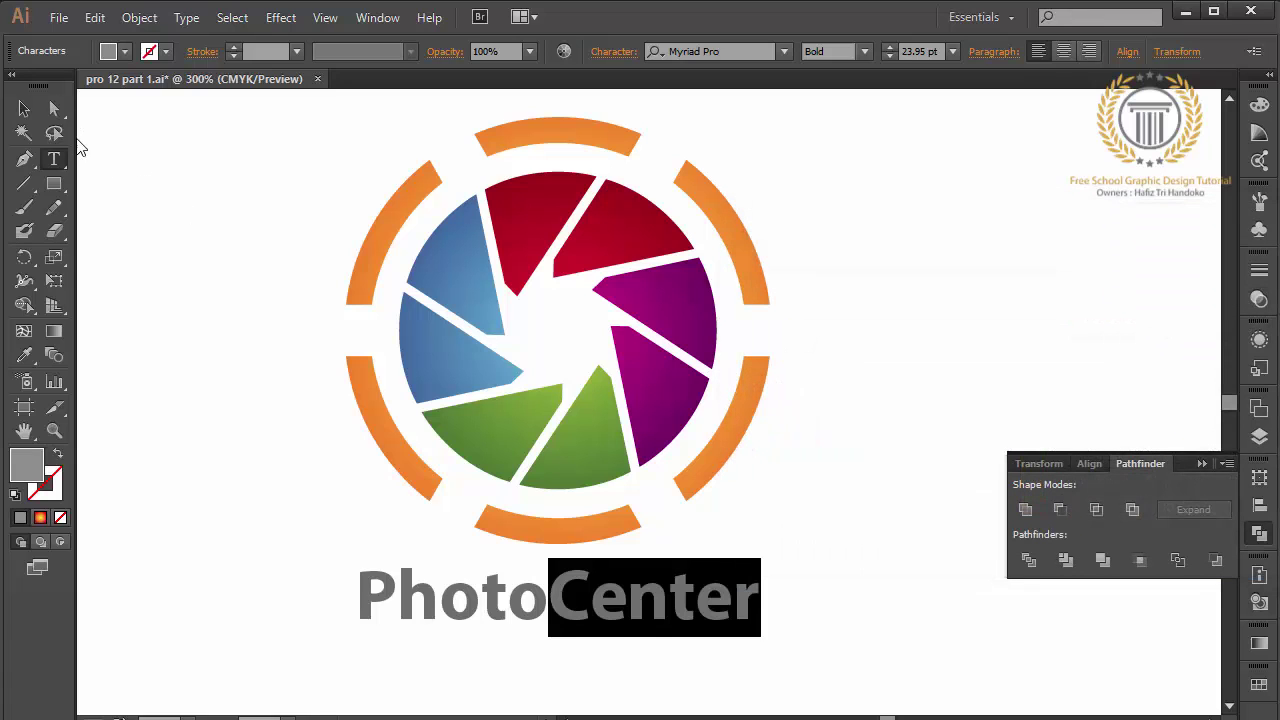
pyautogui.click(24, 108)
pyautogui.click(182, 229)
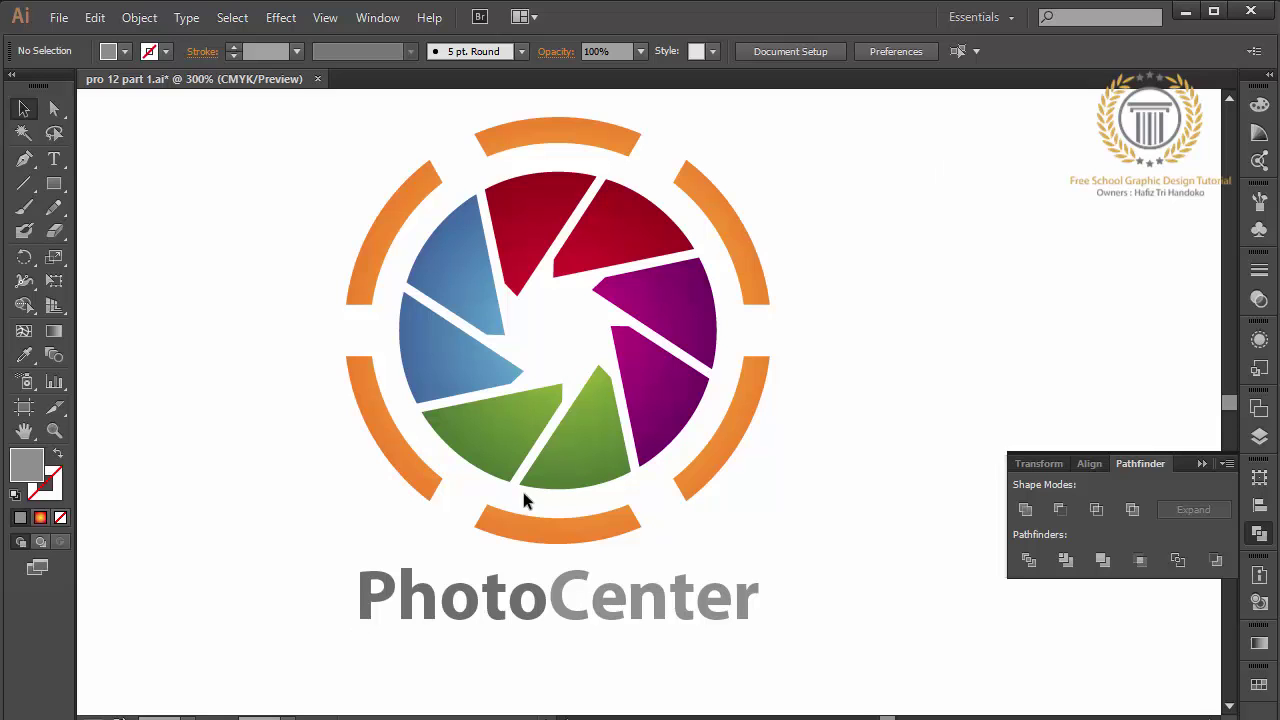
# Step: Scale the whole logo and PhotoCenter title up, then nudge it three steps right
pyautogui.moveTo(335, 635); pyautogui.dragTo(798, 266)
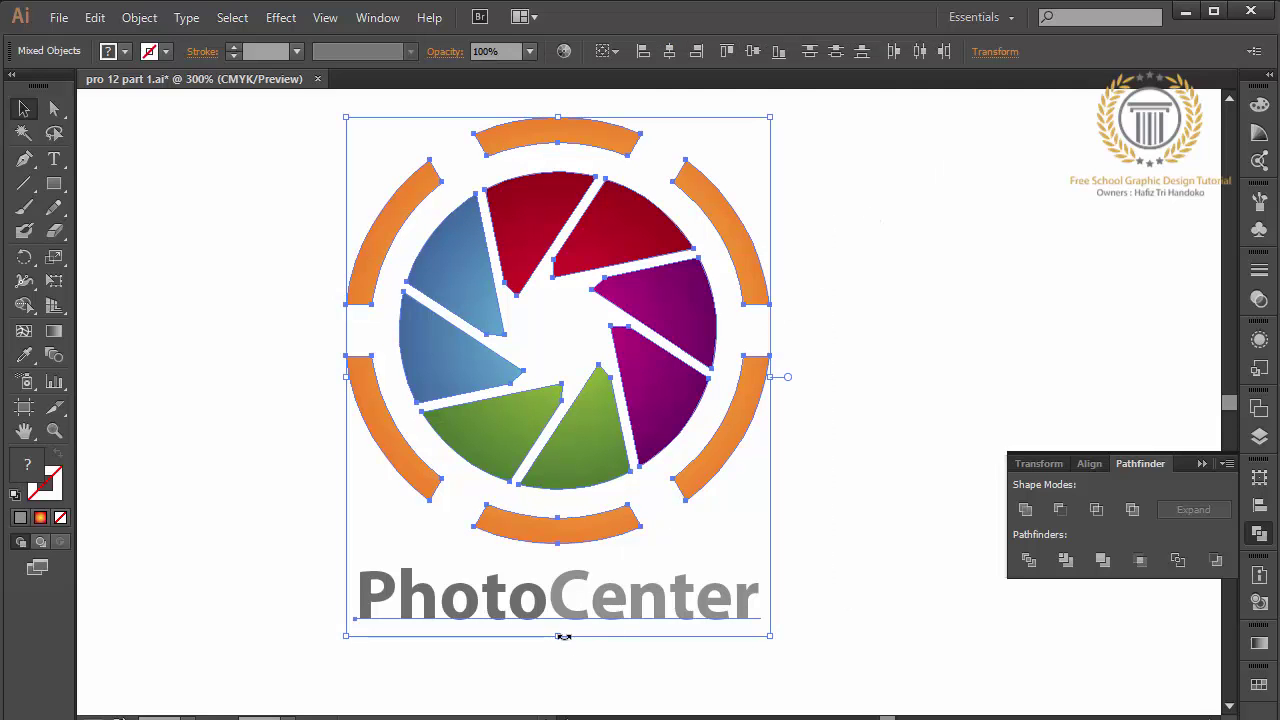
pyautogui.moveTo(560, 635); pyautogui.dragTo(566, 706)
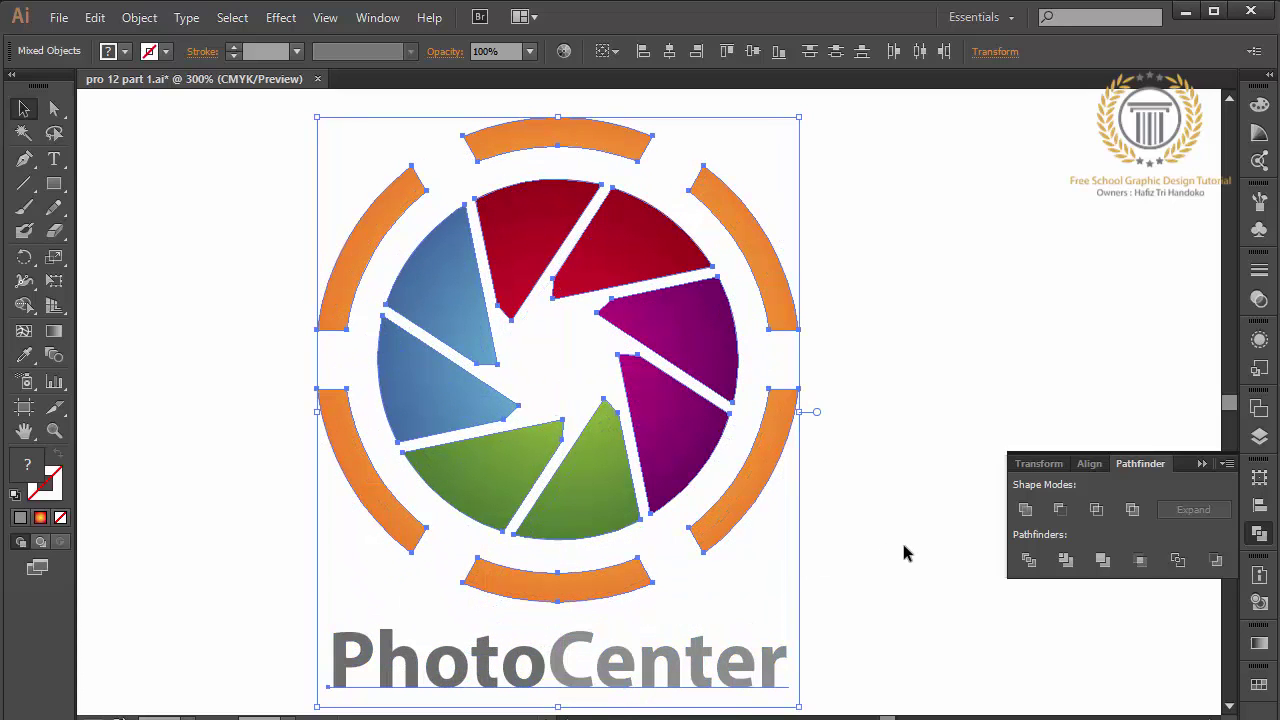
pyautogui.press('Right')
pyautogui.press('Right')
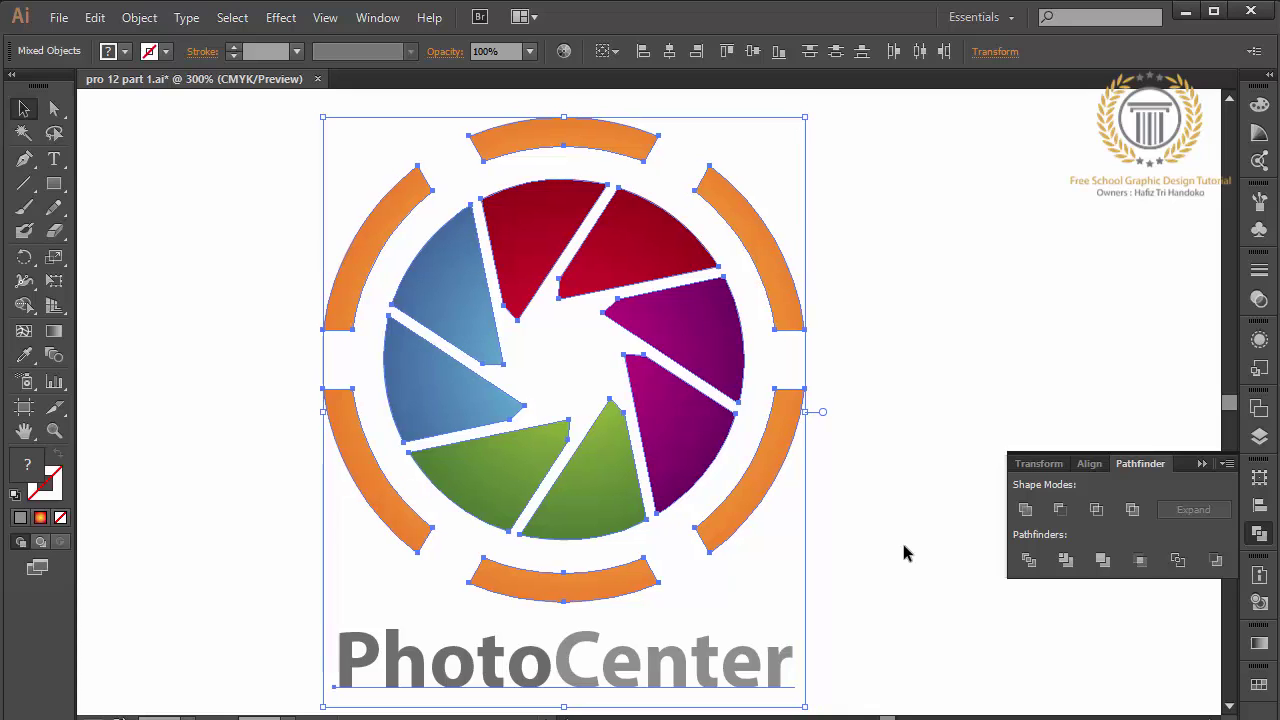
pyautogui.press('Right')
pyautogui.press('Right')
pyautogui.press('Right')
pyautogui.press('Right')
pyautogui.press('Right')
pyautogui.press('Right')
pyautogui.press('Right')
pyautogui.press('Right')
pyautogui.press('Right')
pyautogui.press('Right')
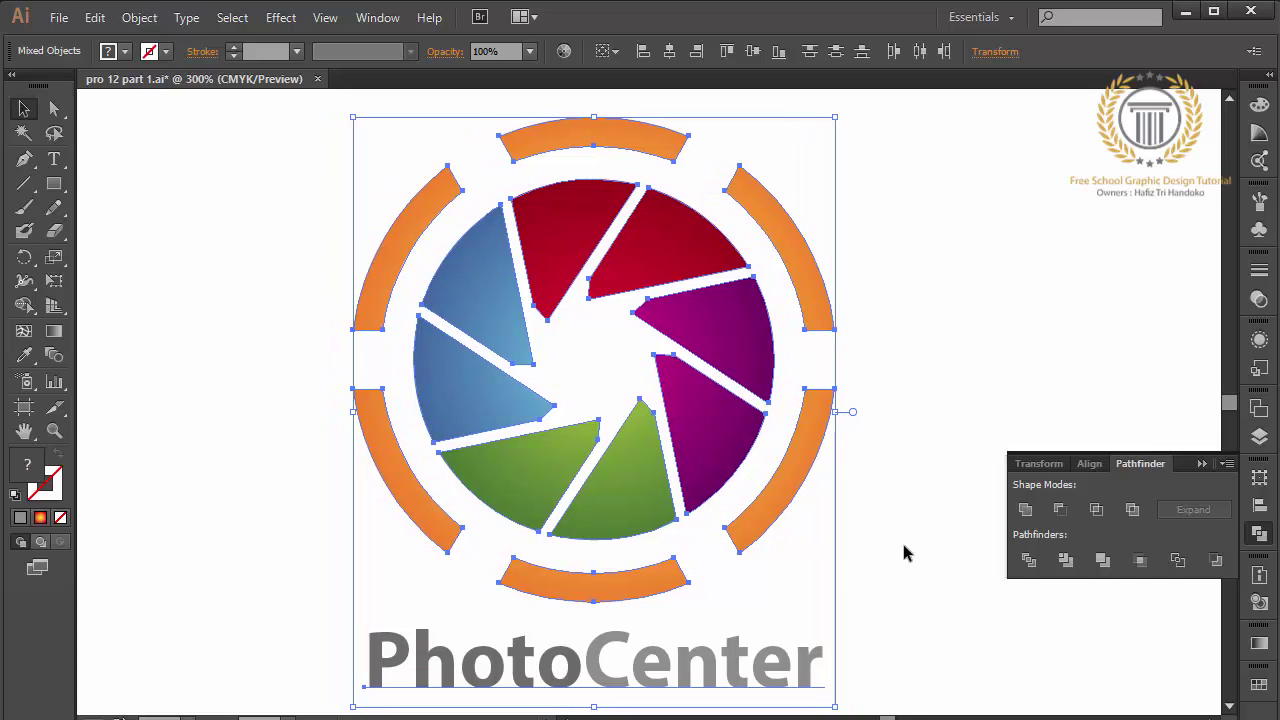
pyautogui.press('Right')
pyautogui.press('Right')
pyautogui.press('Right')
pyautogui.click(909, 545)
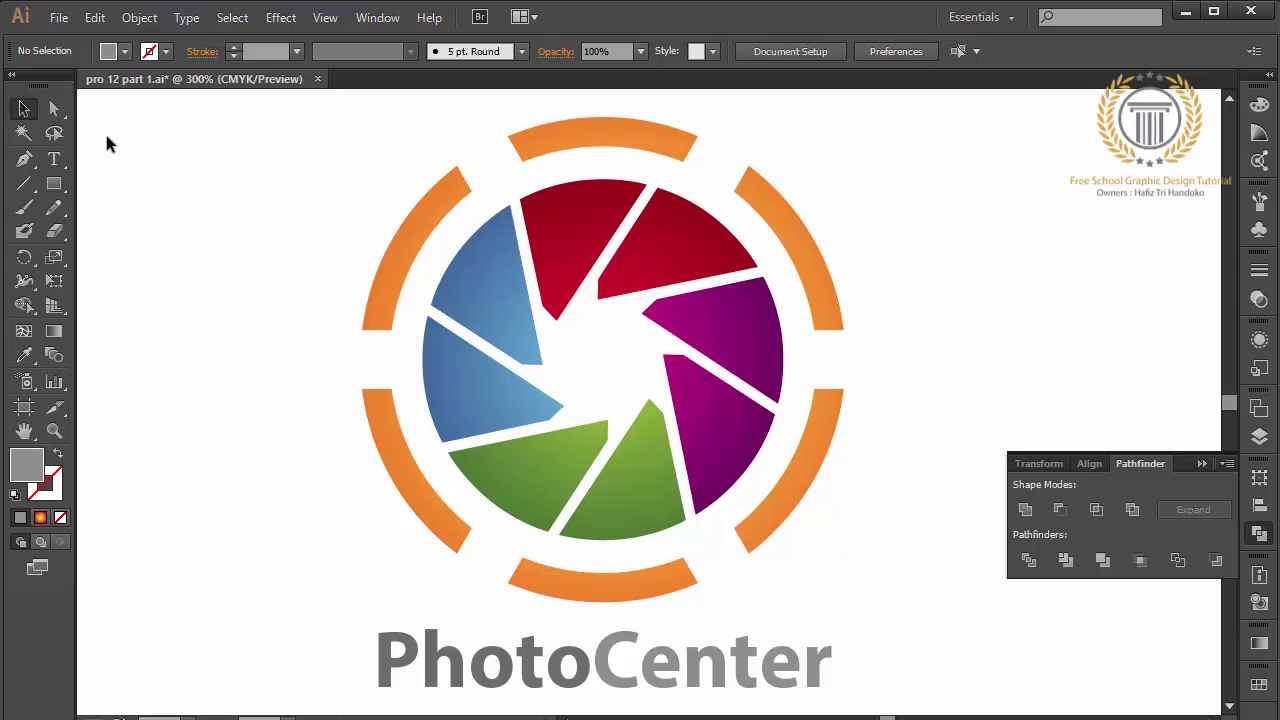
# Step: Draw a crescent cutting shape with the Pen tool along the top orange arc
pyautogui.click(24, 159)
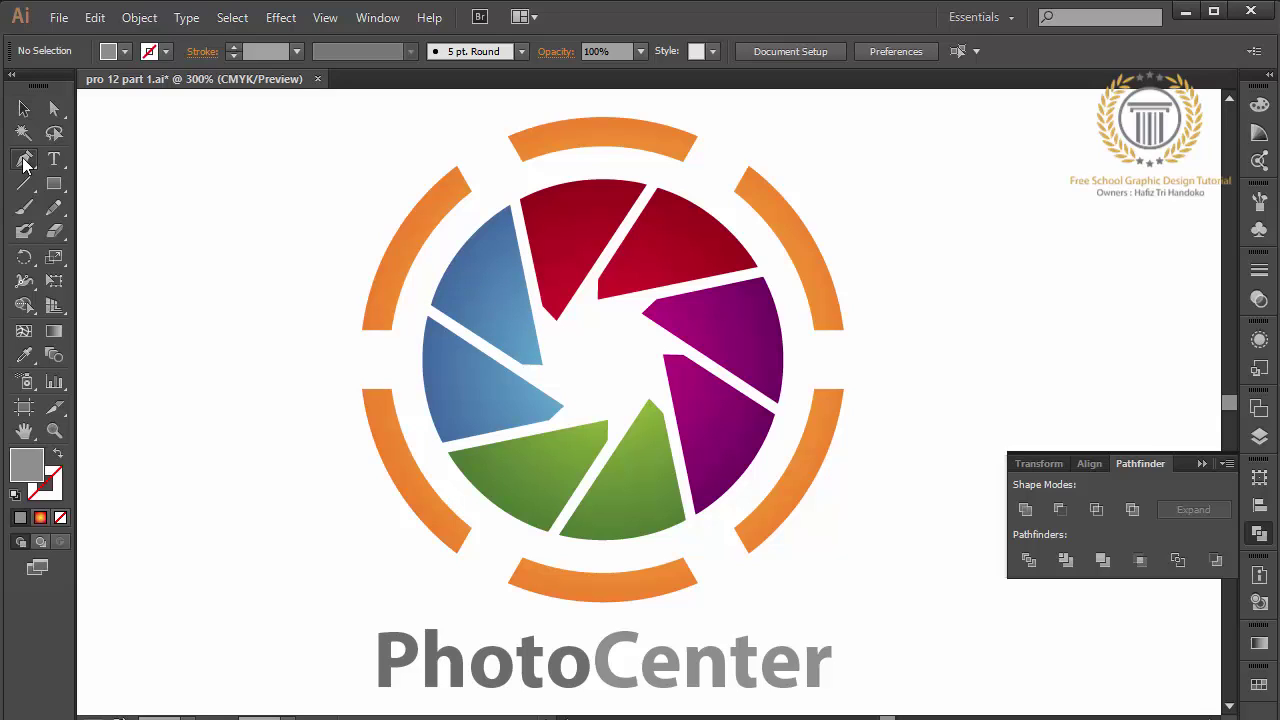
pyautogui.click(683, 160)
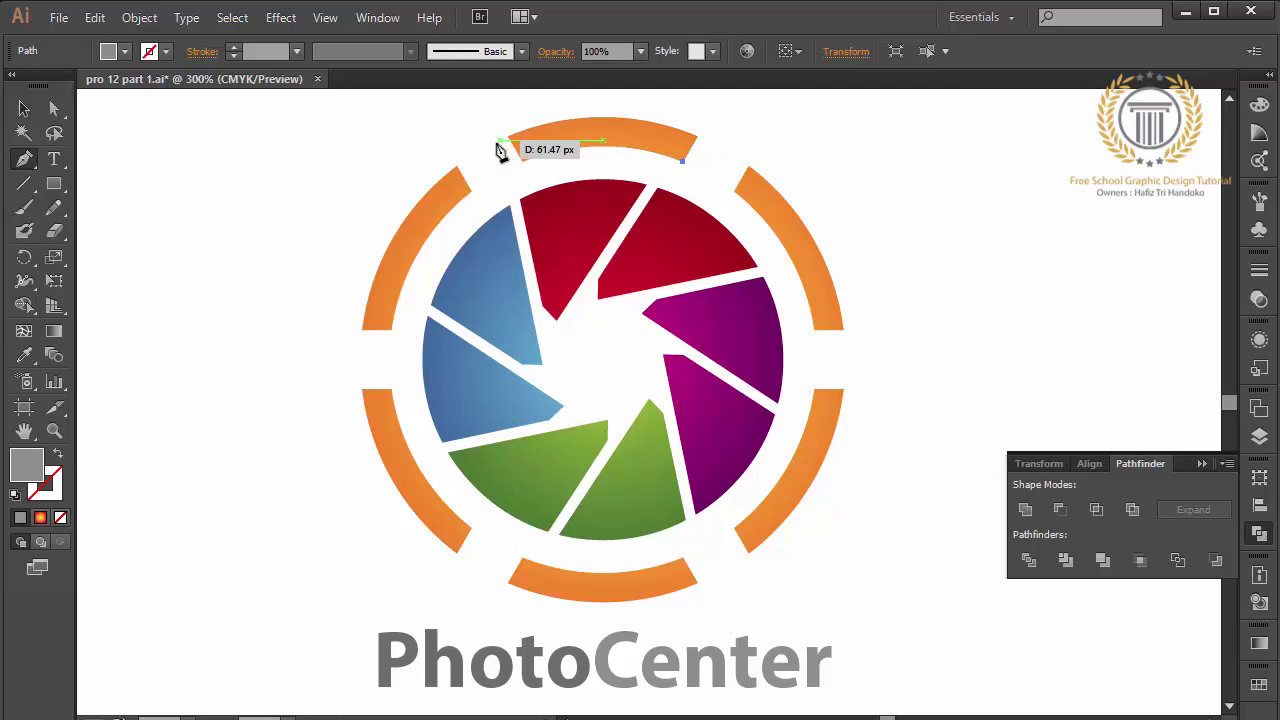
pyautogui.moveTo(508, 145); pyautogui.dragTo(388, 160)
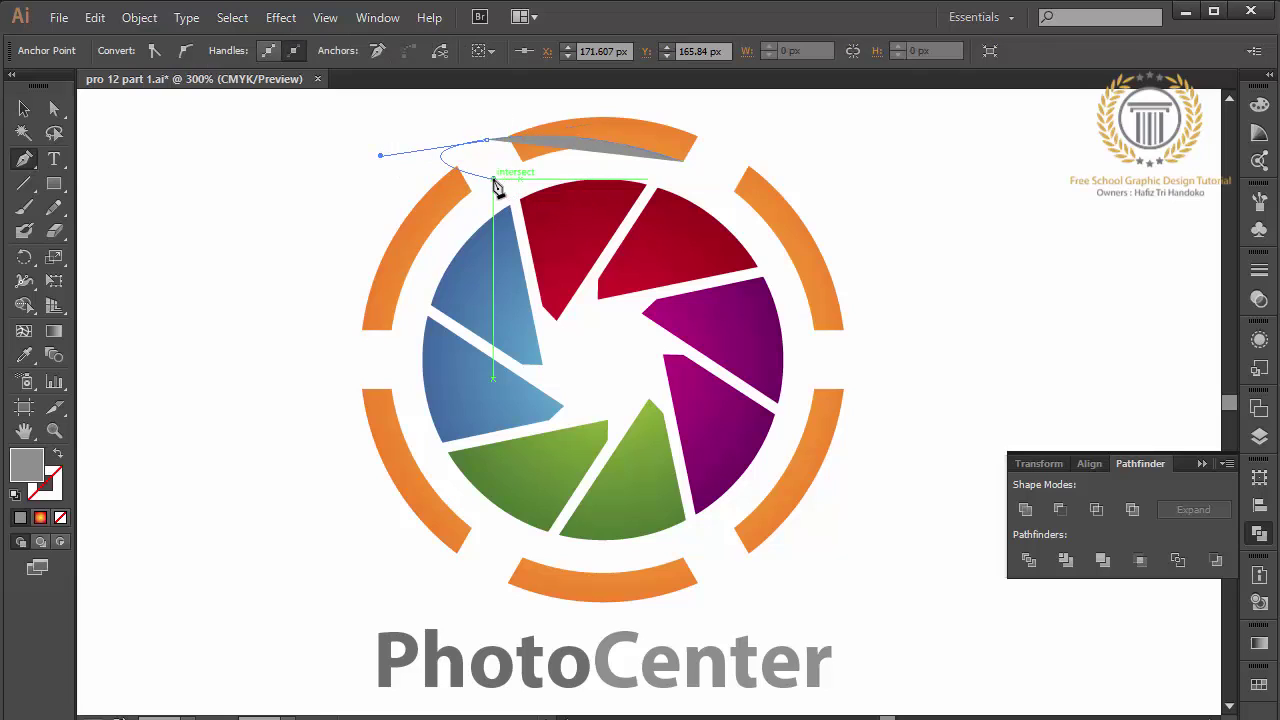
pyautogui.moveTo(488, 179); pyautogui.dragTo(683, 168)
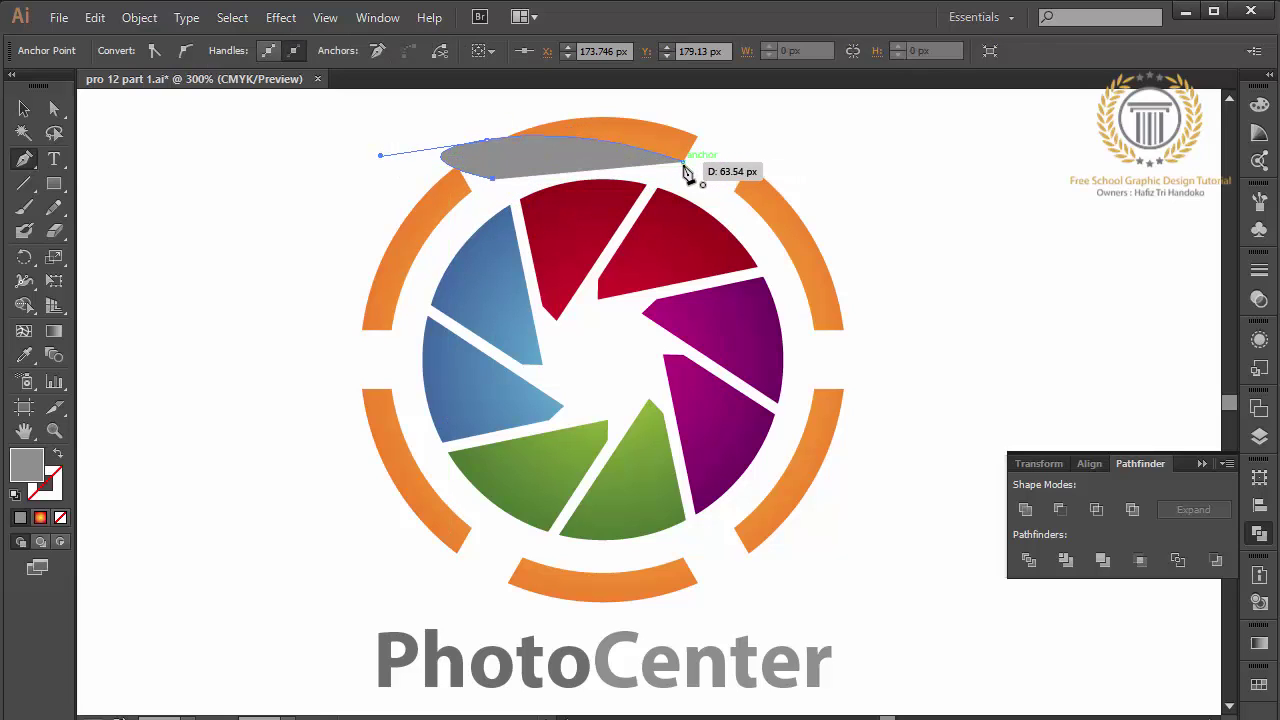
# Step: Ungroup the logo and subtract the crescent from the top arc with Minus Front
pyautogui.click(20, 110)
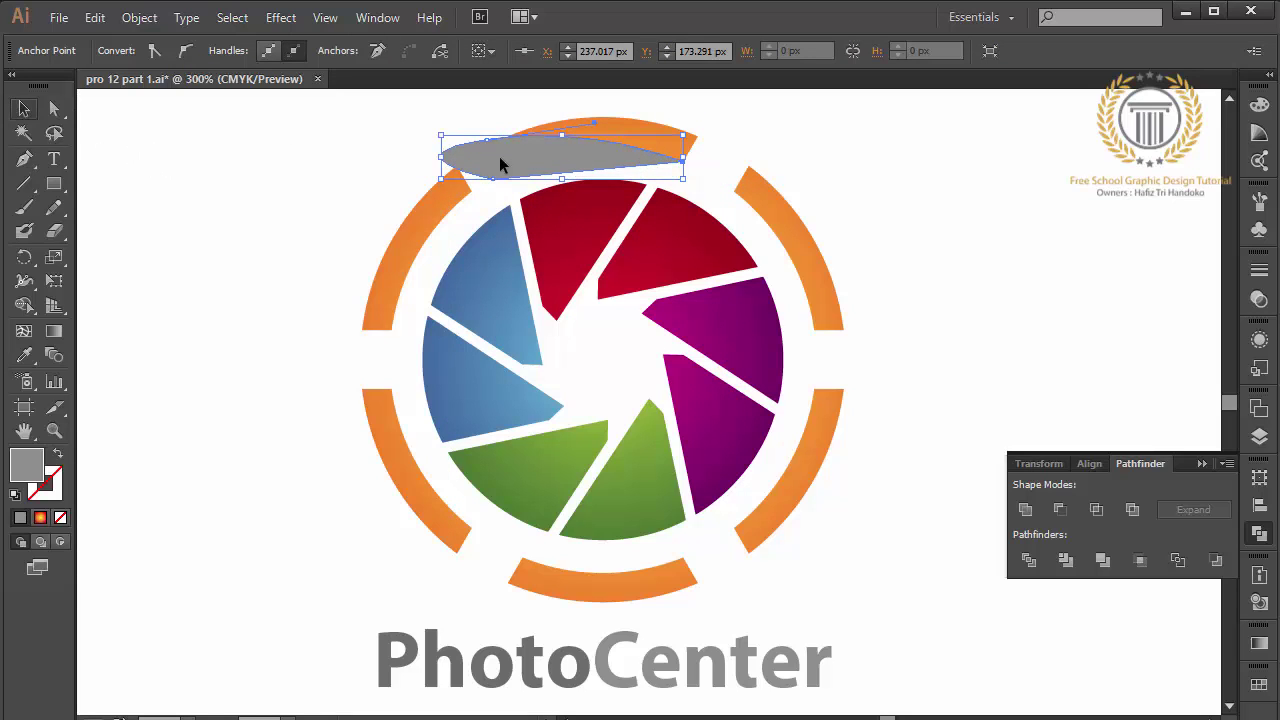
pyautogui.click(772, 194)
pyautogui.rightClick(772, 194)
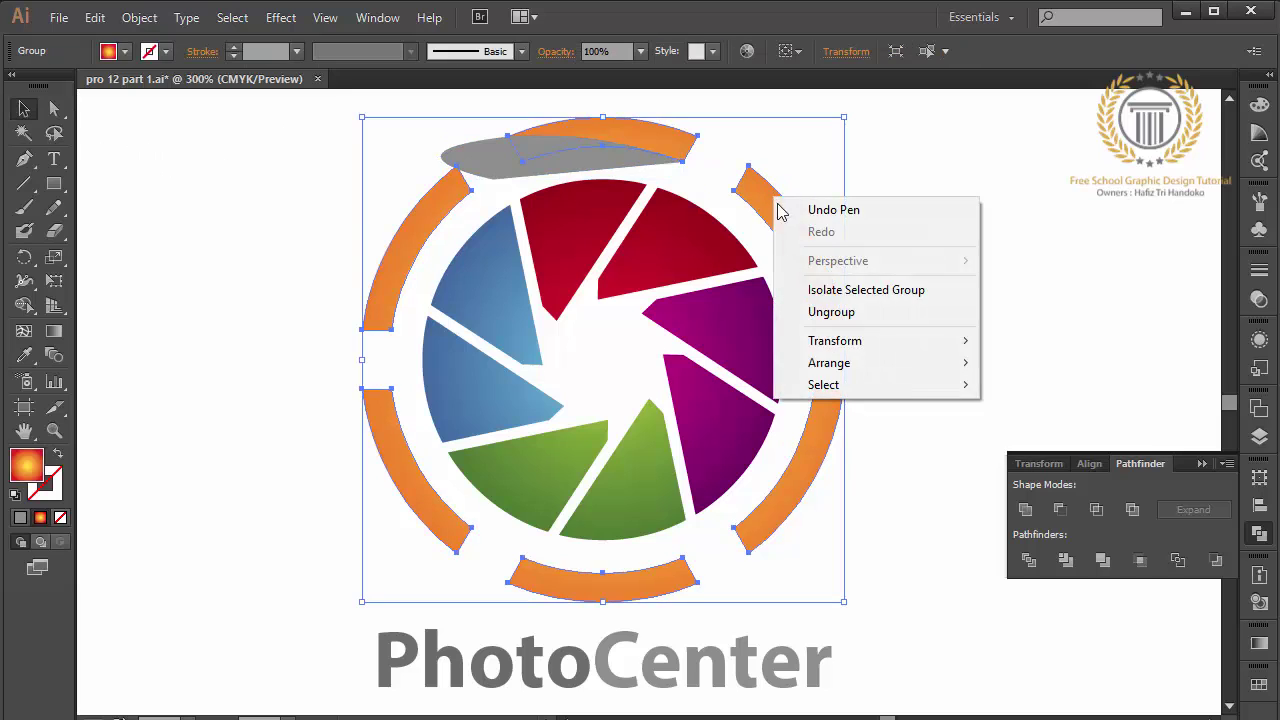
pyautogui.click(805, 311)
pyautogui.moveTo(688, 180); pyautogui.dragTo(658, 128)
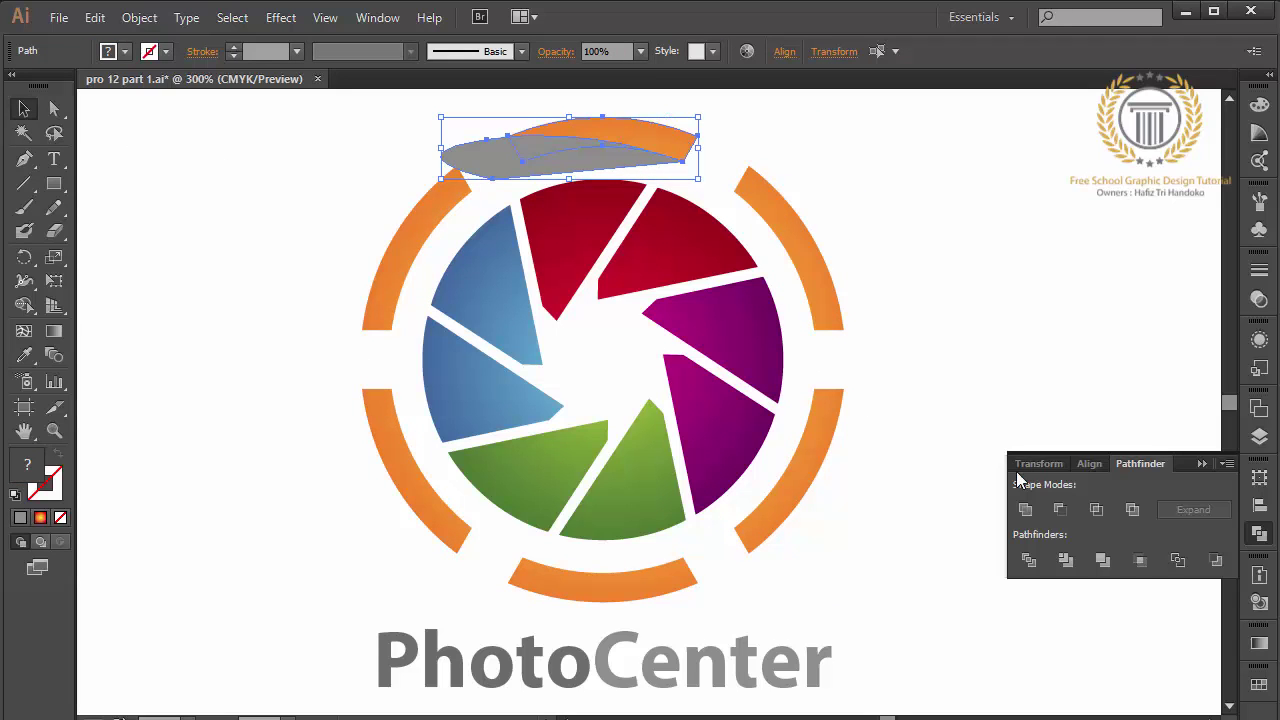
pyautogui.click(1060, 510)
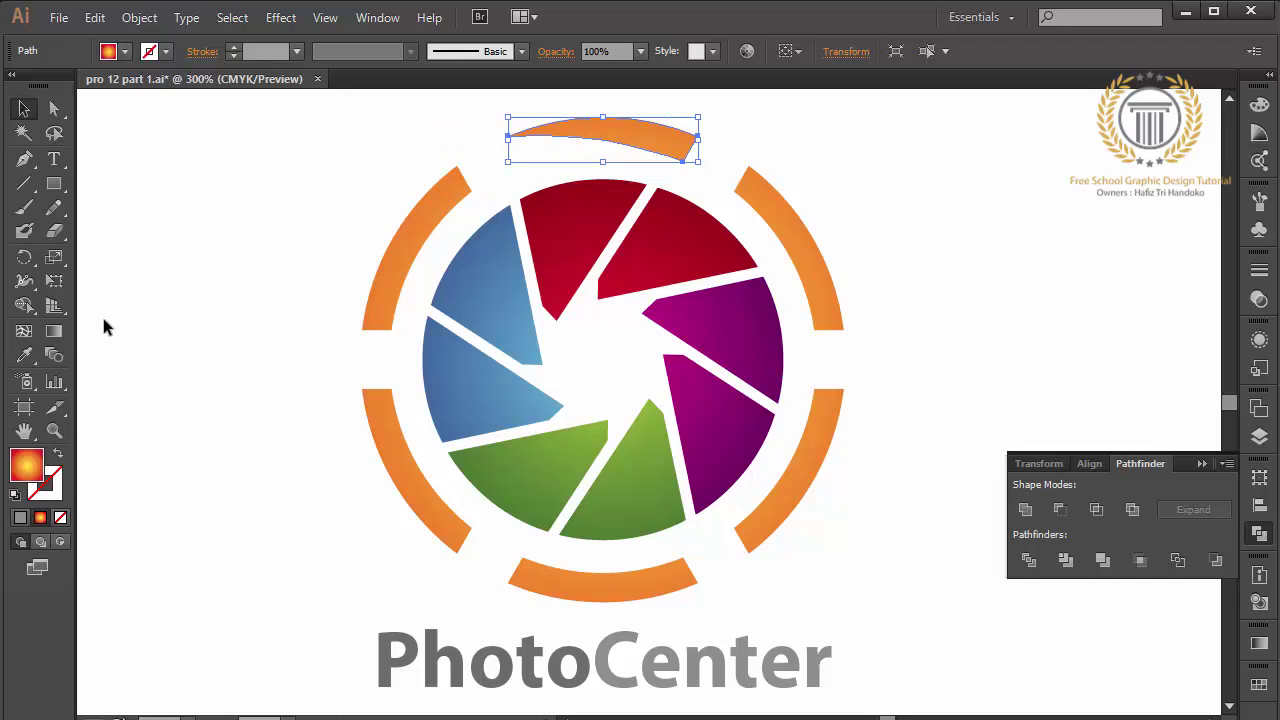
pyautogui.click(24, 257)
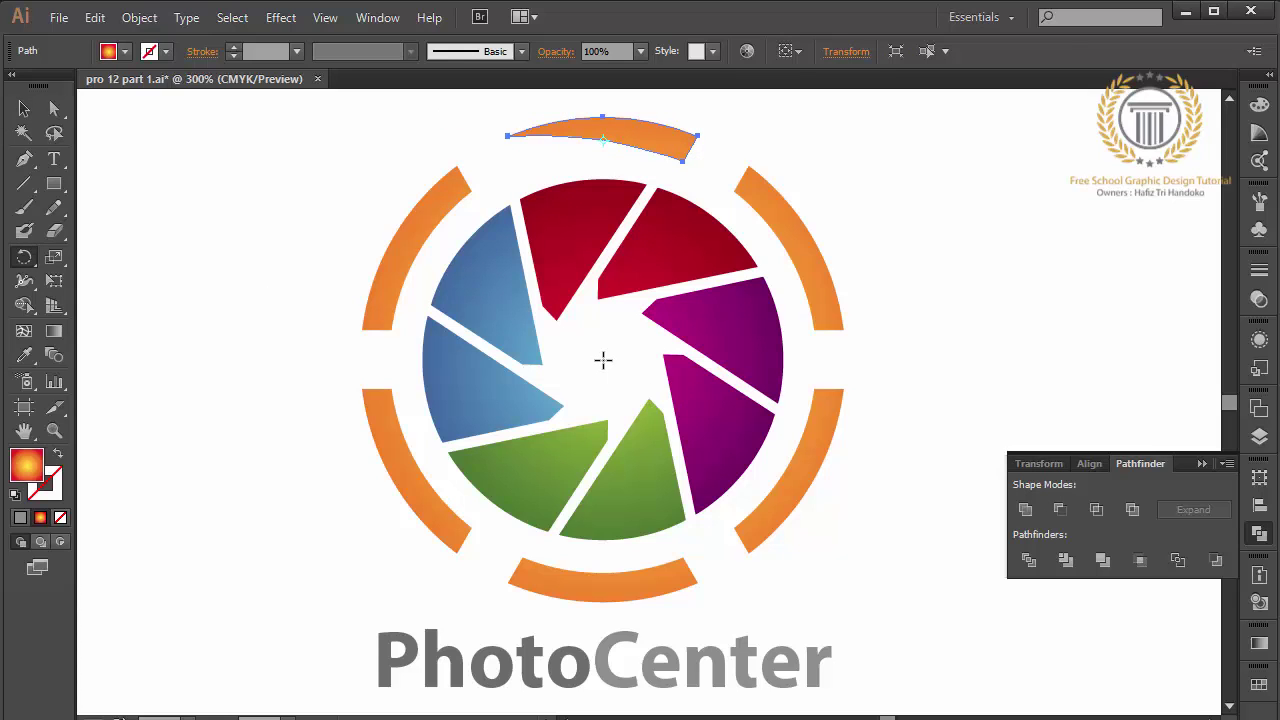
# Step: Make 60° rotated copies of the tapered arc around the circle's centre
pyautogui.keyDown('alt'); pyautogui.click(603, 359); pyautogui.keyUp('alt')
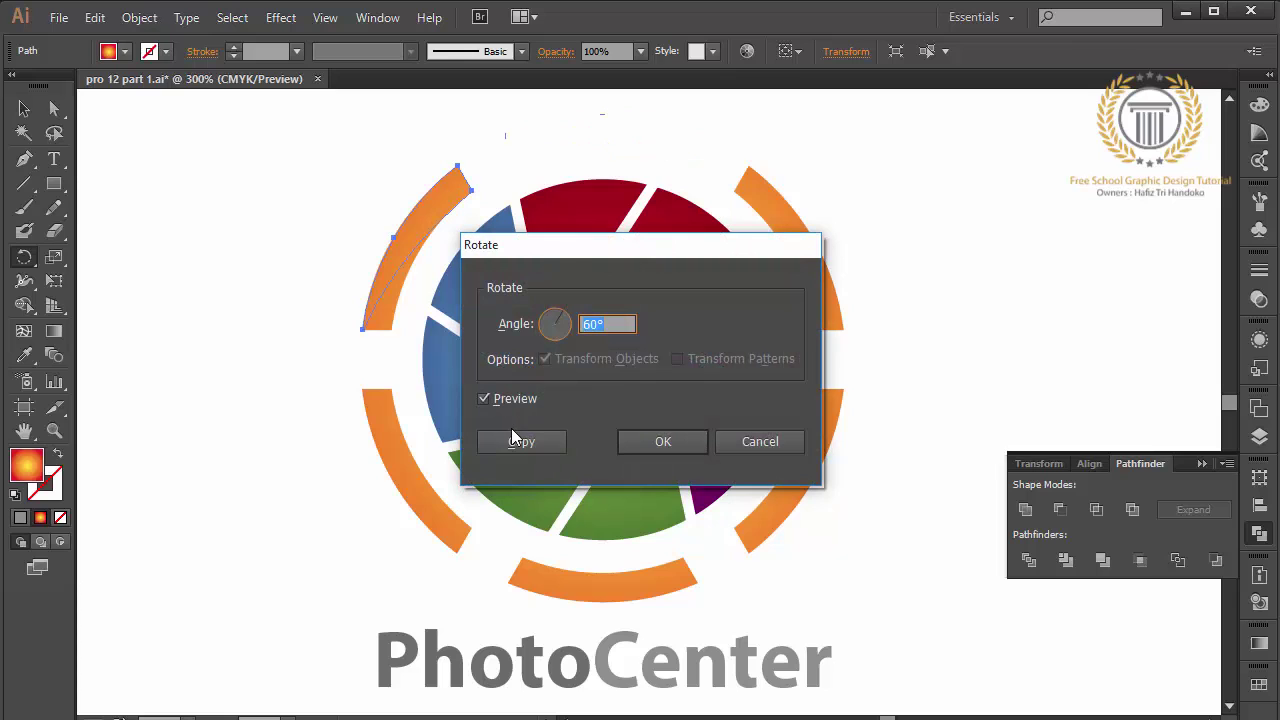
pyautogui.click(515, 441)
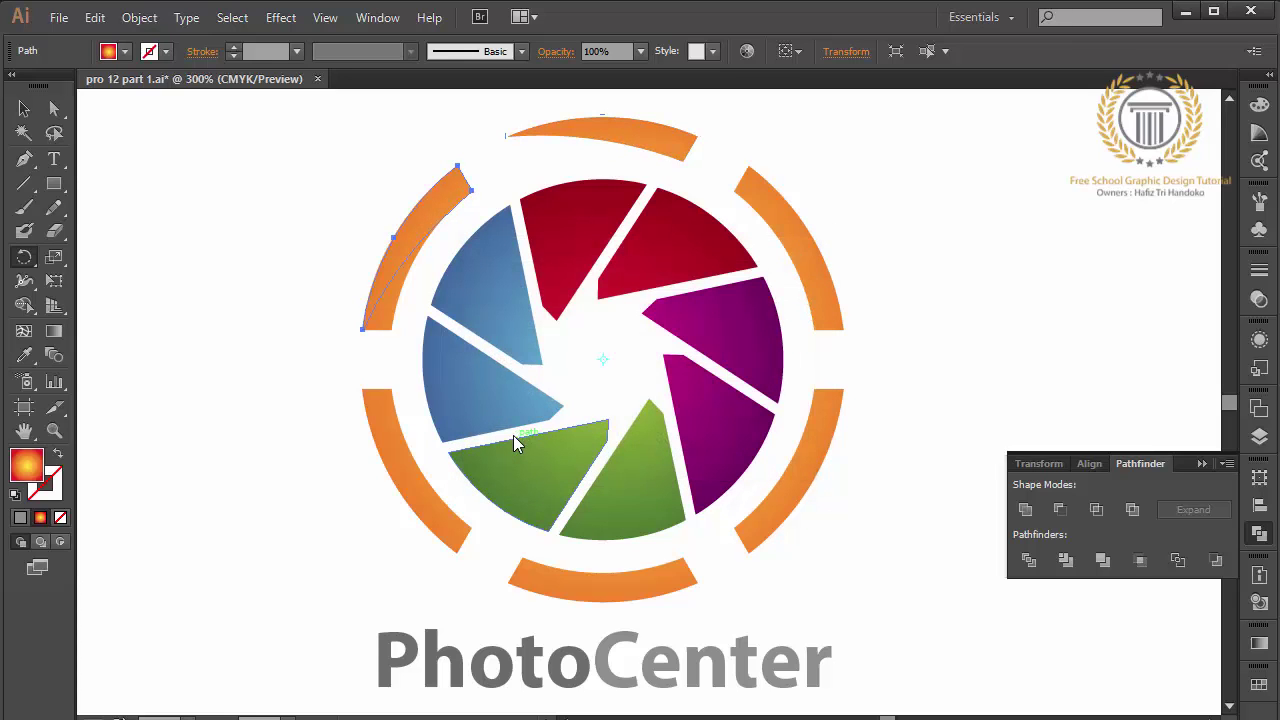
pyautogui.hotkey('ctrl', 'd')
pyautogui.hotkey('ctrl', 'd')
pyautogui.hotkey('ctrl', 'd')
pyautogui.hotkey('ctrl', 'd')
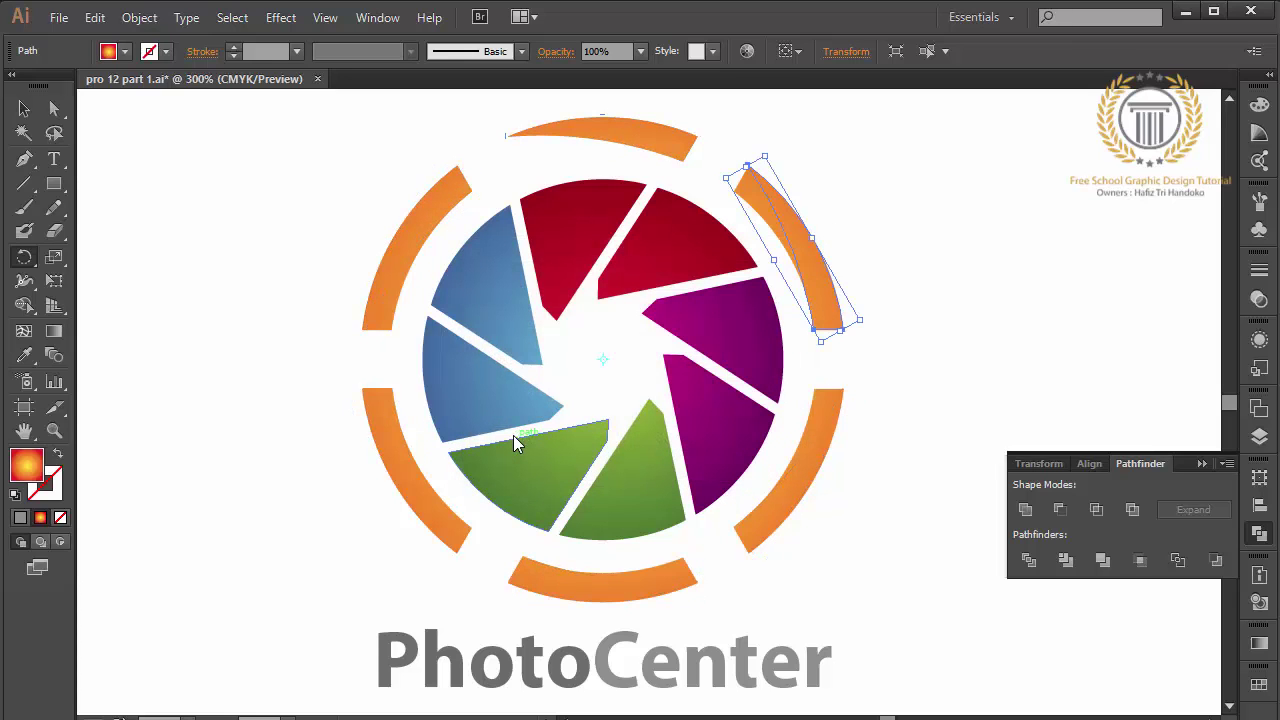
# Step: Delete the five old untapered ring segments, leaving the tapered copies
pyautogui.click(24, 108)
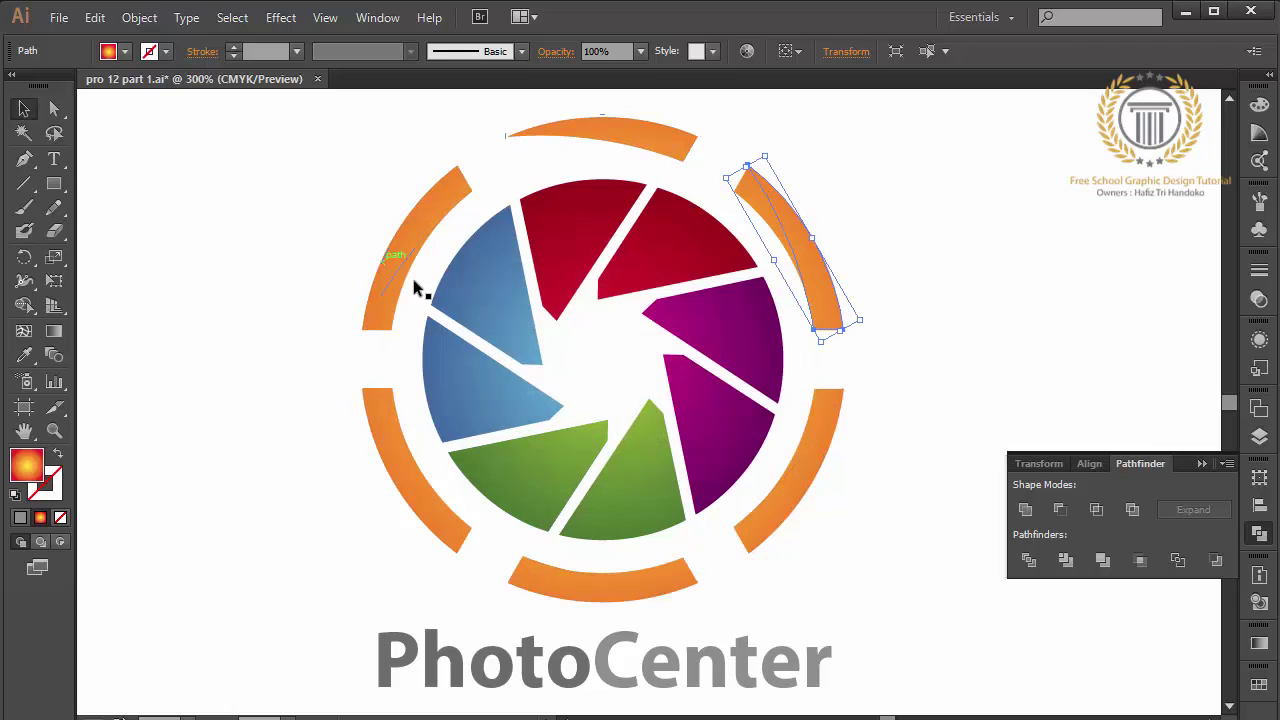
pyautogui.click(395, 325)
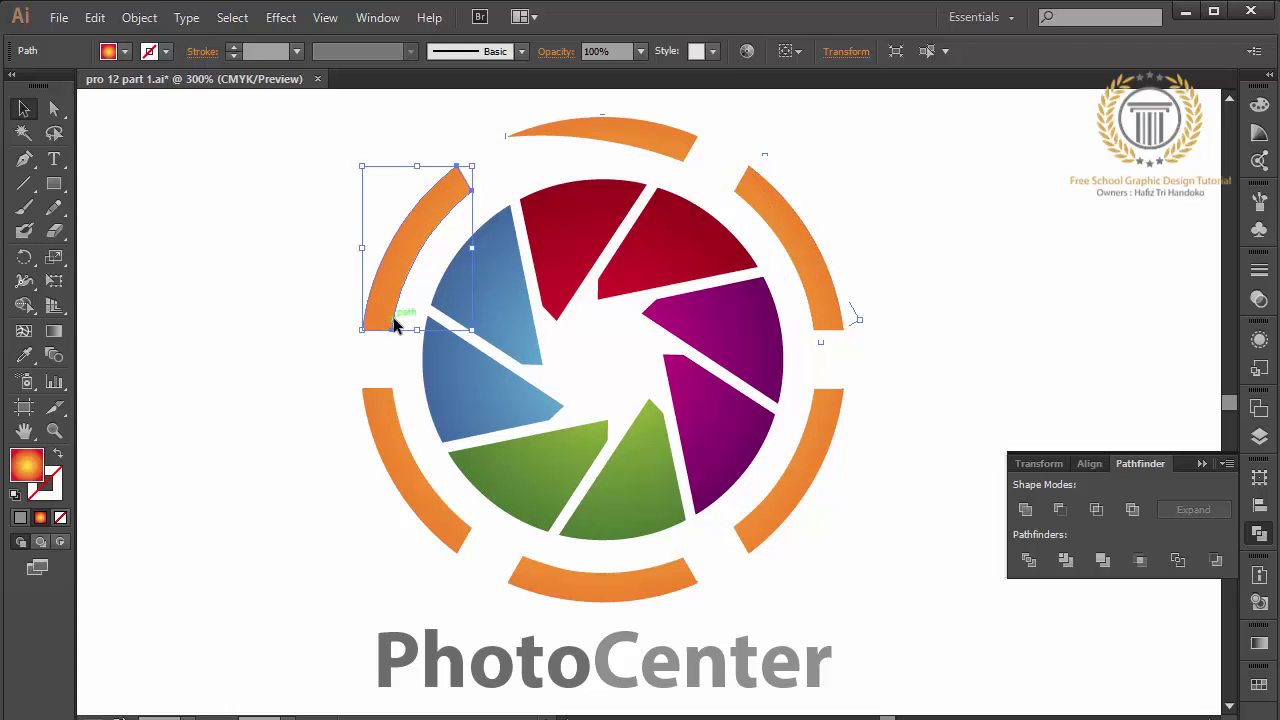
pyautogui.keyDown('shift'); pyautogui.click(465, 537); pyautogui.keyUp('shift')
pyautogui.keyDown('shift'); pyautogui.click(686, 566); pyautogui.keyUp('shift')
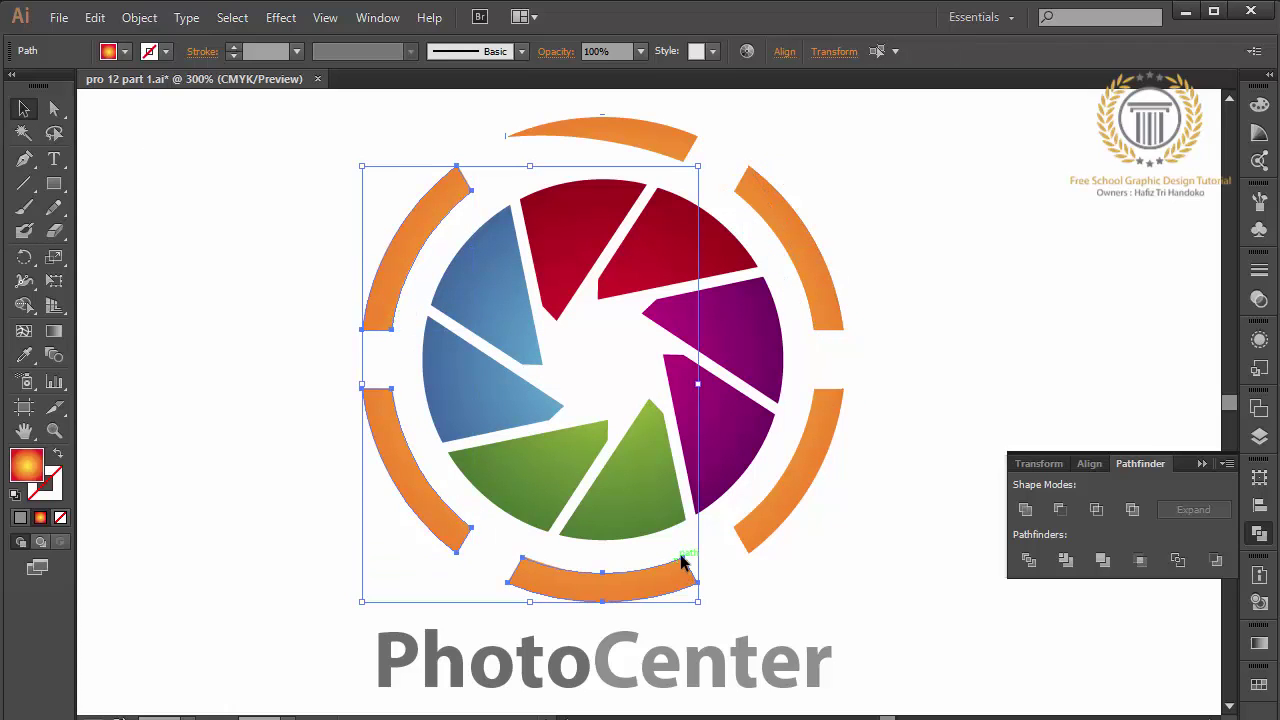
pyautogui.keyDown('shift'); pyautogui.click(825, 395); pyautogui.keyUp('shift')
pyautogui.keyDown('shift'); pyautogui.click(740, 197); pyautogui.keyUp('shift')
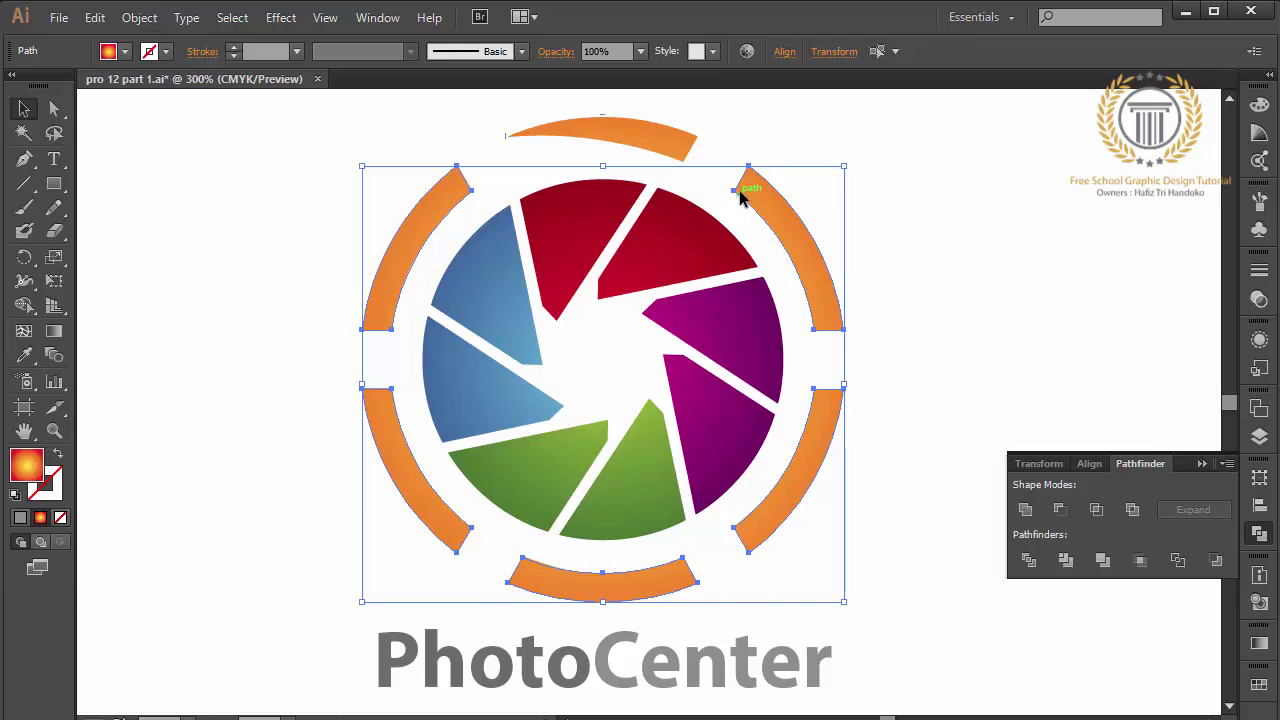
pyautogui.hotkey('ctrl', 'shift', 'a')
pyautogui.moveTo(974, 142); pyautogui.dragTo(380, 592)
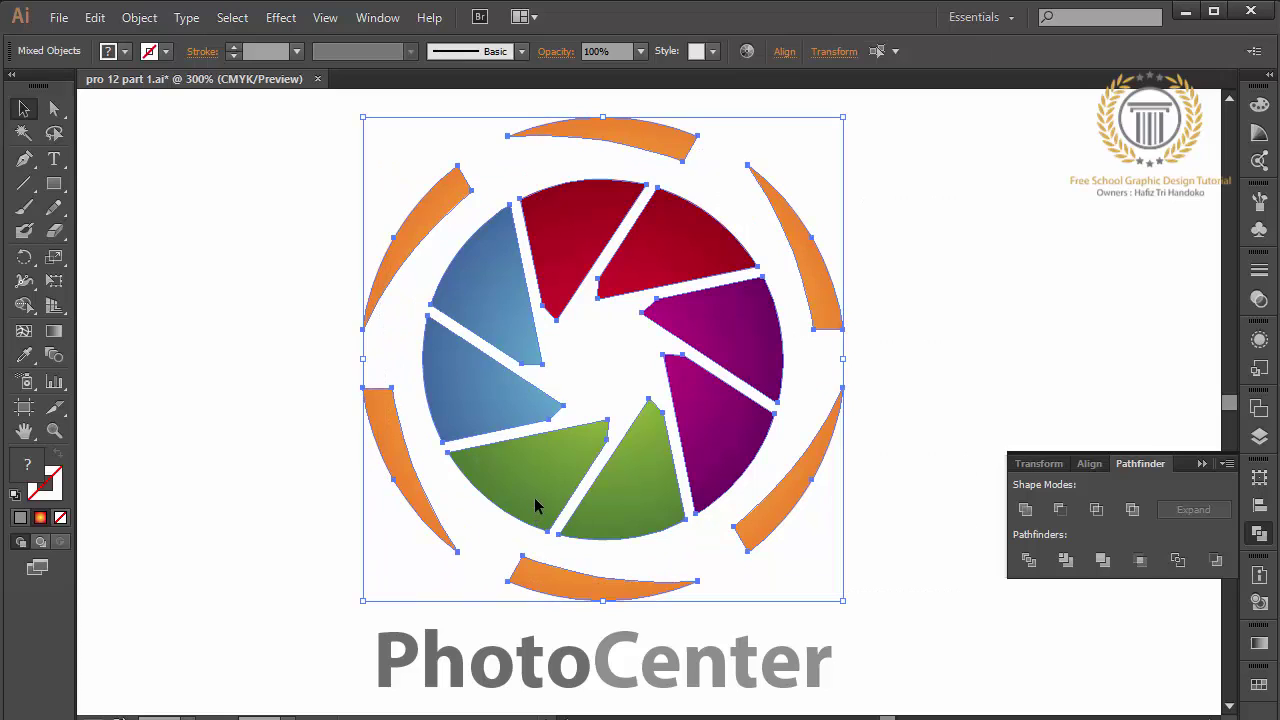
# Step: Group all the logo pieces and align the grouped logo
pyautogui.rightClick(535, 505)
pyautogui.click(592, 292)
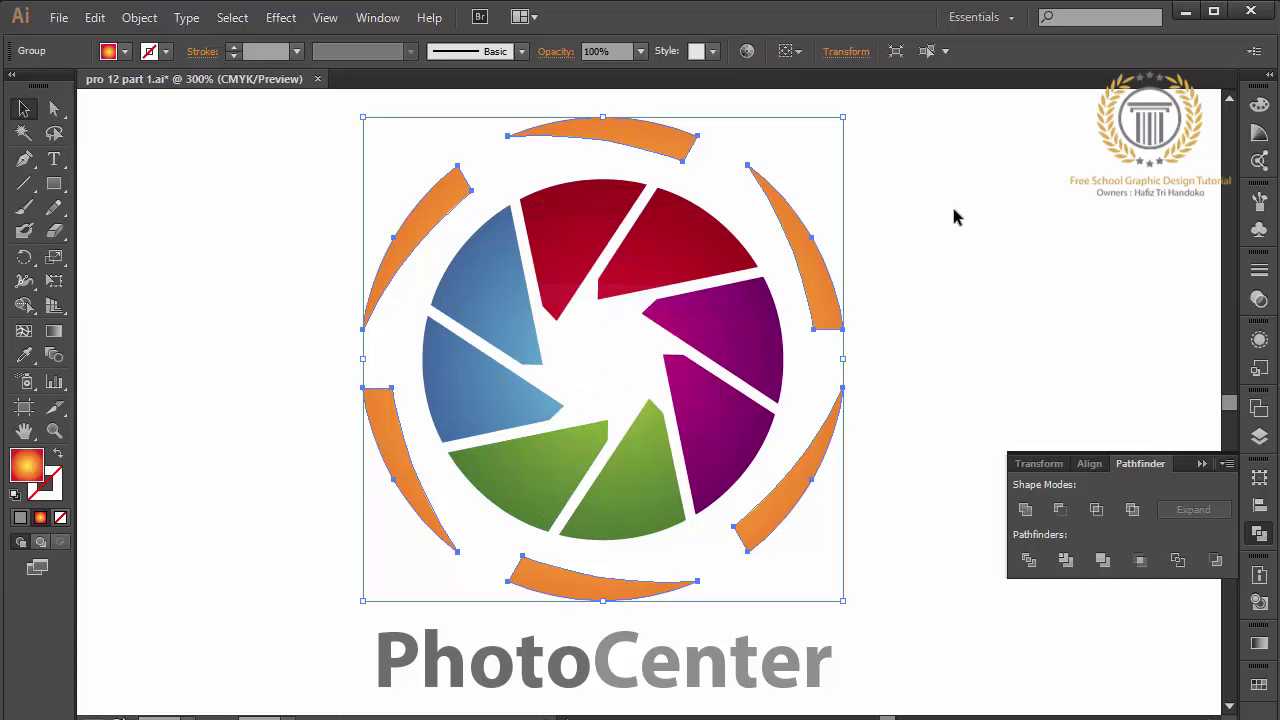
pyautogui.click(551, 457)
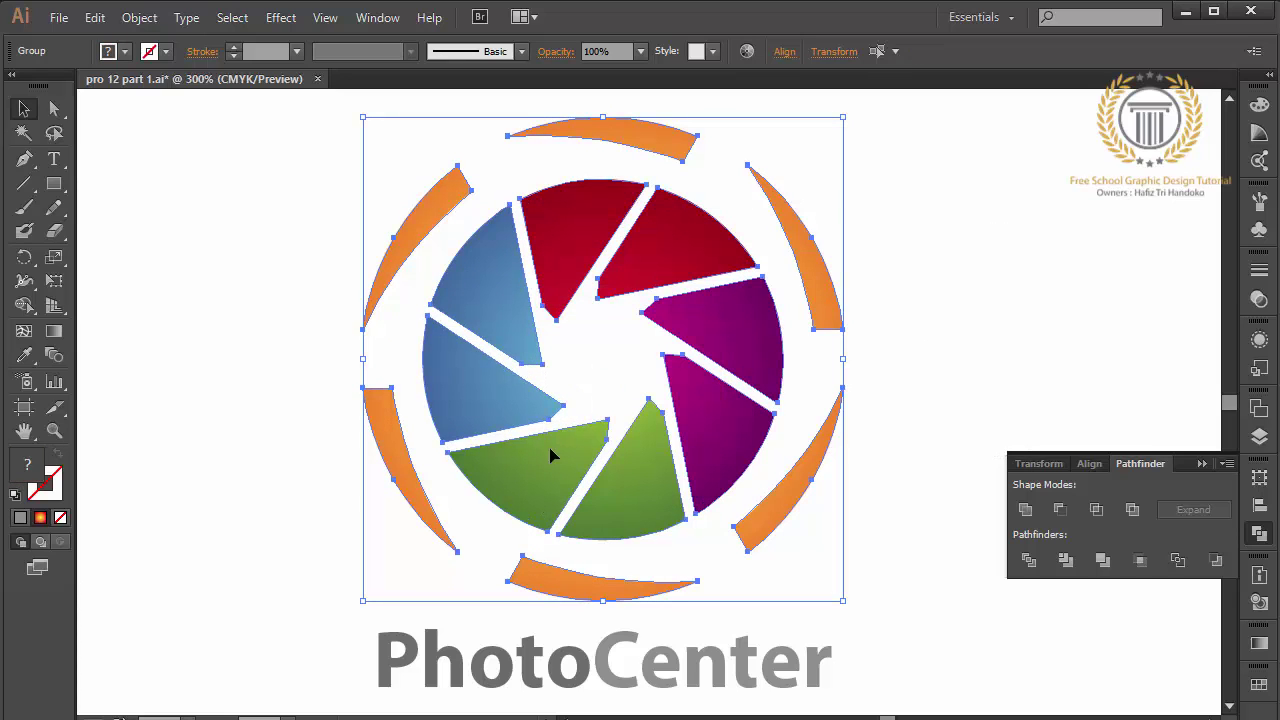
pyautogui.click(780, 52)
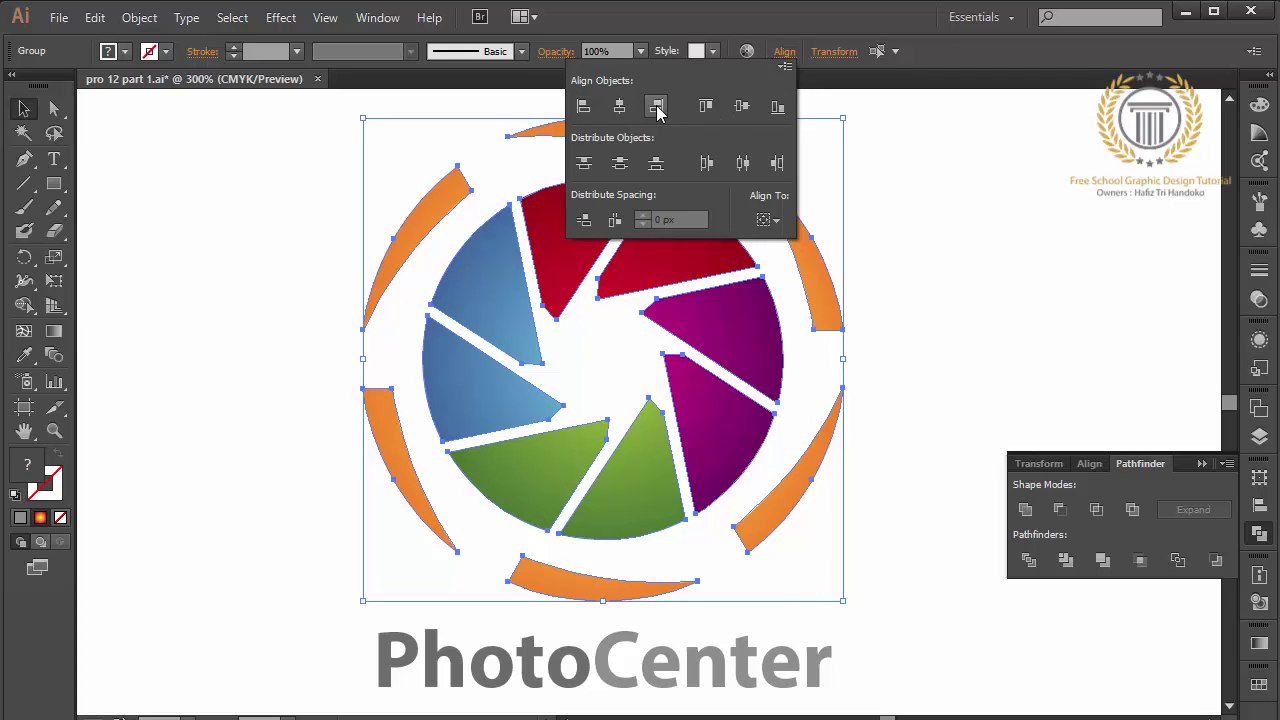
pyautogui.click(936, 200)
pyautogui.click(932, 201)
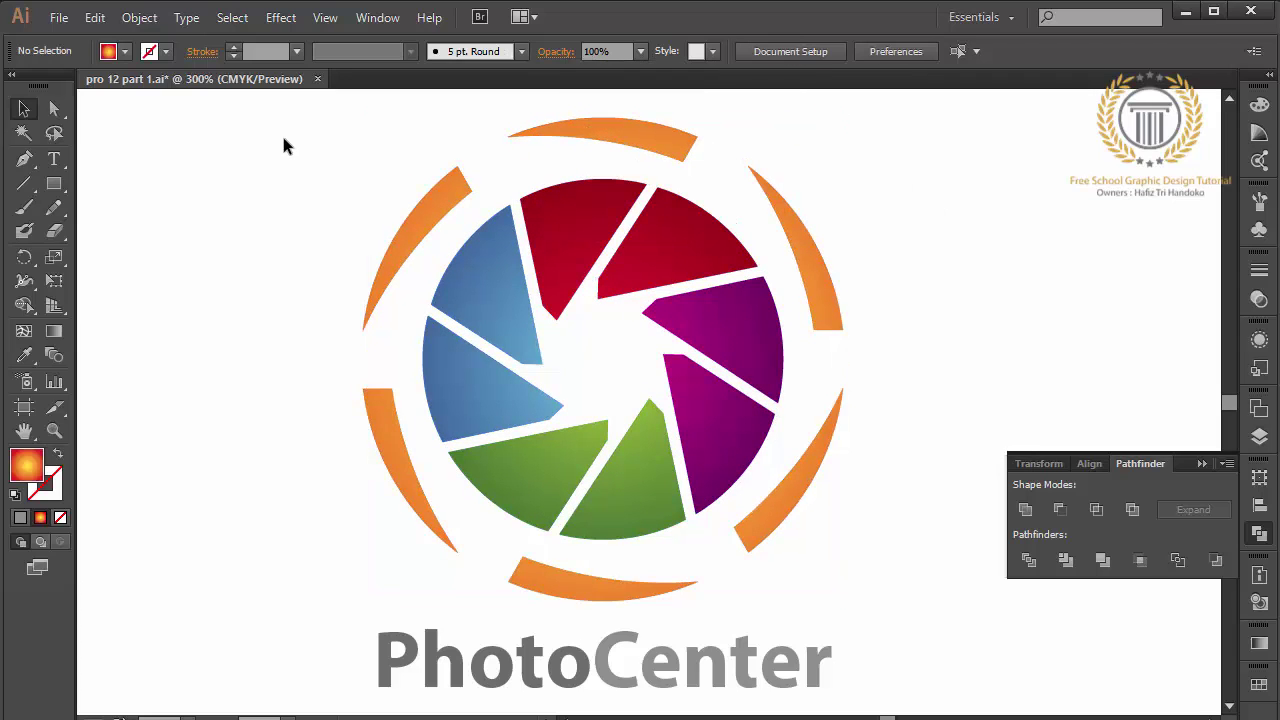
# Step: Select and deselect the PhotoCenter text to check the layout
pyautogui.click(586, 674)
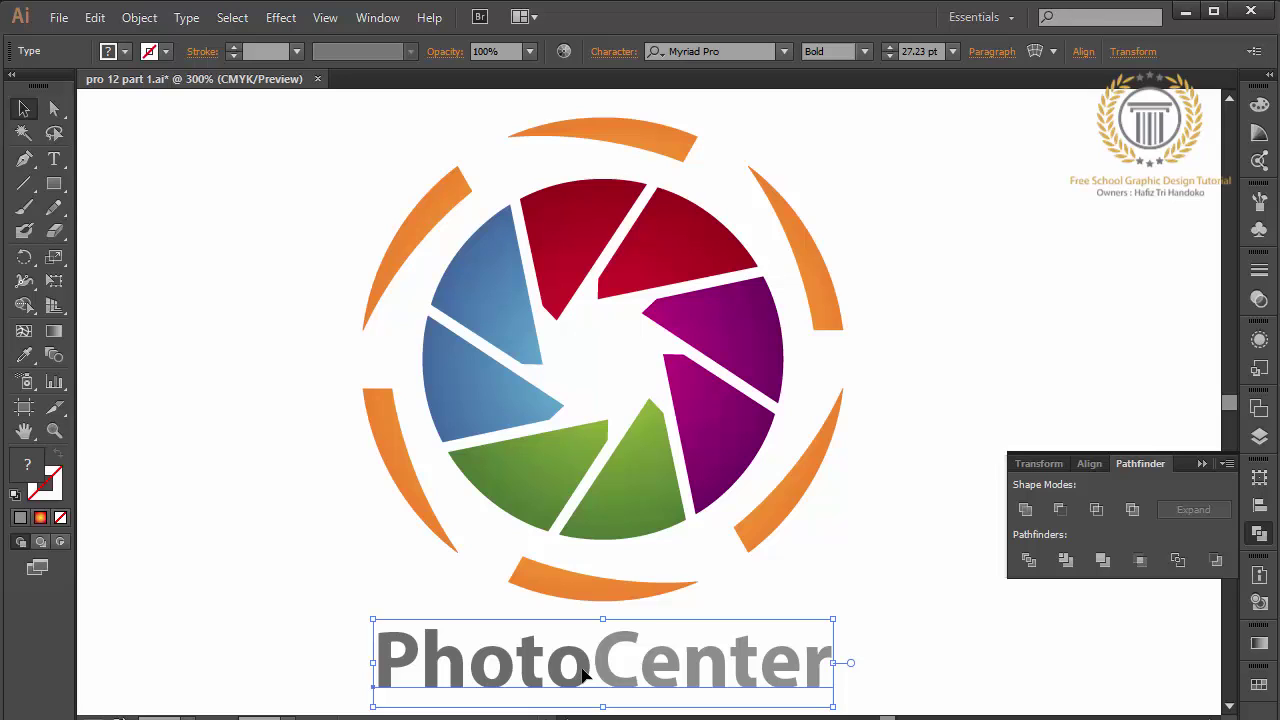
pyautogui.click(236, 535)
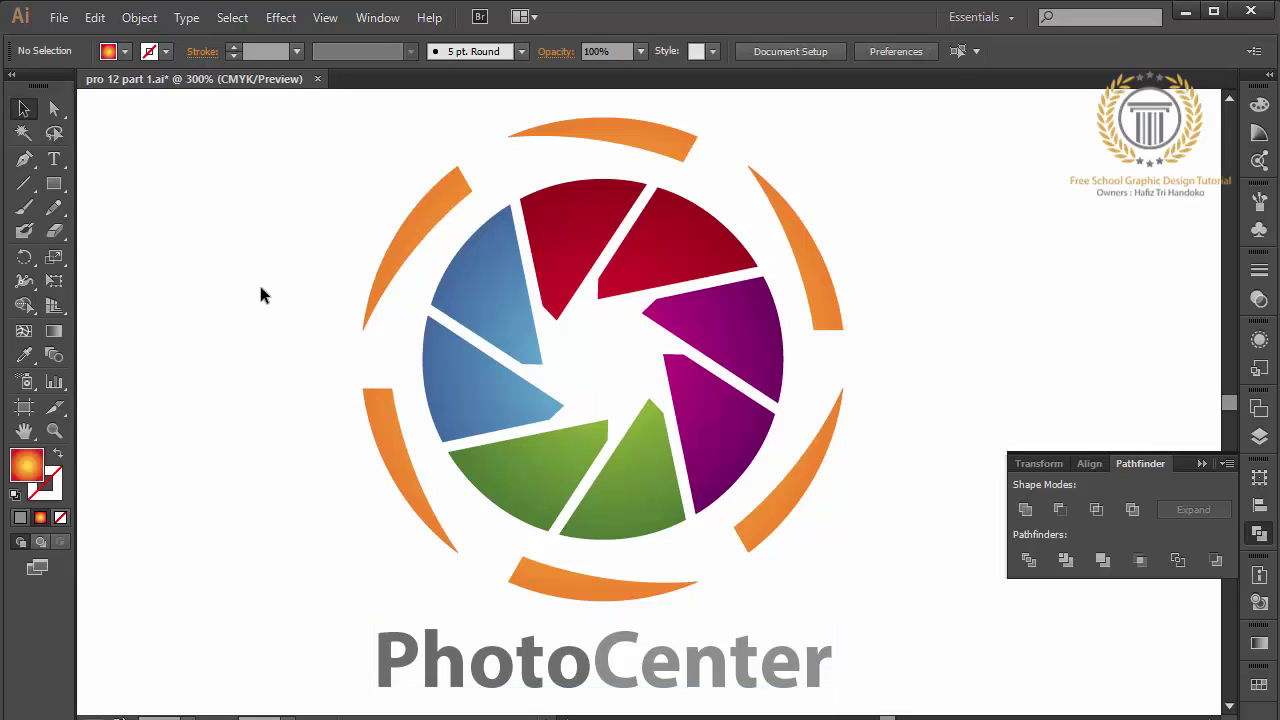
pyautogui.moveTo(262, 283)
pyautogui.mouseDown()
pyautogui.moveTo(690, 590)
pyautogui.moveTo(194, 194)
pyautogui.mouseUp()
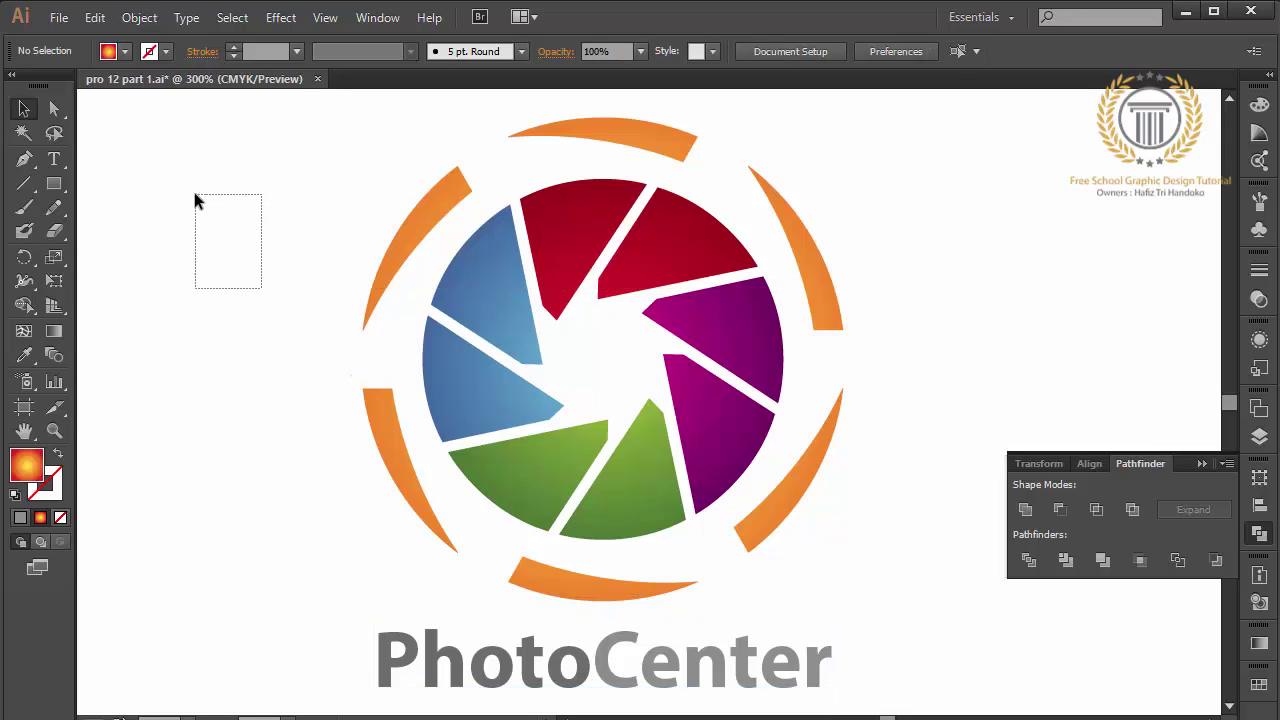
pyautogui.click(59, 18)
# Step: Save the logo as 'pro 12 part 2.ai', accepting the default Illustrator options
pyautogui.click(103, 202)
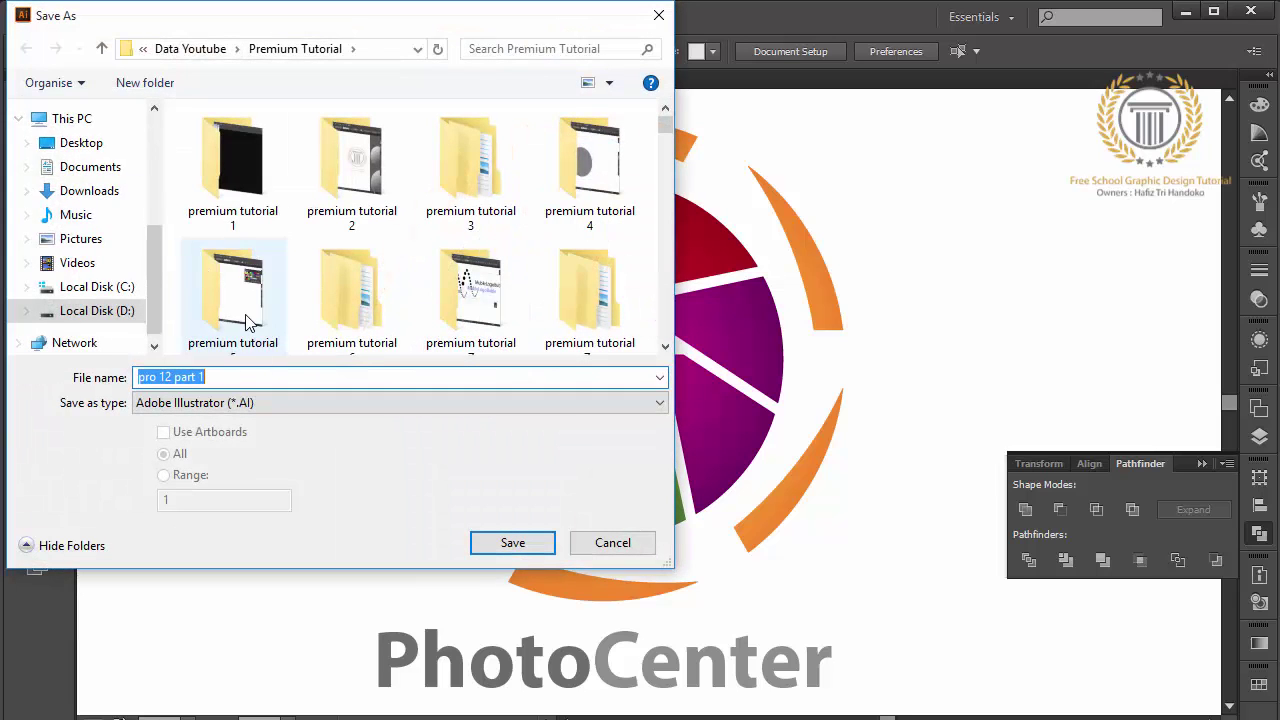
pyautogui.click(260, 380)
pyautogui.press('BackSpace')
pyautogui.write('2')
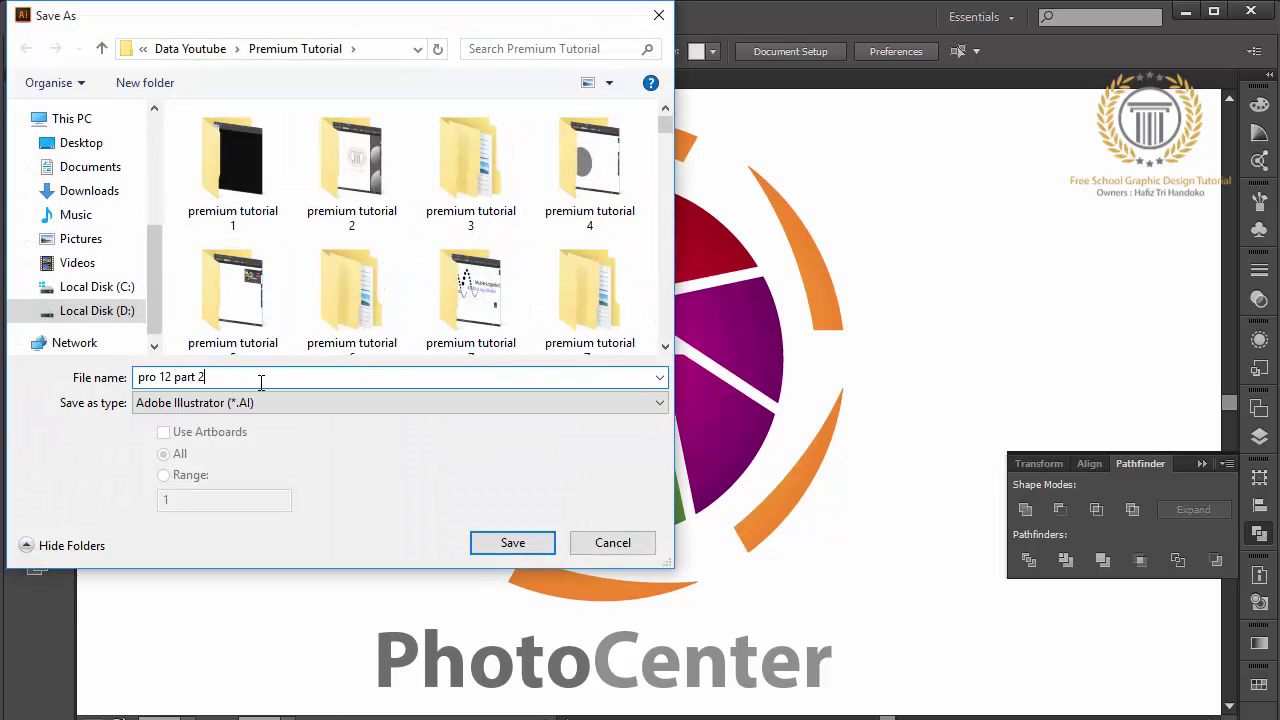
pyautogui.press('Escape')
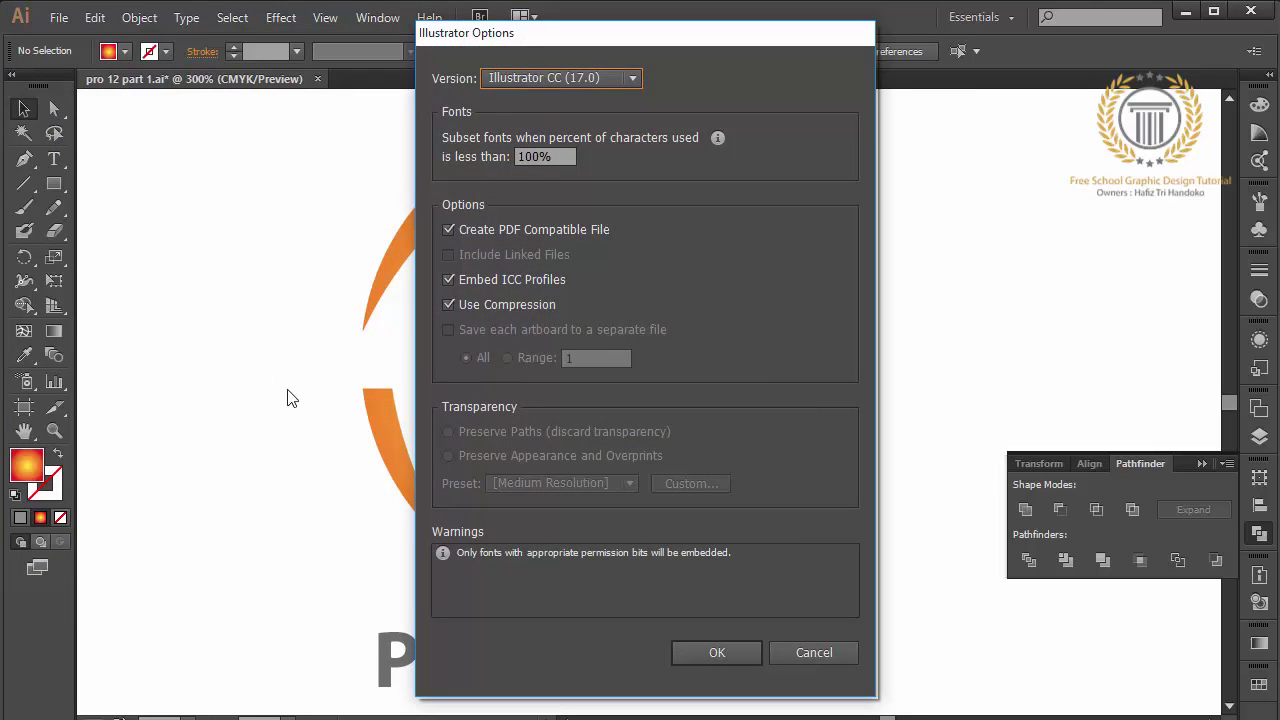
pyautogui.click(697, 658)
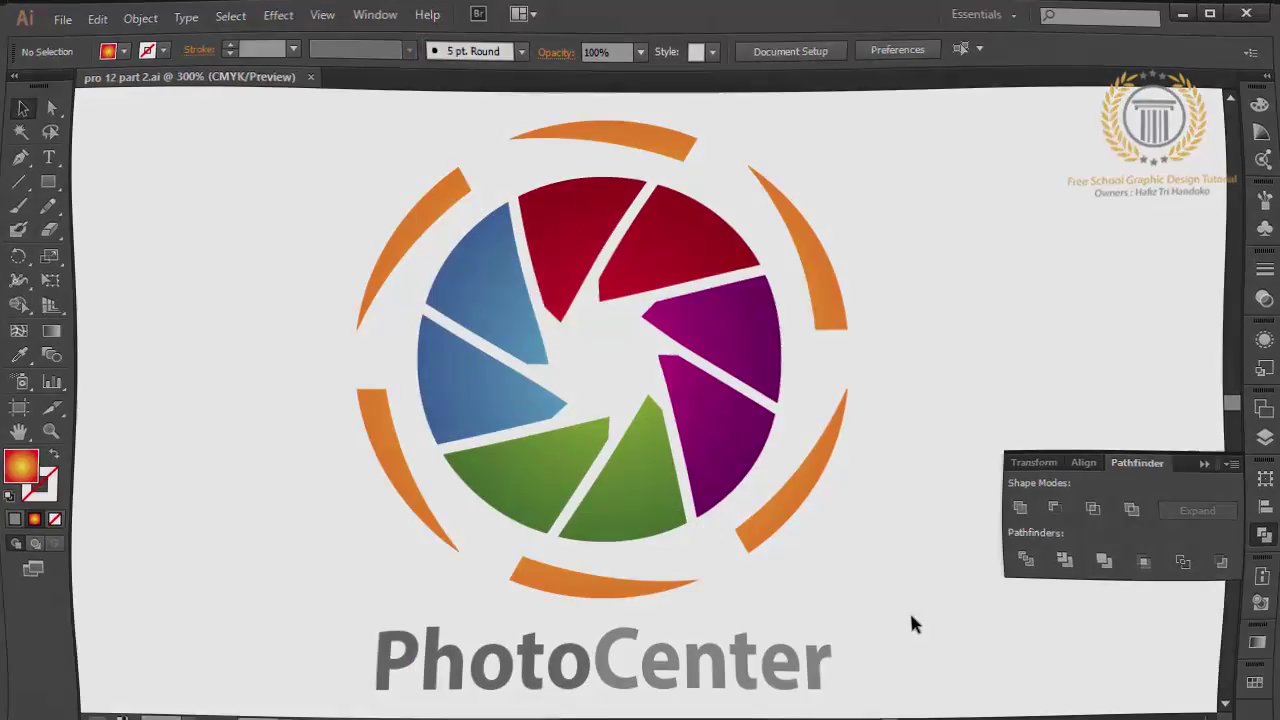